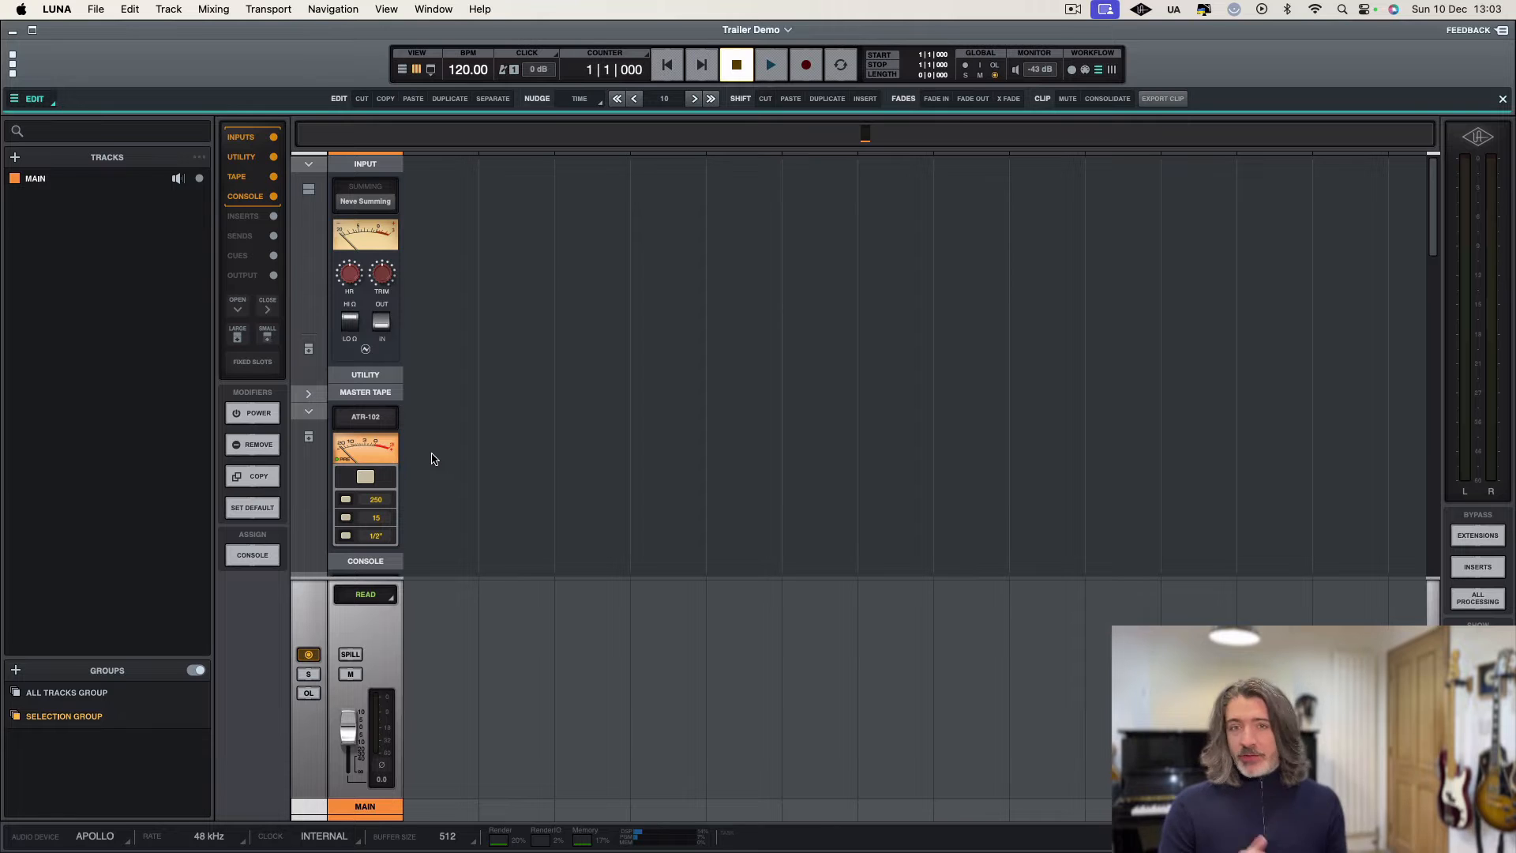
Step: Switch to the VidPlayVST.com page in Safari and look through the plug-in's features and compatibility information
key(ctrl+Right)
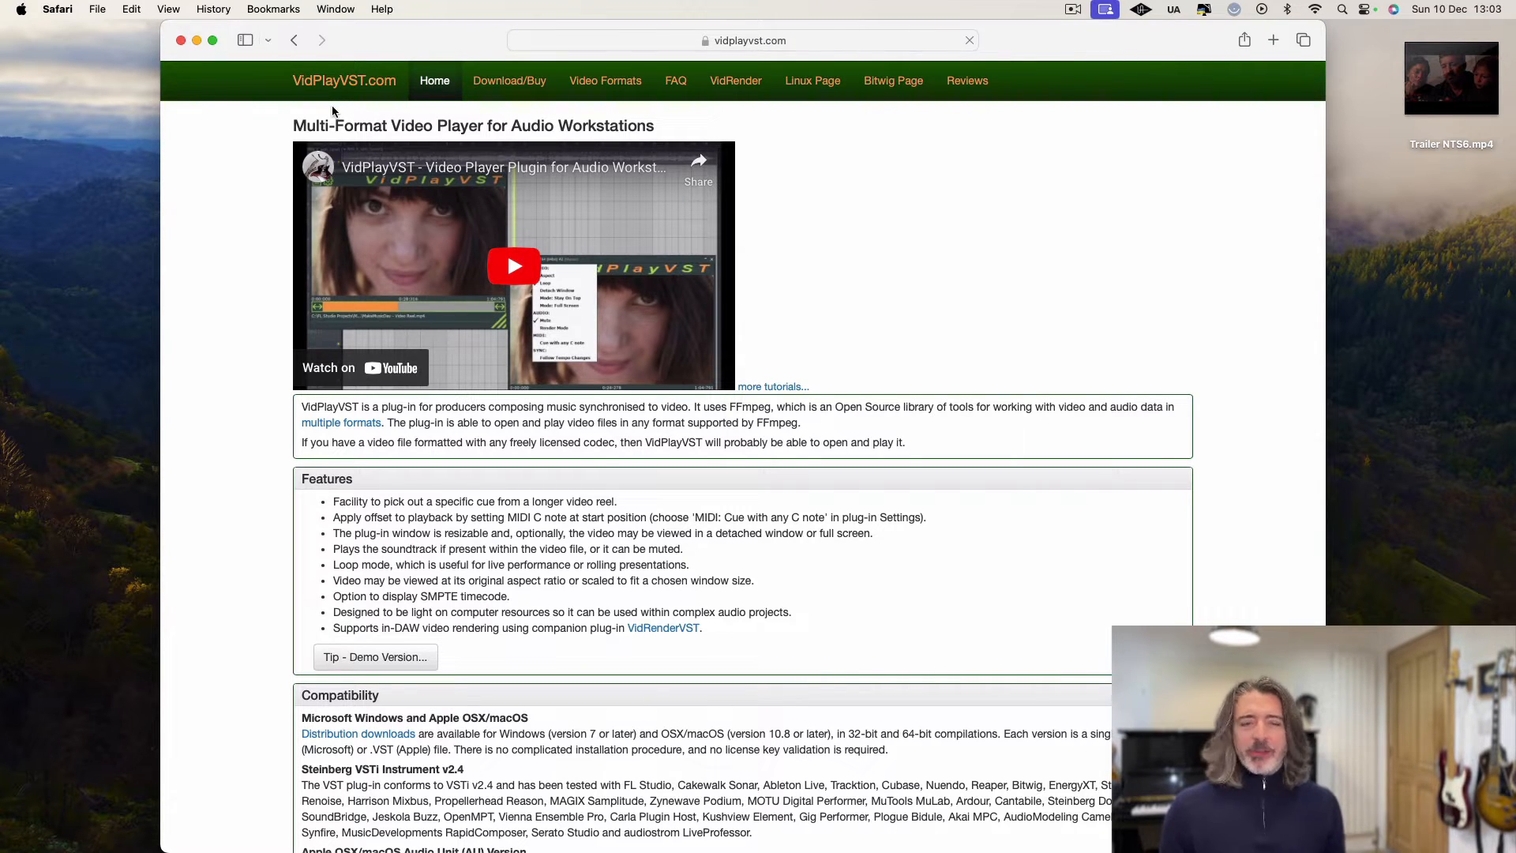
scroll(268, 279, down, 6)
scroll(268, 280, up, 6)
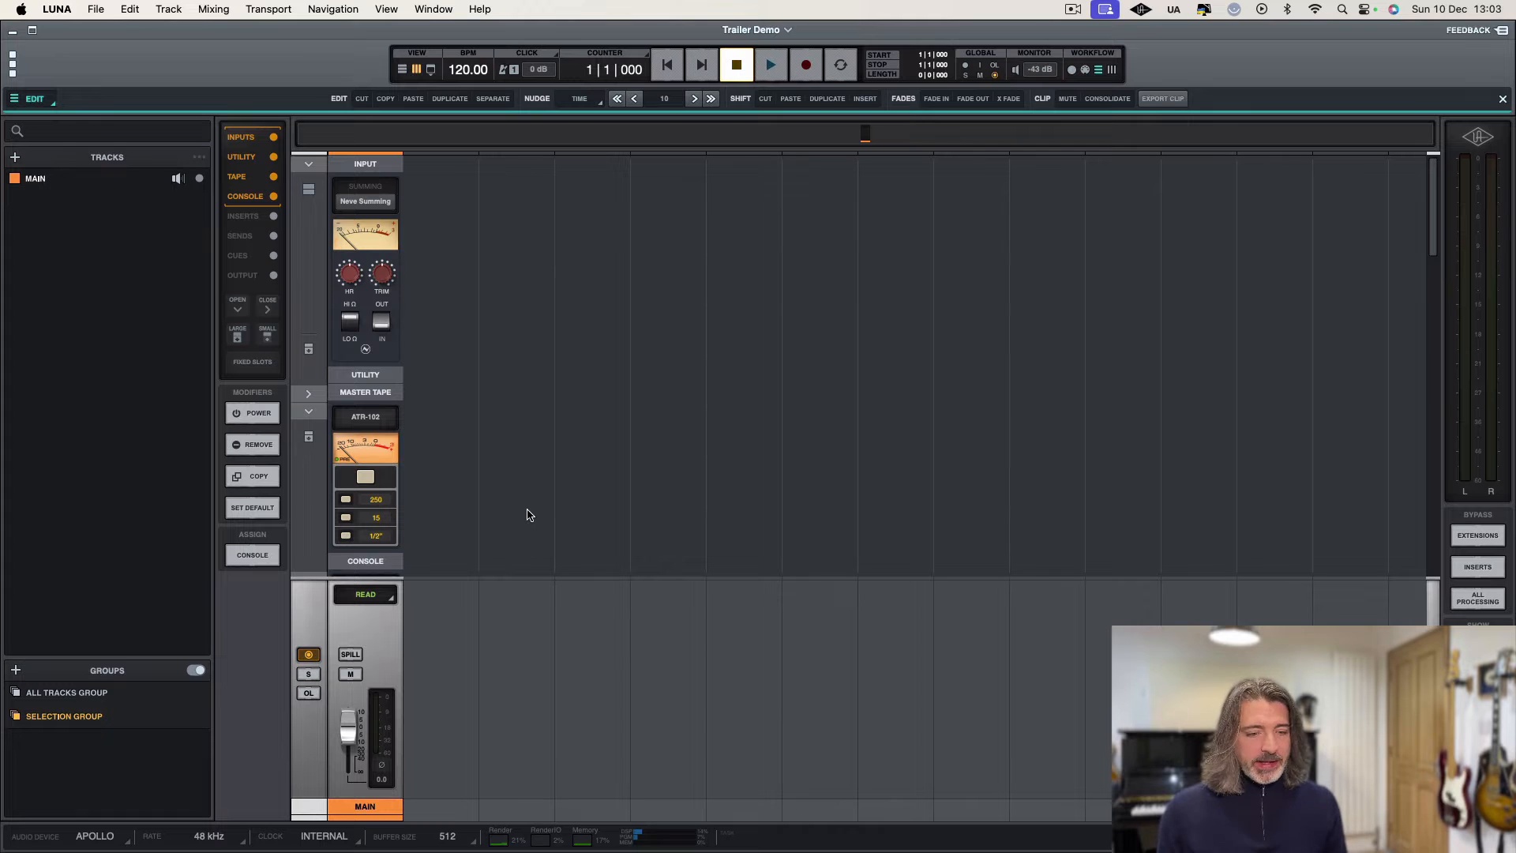
Step: Back in LUNA, create one stereo instrument track with VidPlayAUv2M as its instrument and no tape or console
click(15, 157)
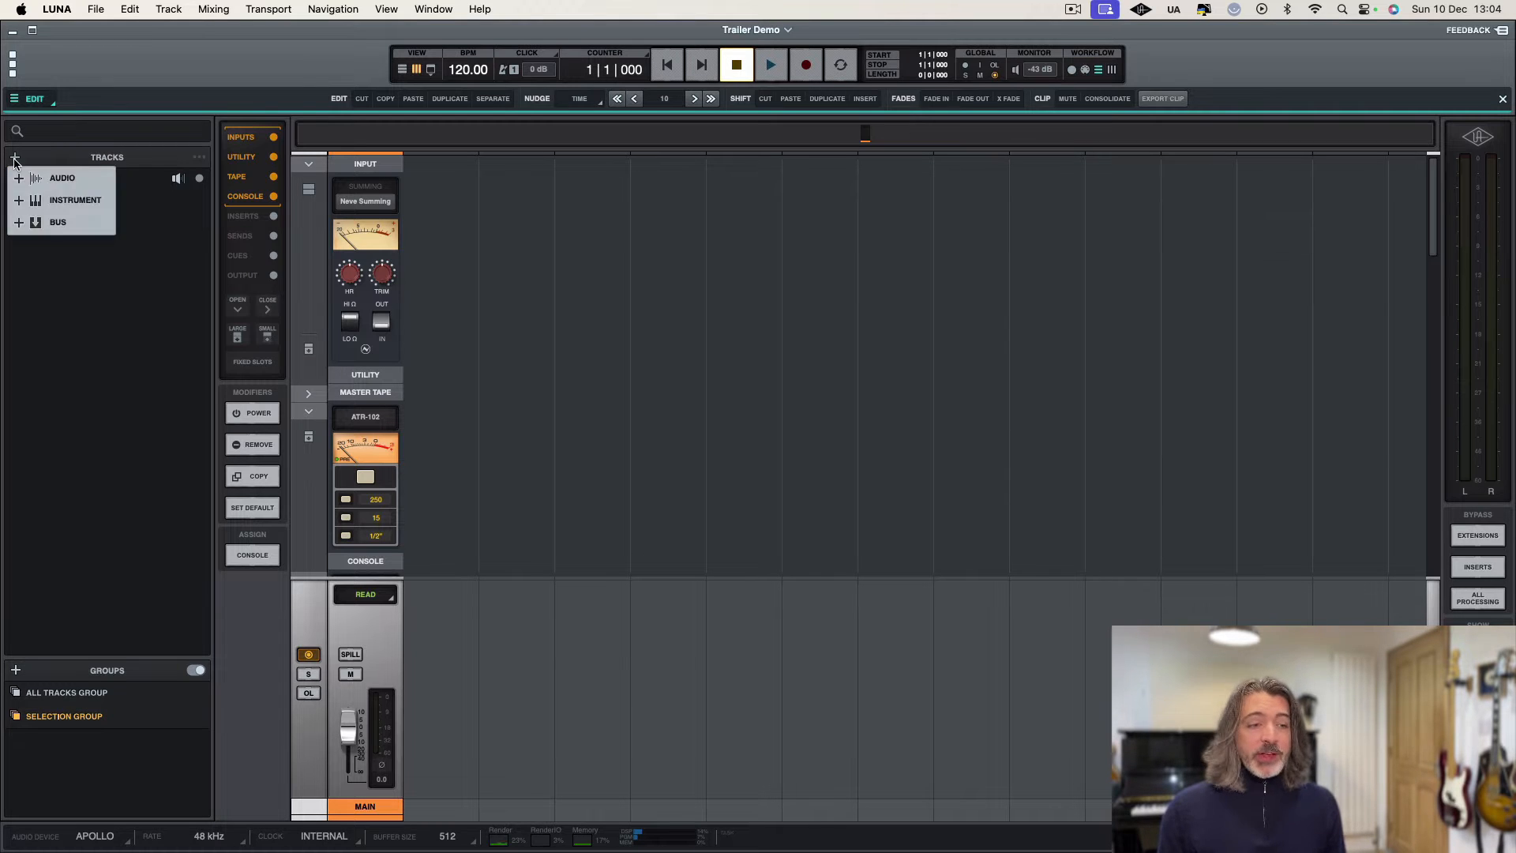
click(48, 200)
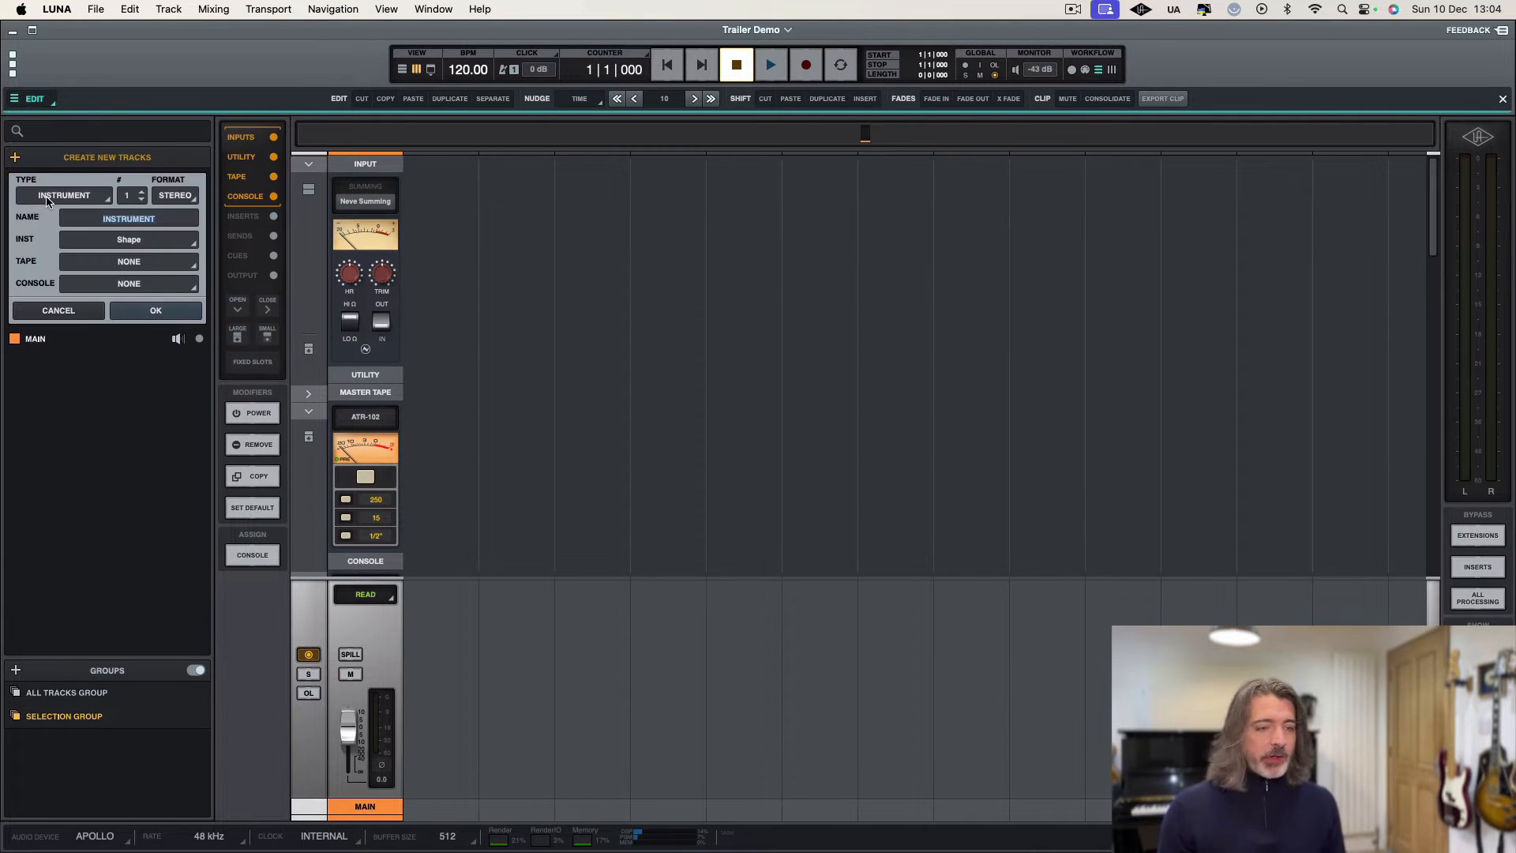
click(142, 241)
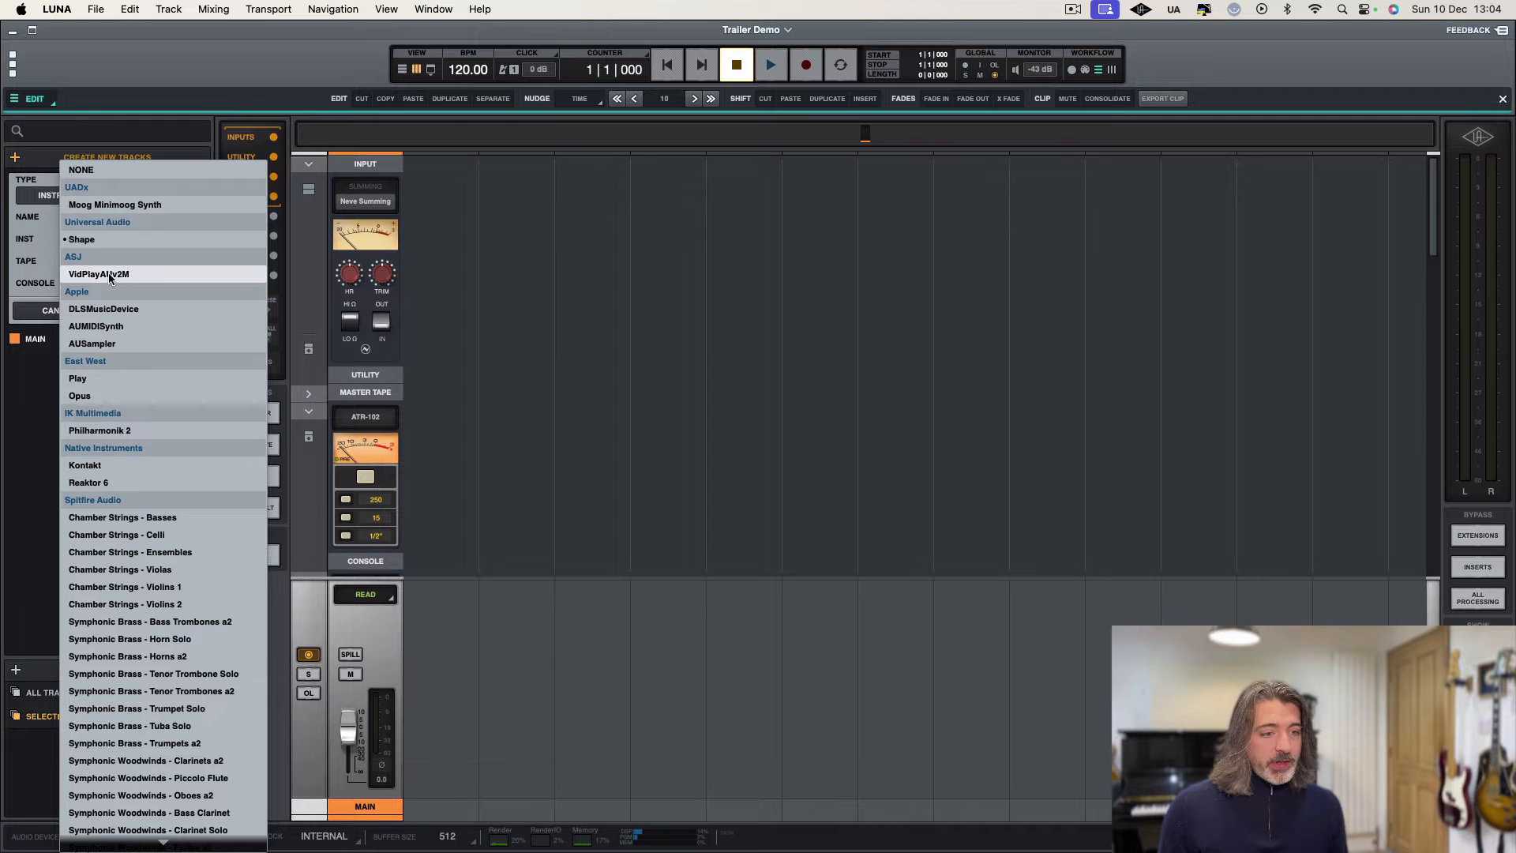
click(133, 277)
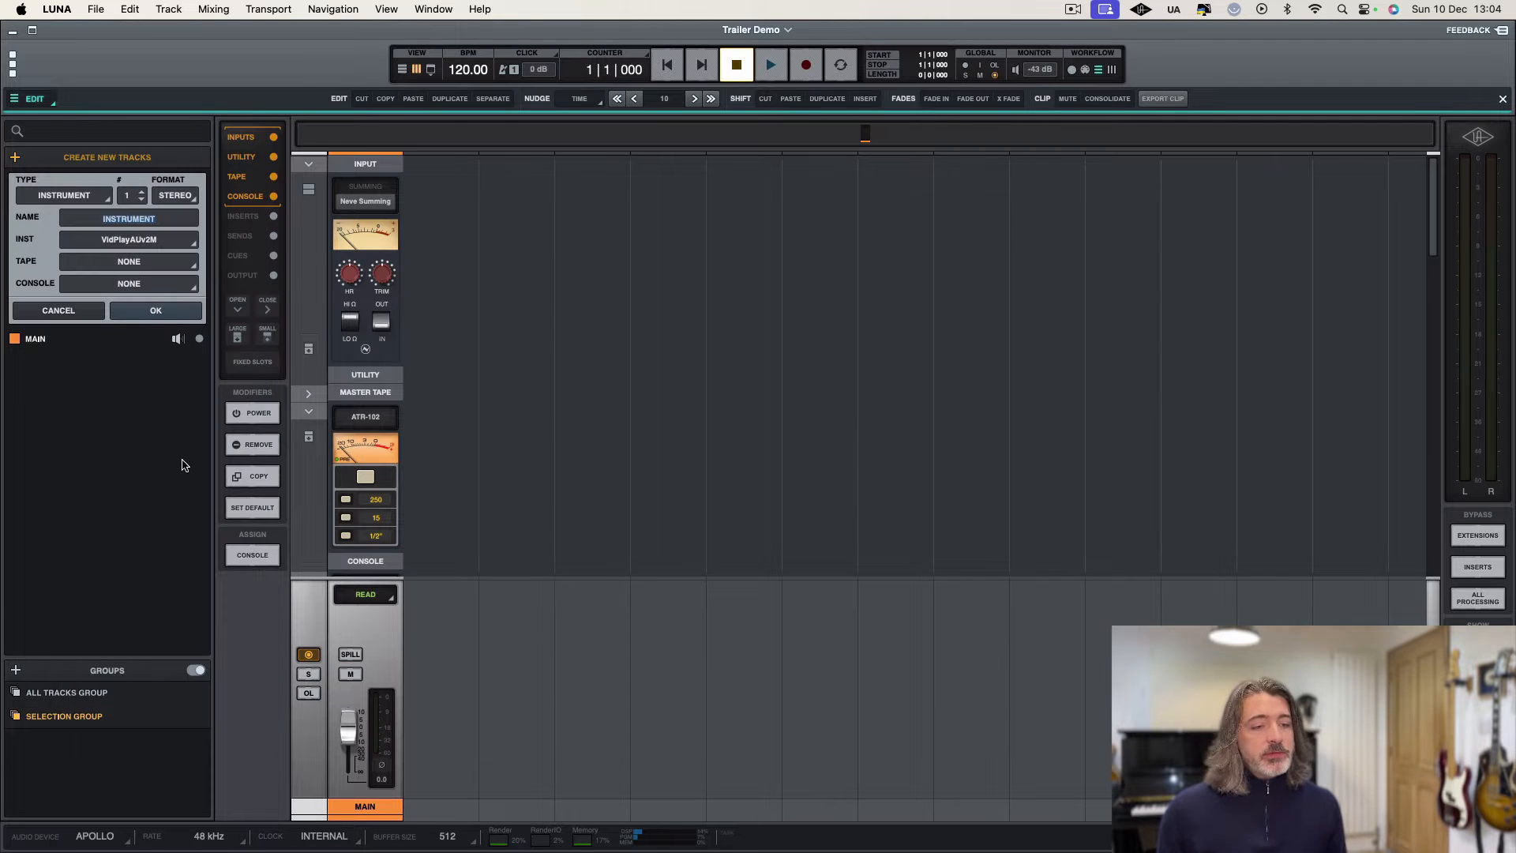
click(150, 263)
click(149, 264)
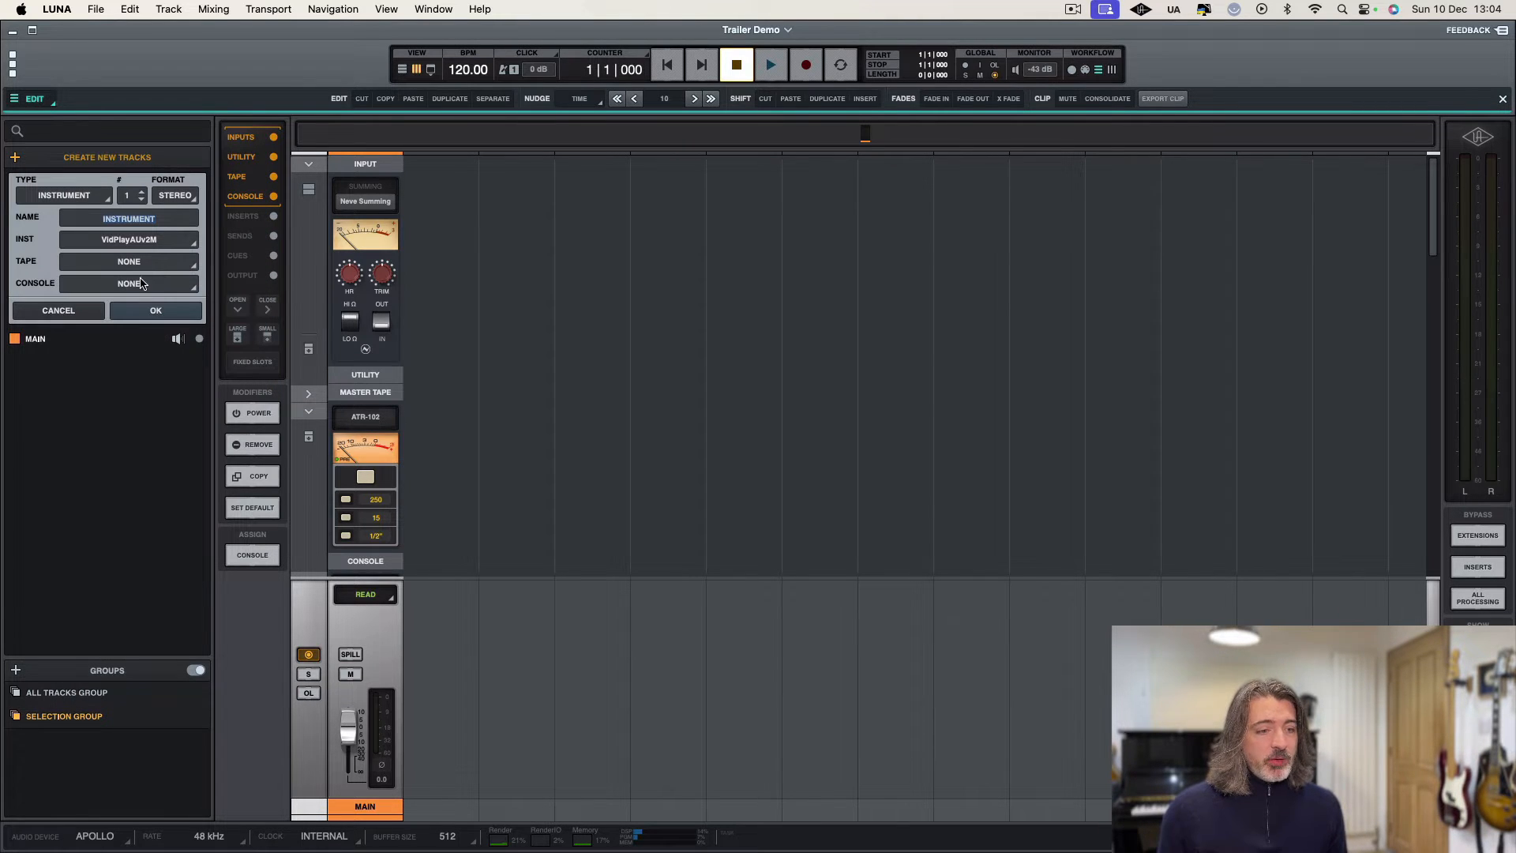
click(155, 310)
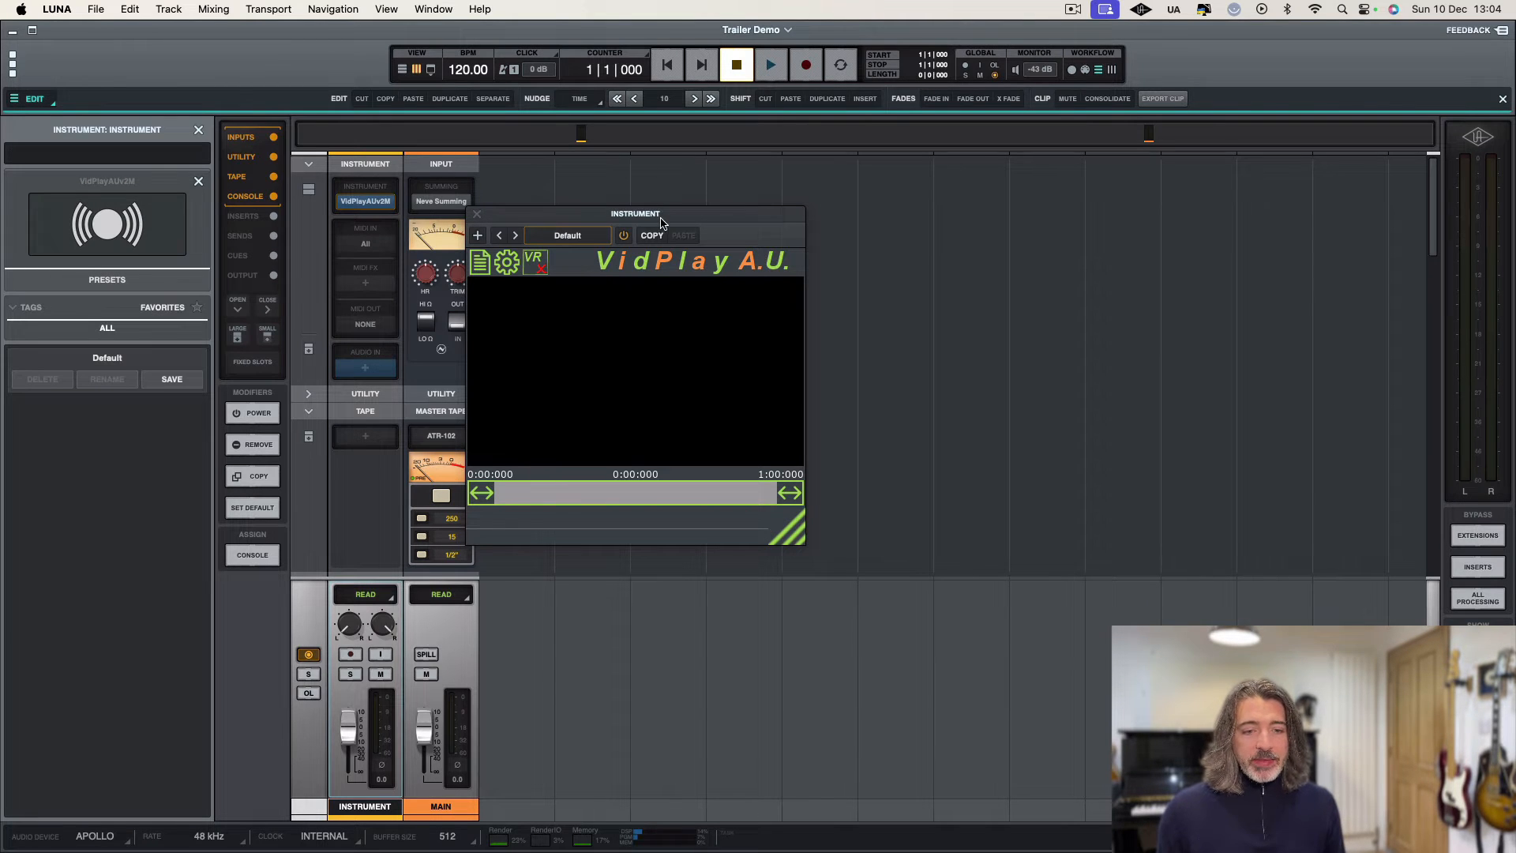
Step: Move the VidPlay window clear of the mixer channels and load Trailer NTS6.mp4 from the Desktop into it
drag(687, 221, 781, 182)
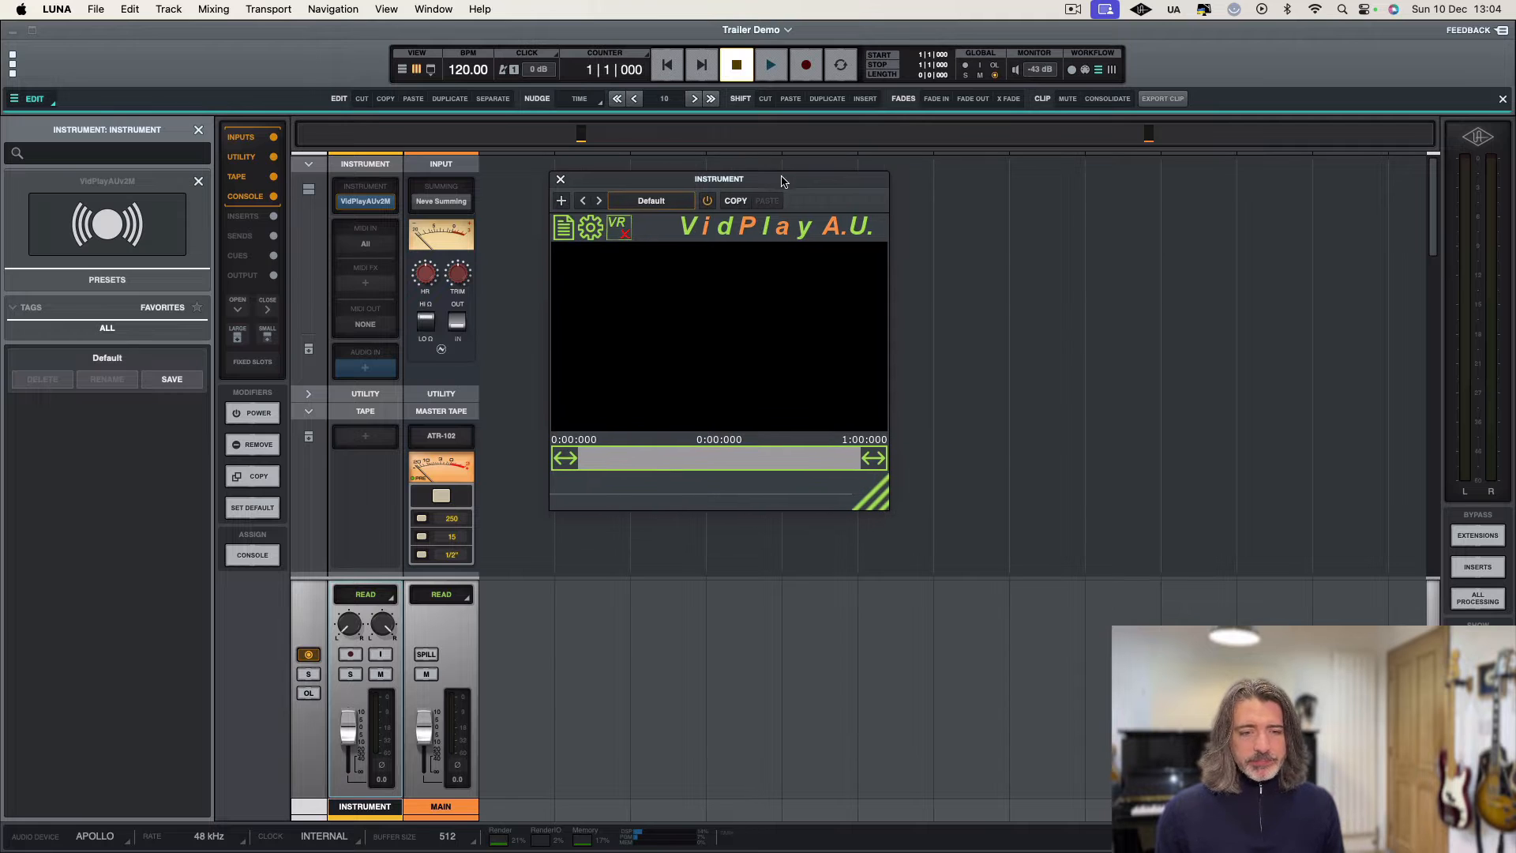
click(564, 229)
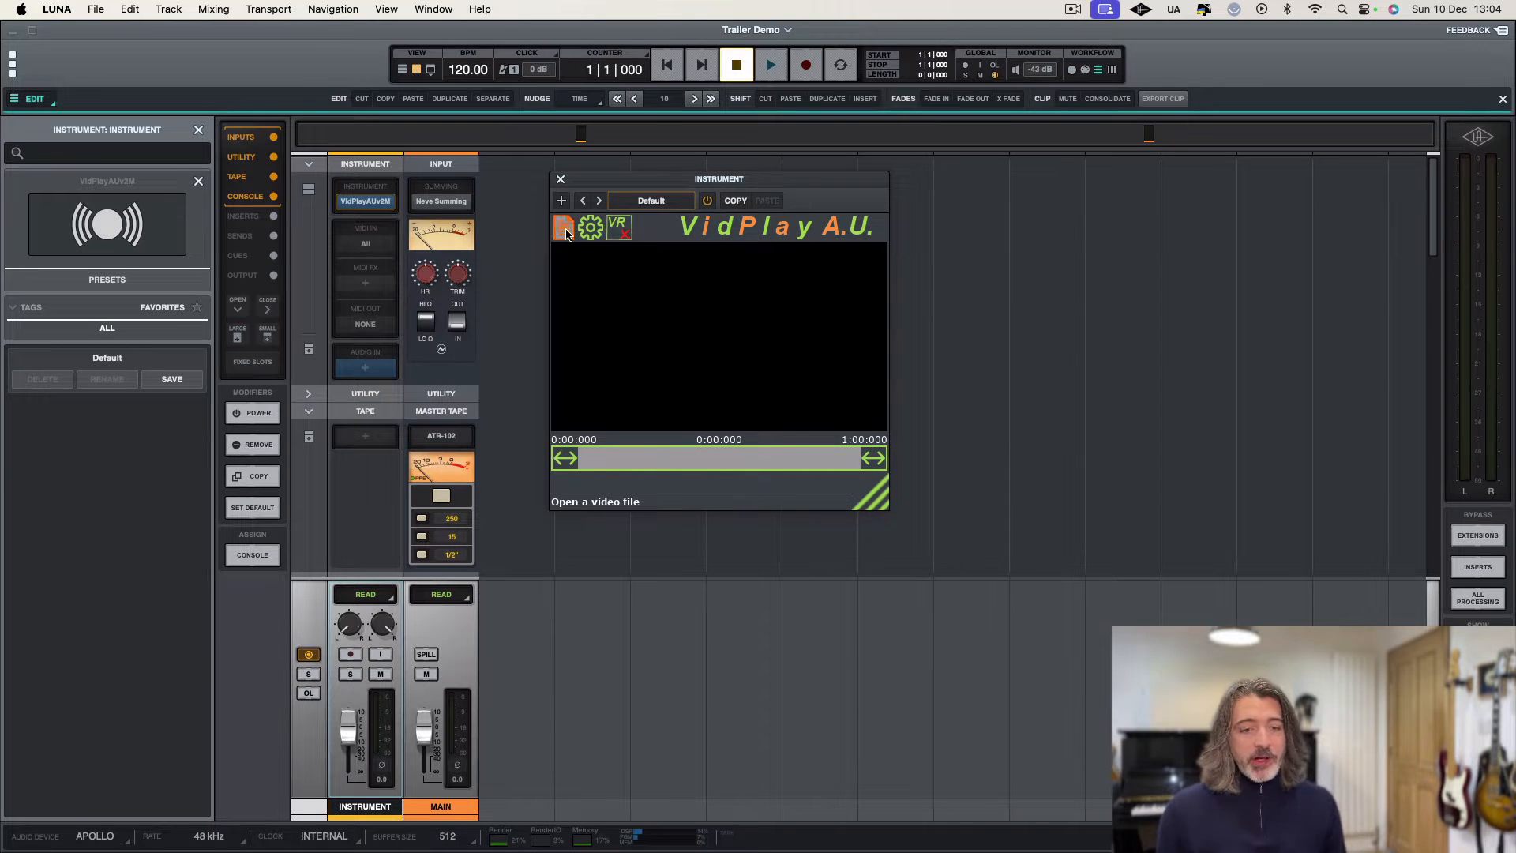
click(530, 335)
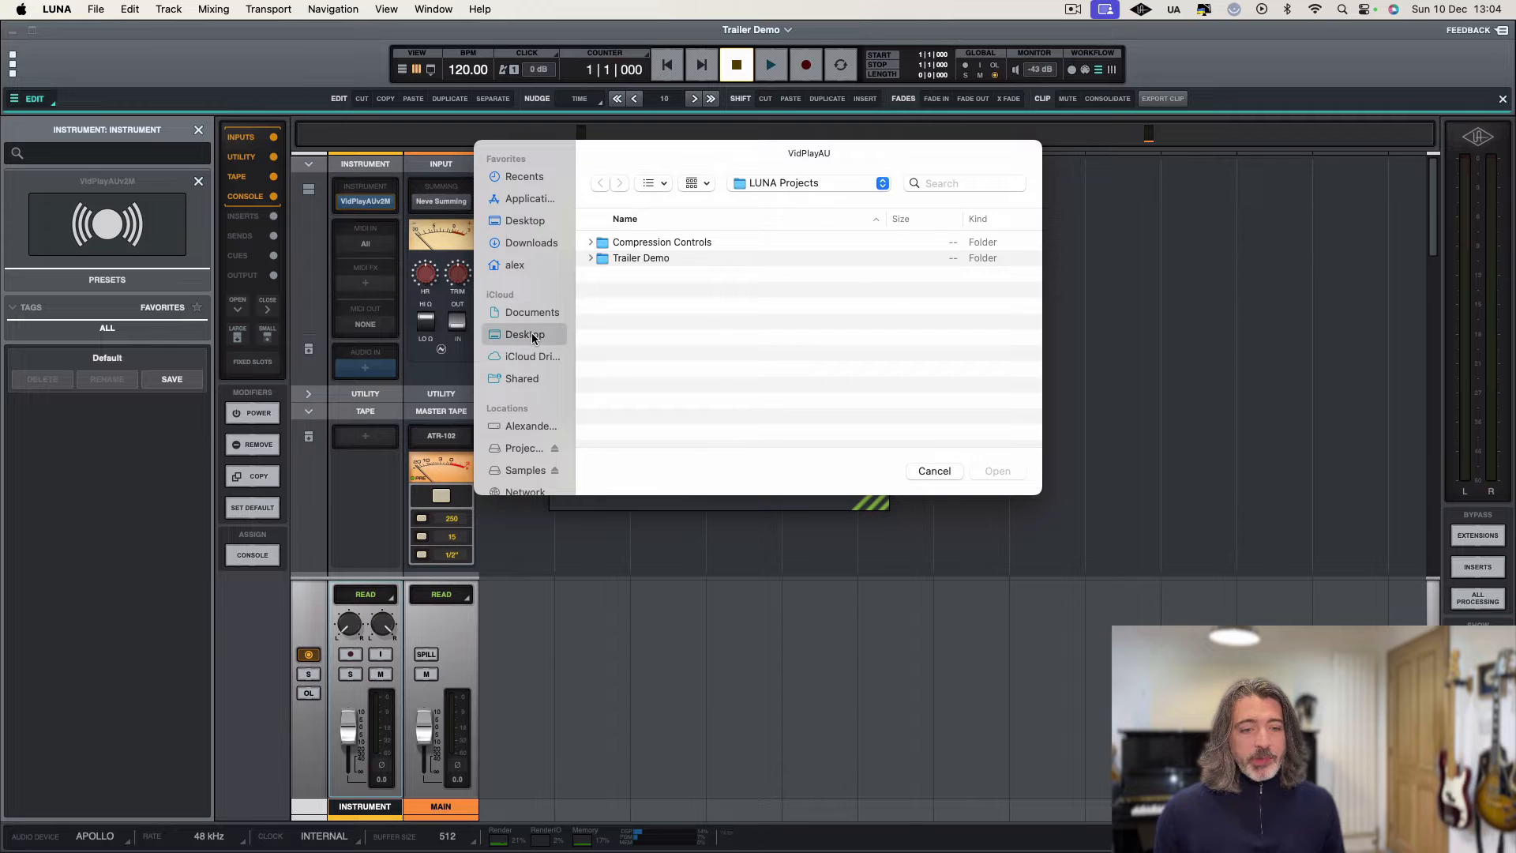
click(646, 245)
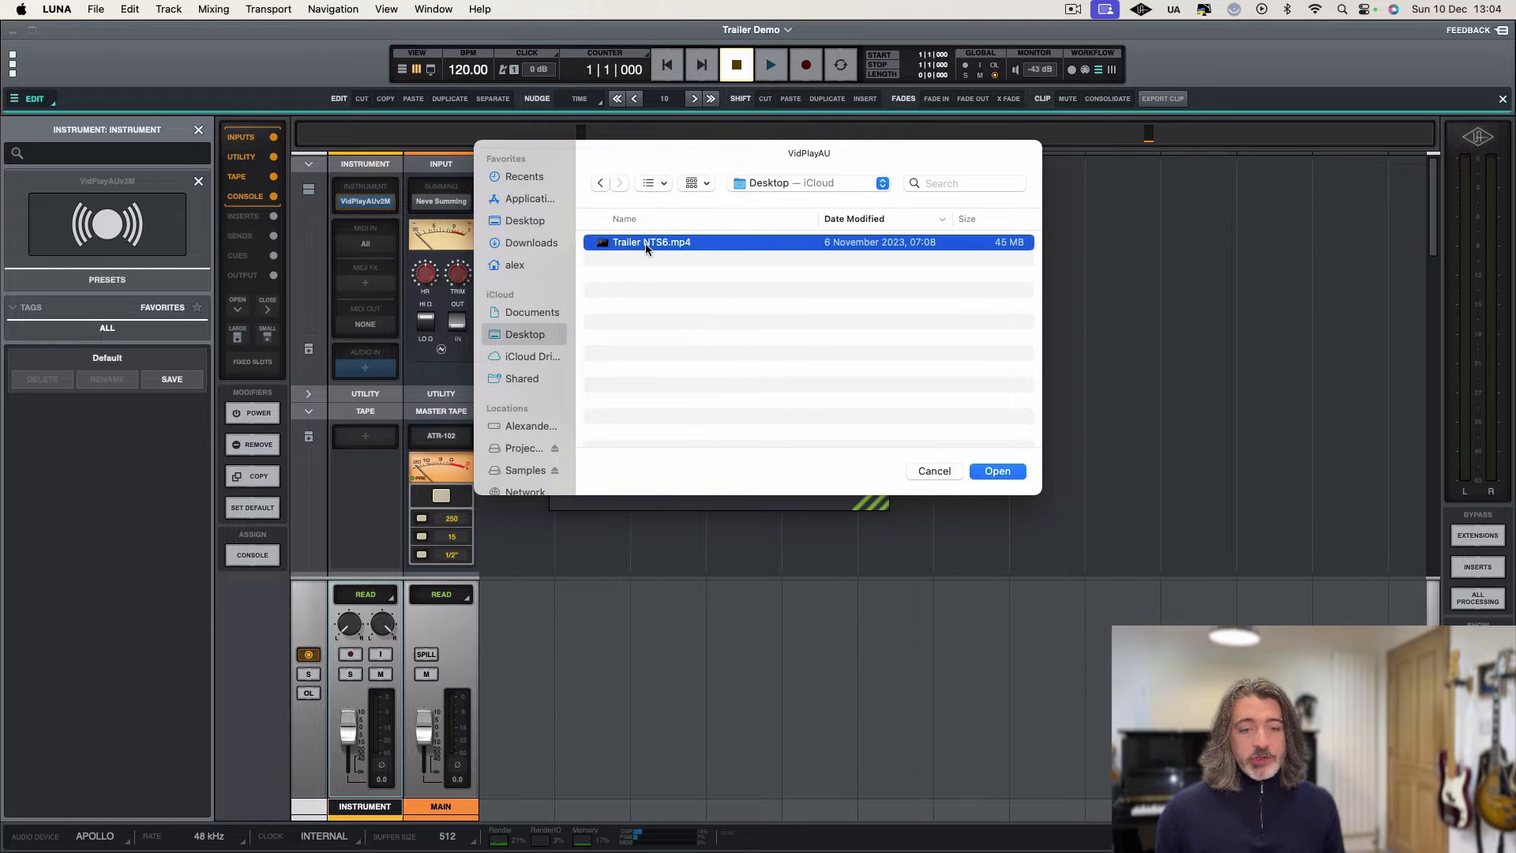
click(1002, 472)
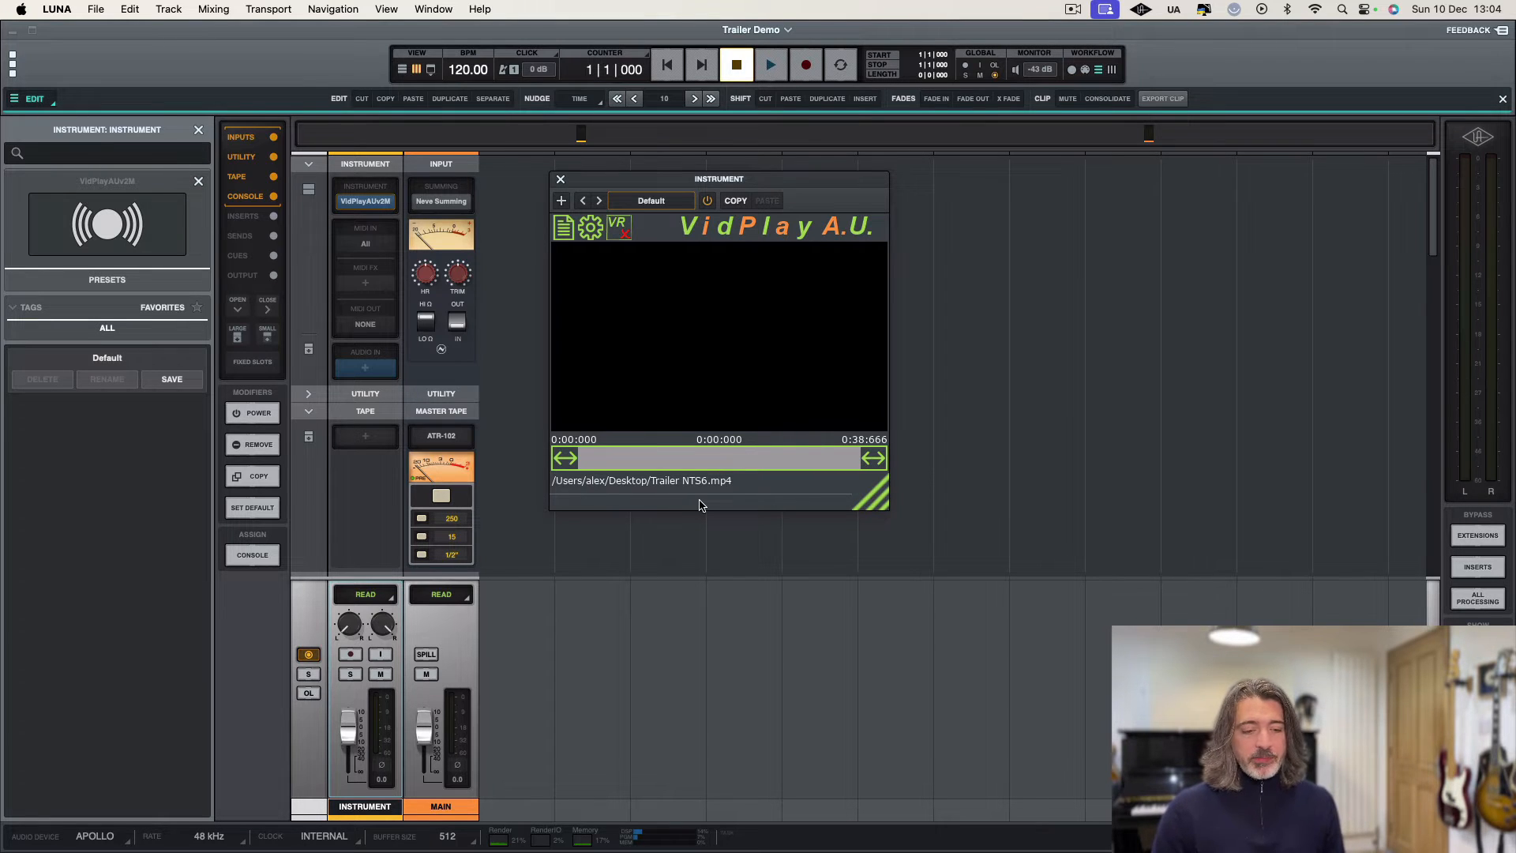
Step: Play the session for a few seconds to check the trailer in VidPlay, and stop playback
key(space)
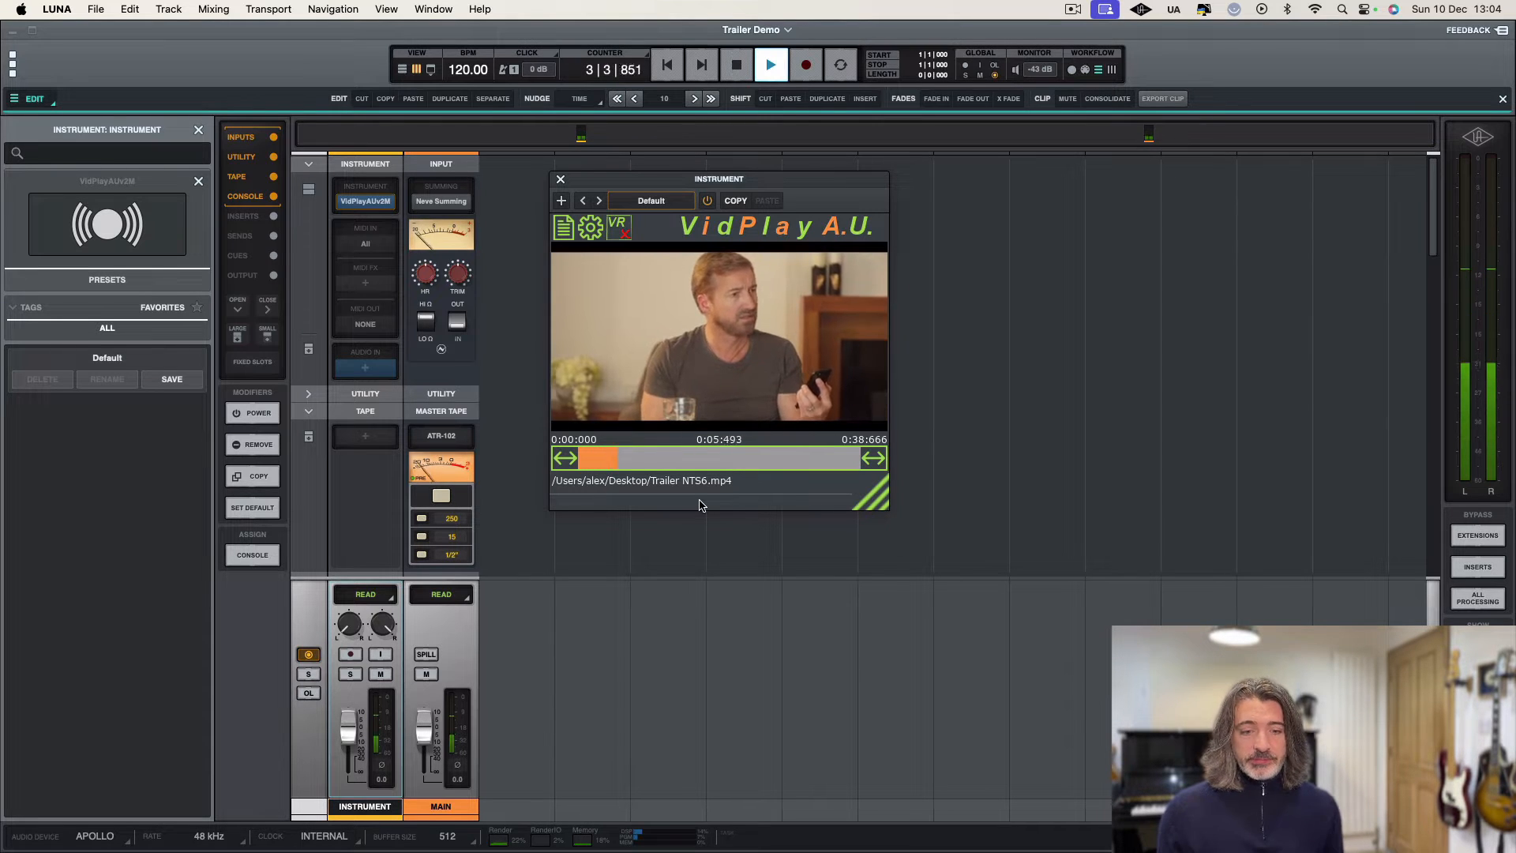
key(space)
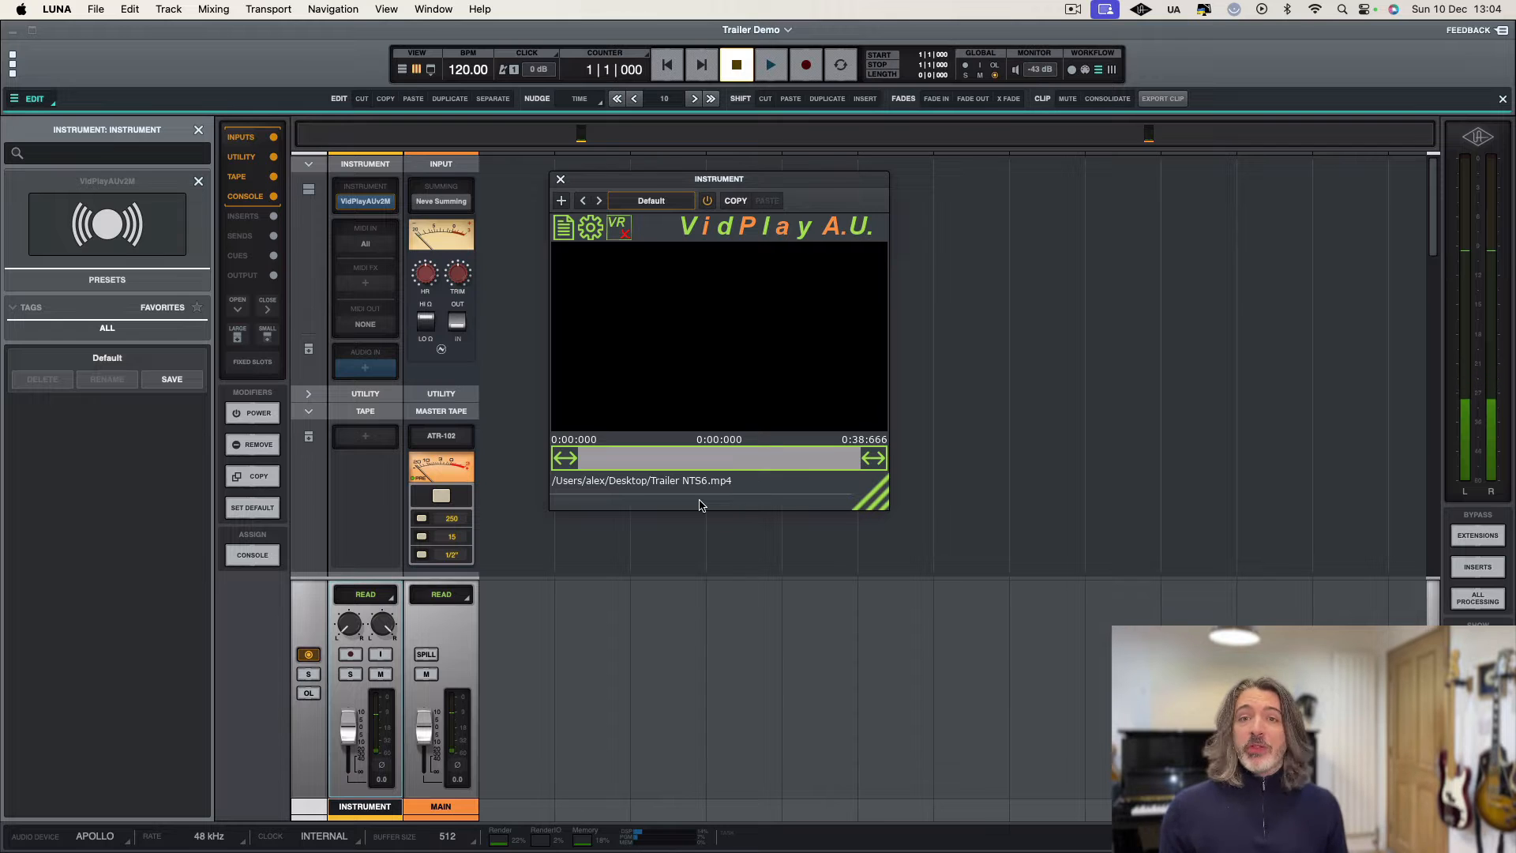
Step: Show the timeline with the VidPlay window below the tracks, and place the playhead at successive bars to check that the picture follows
key(super+equal)
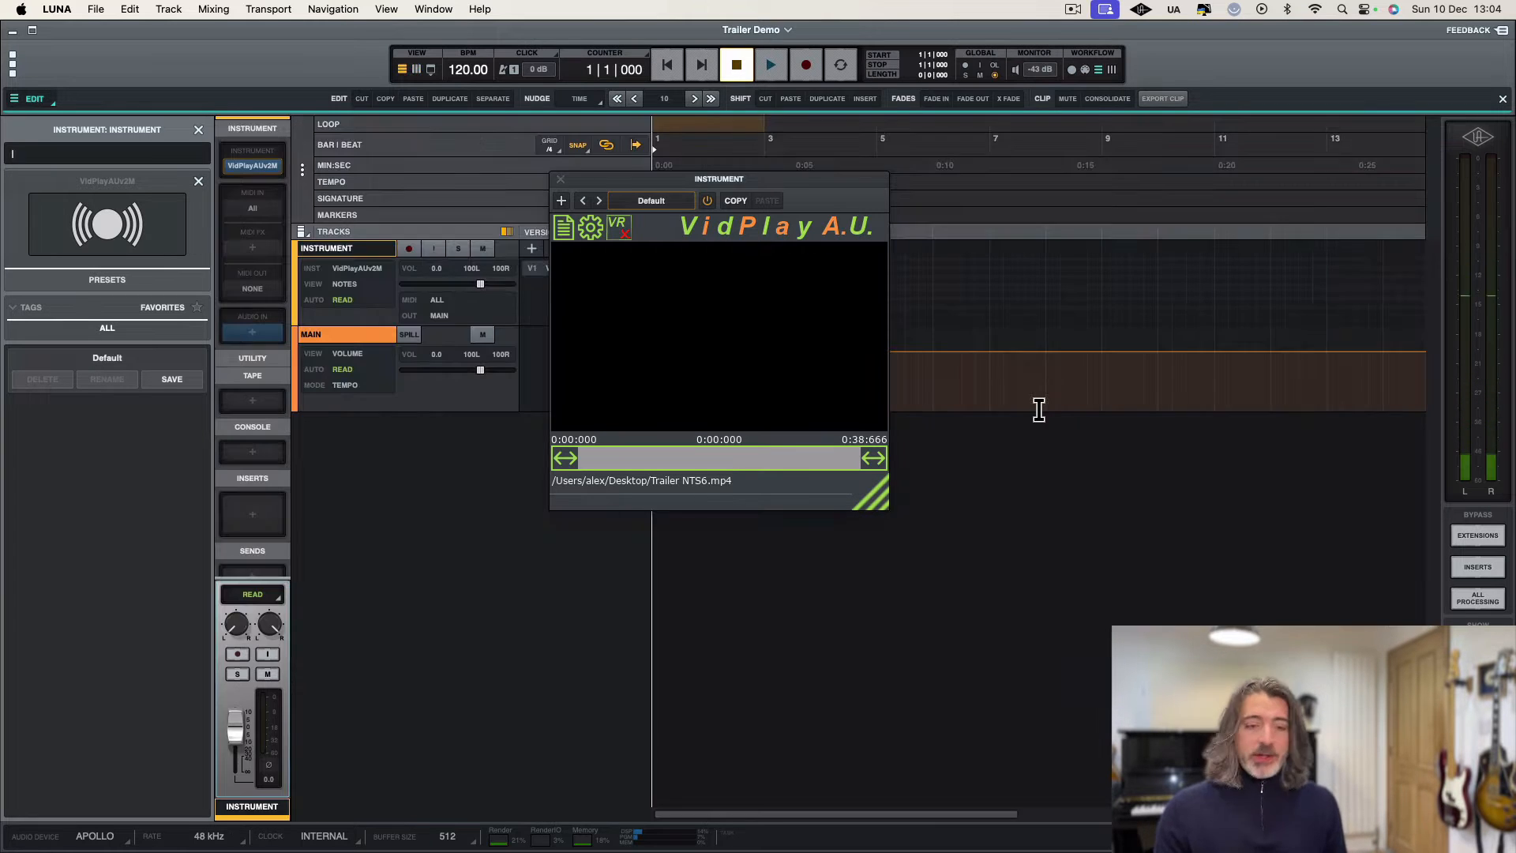
drag(754, 189, 548, 415)
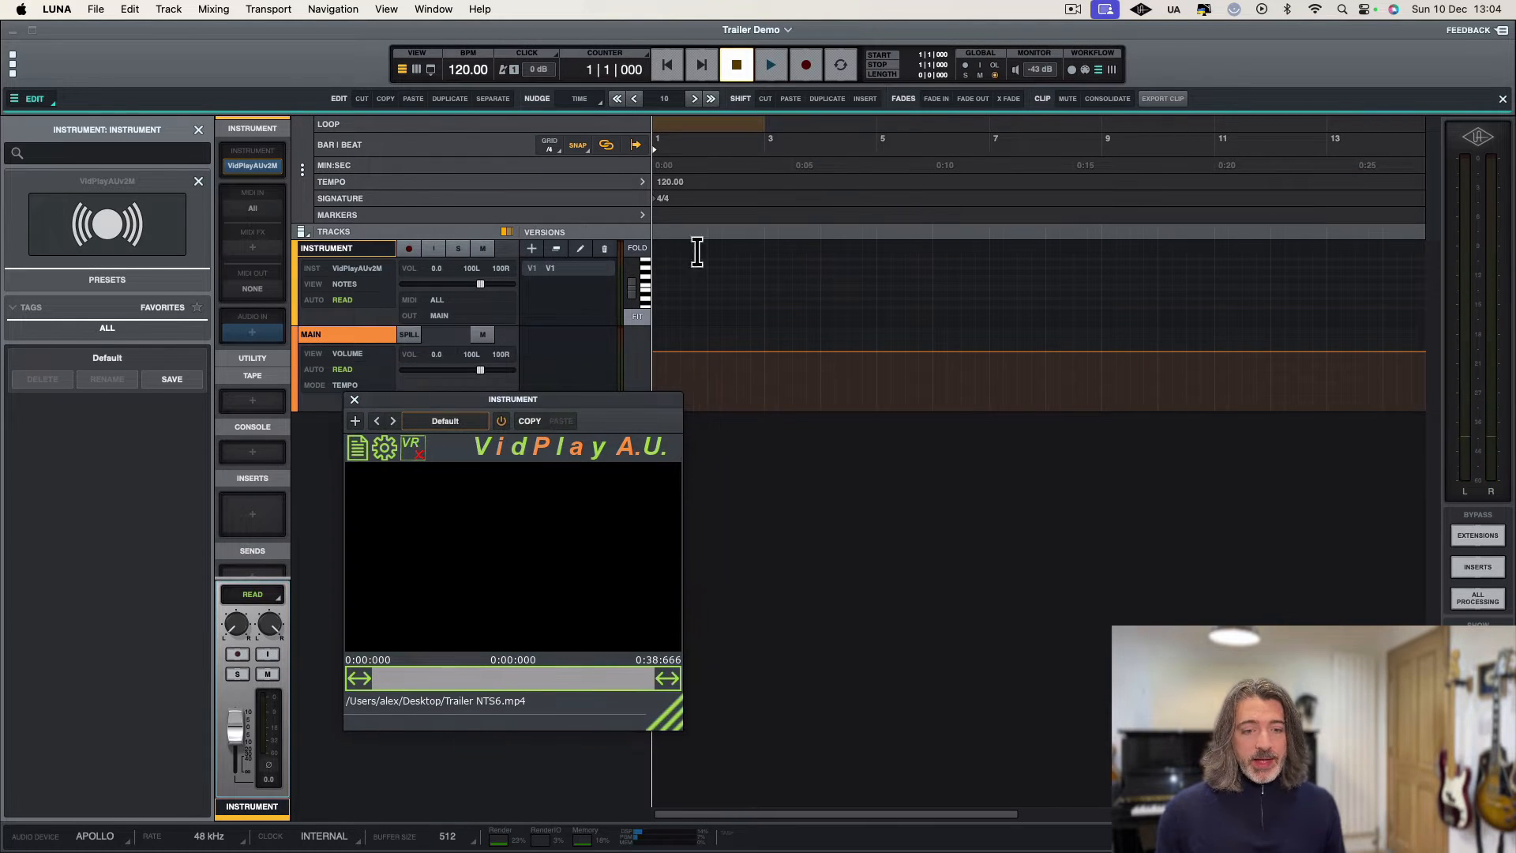
drag(669, 233, 700, 233)
click(709, 233)
click(747, 232)
click(794, 232)
click(836, 232)
click(905, 232)
click(935, 231)
click(963, 231)
click(1006, 230)
click(1062, 229)
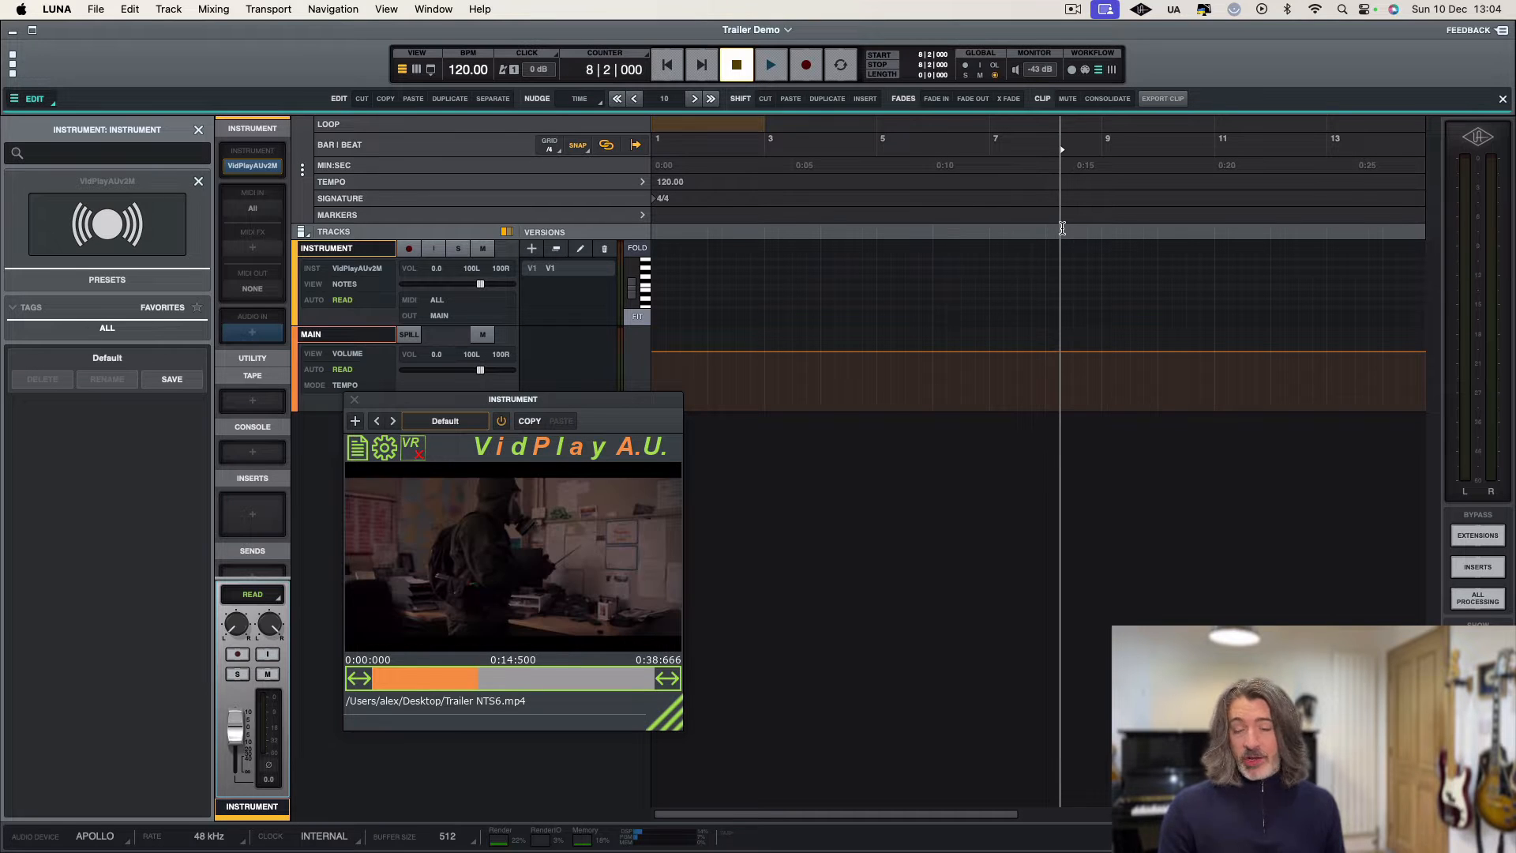
click(906, 234)
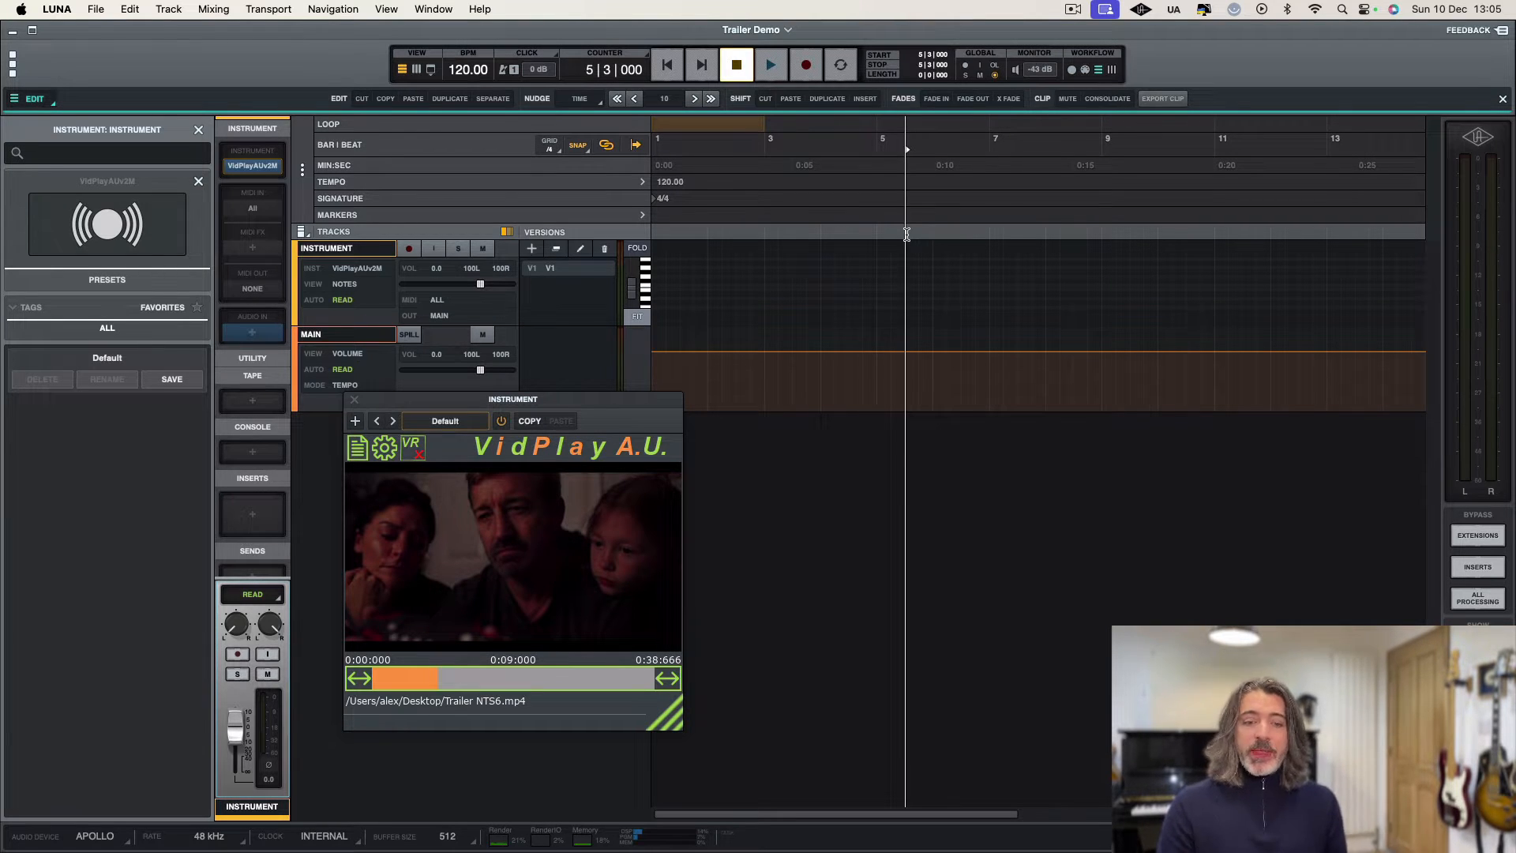
drag(619, 407, 578, 428)
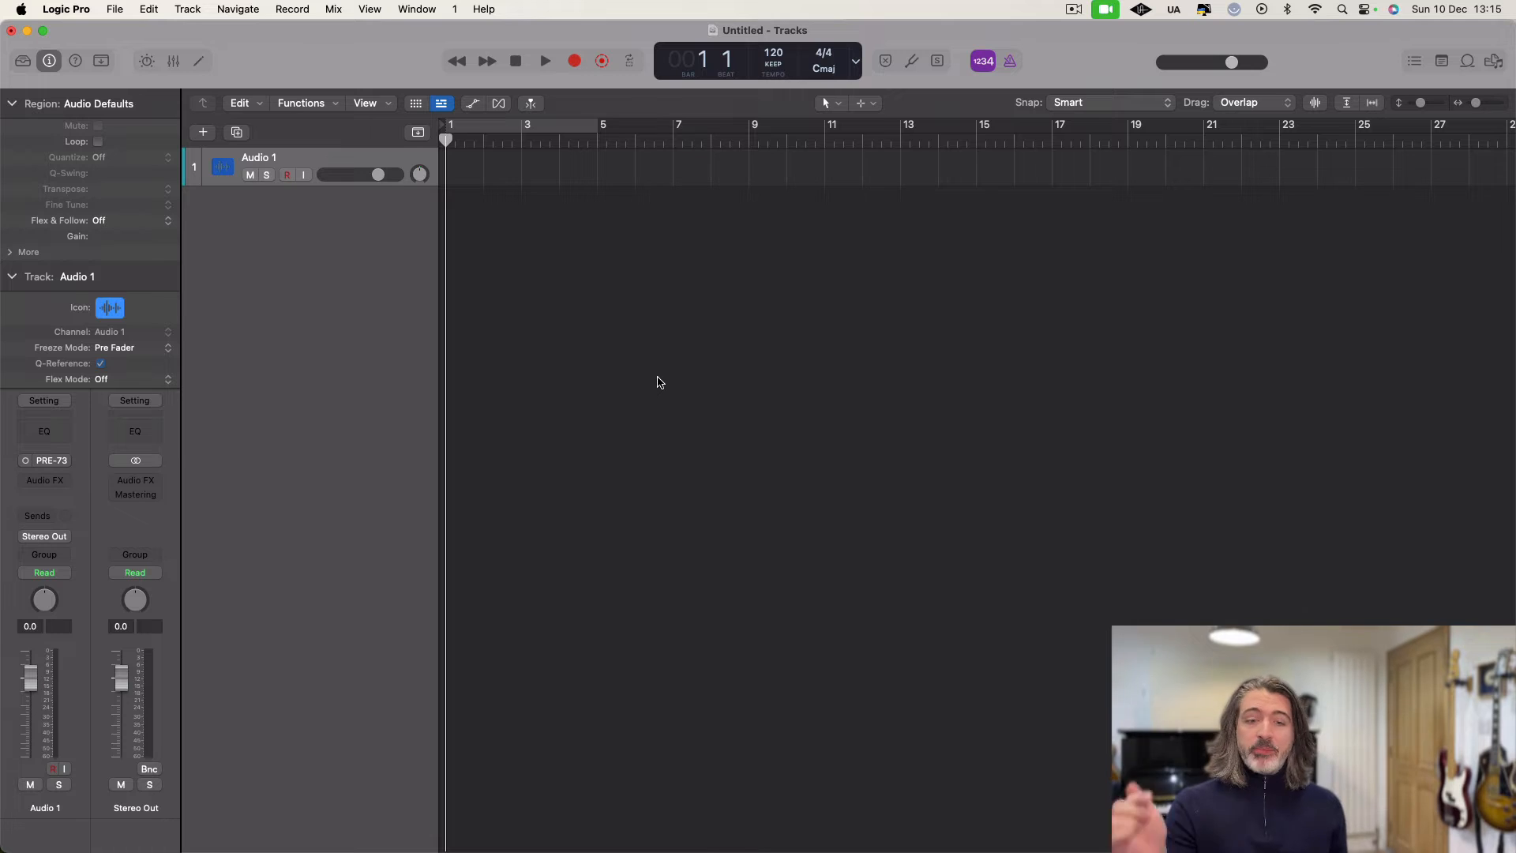
Step: In Logic Pro, open the movie Trailer NTS6.mp4 from the Desktop, extracting its audio track and using the 24 fps frame rate
click(120, 14)
mouse_move(157, 346)
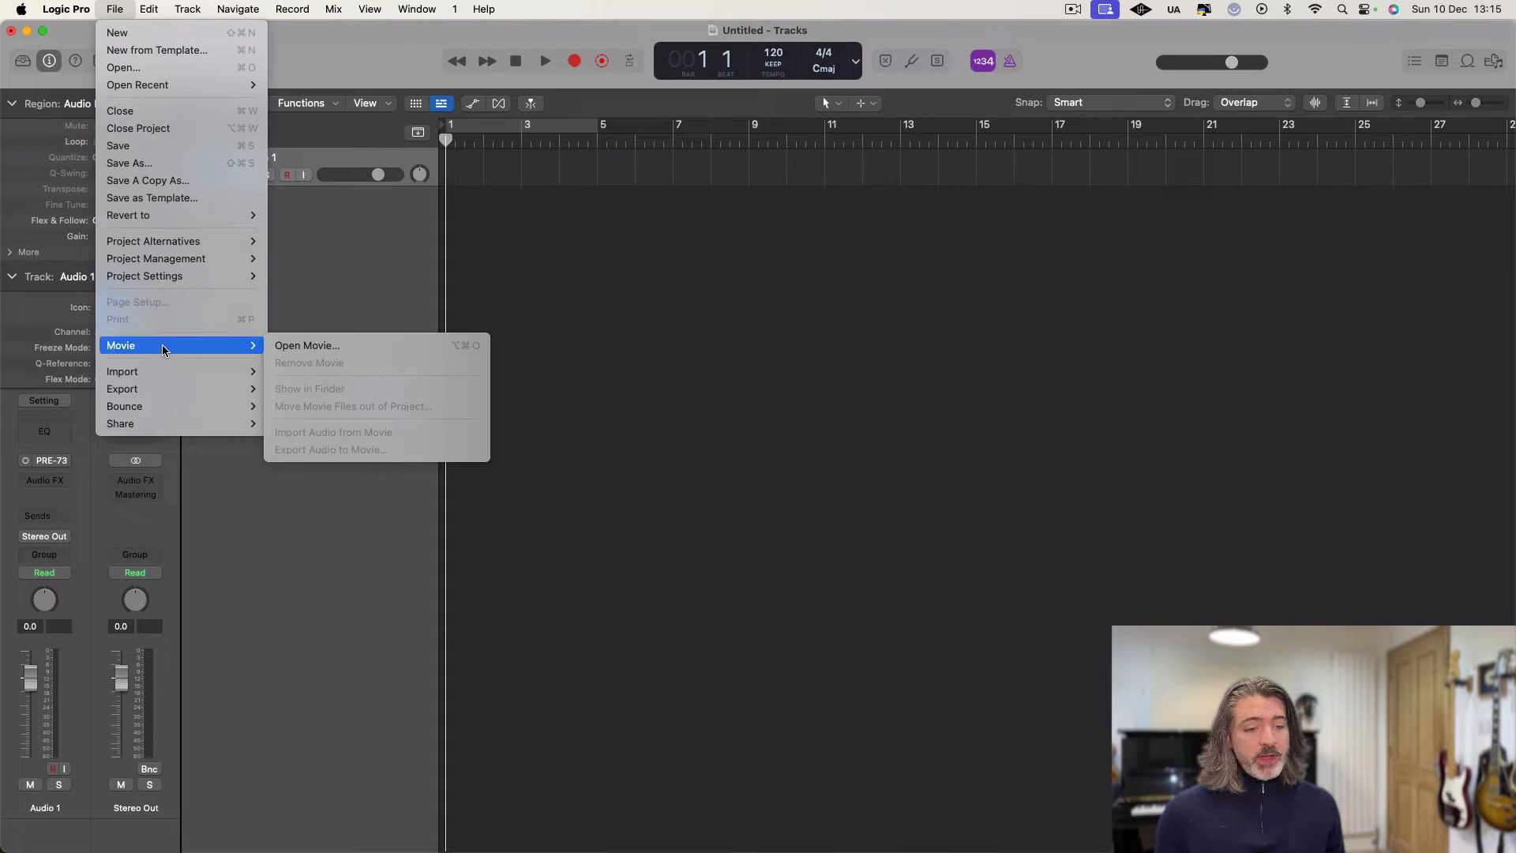
click(352, 346)
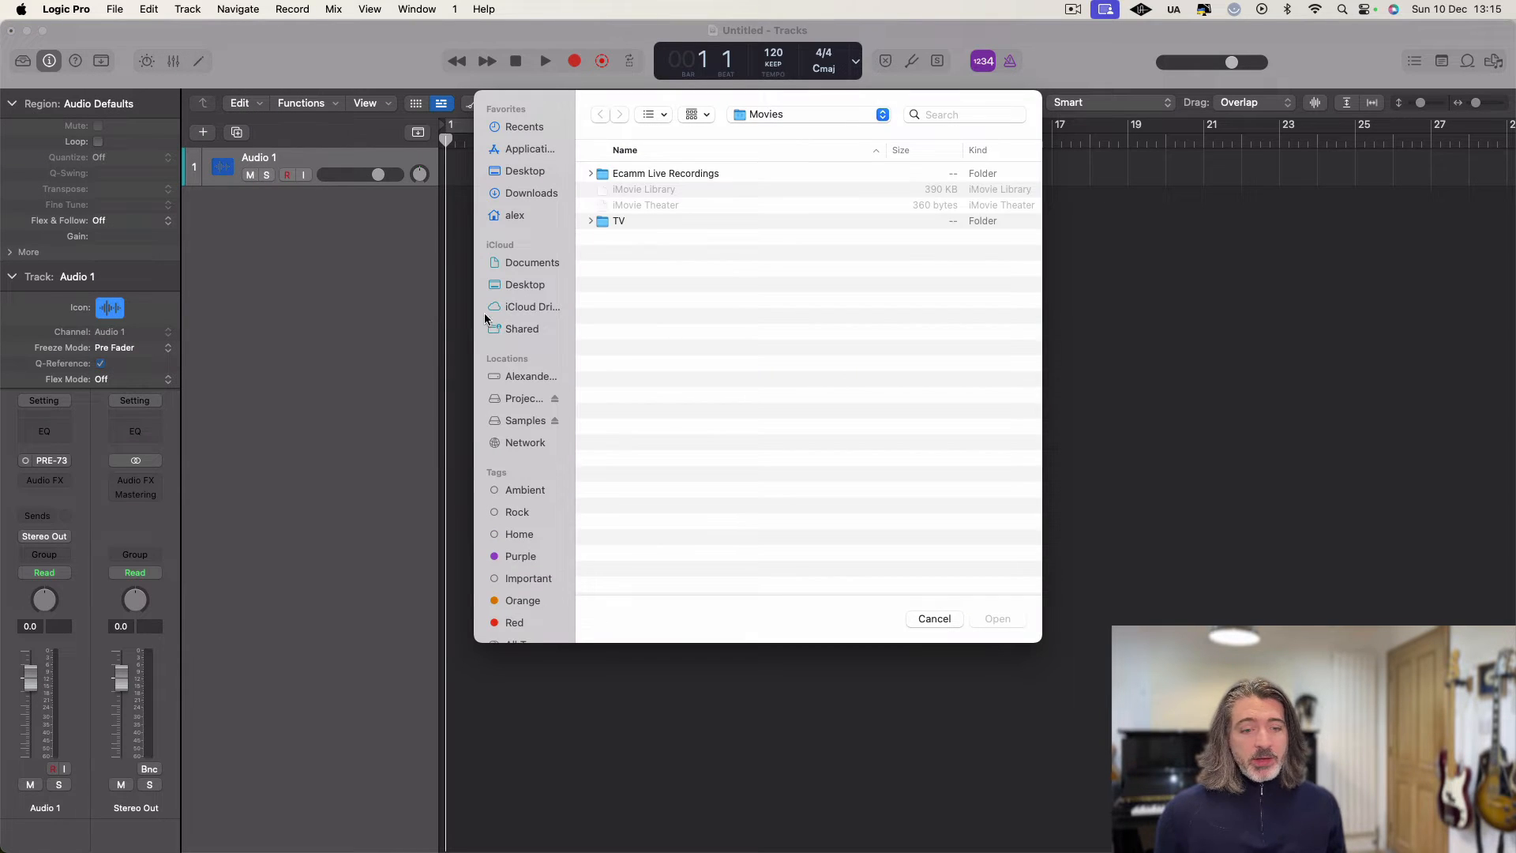
click(540, 284)
click(667, 175)
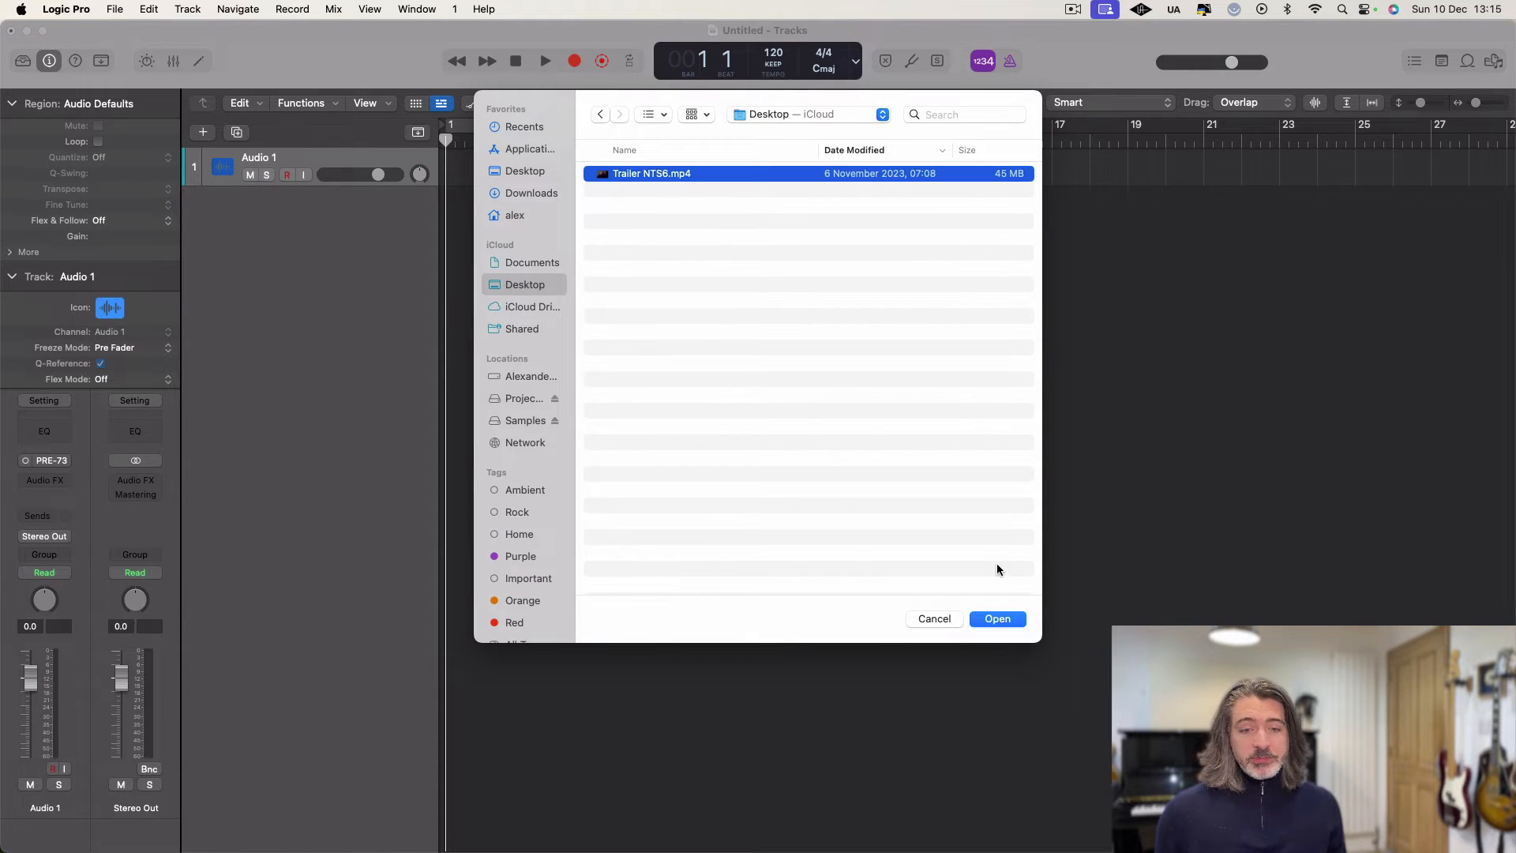
click(996, 618)
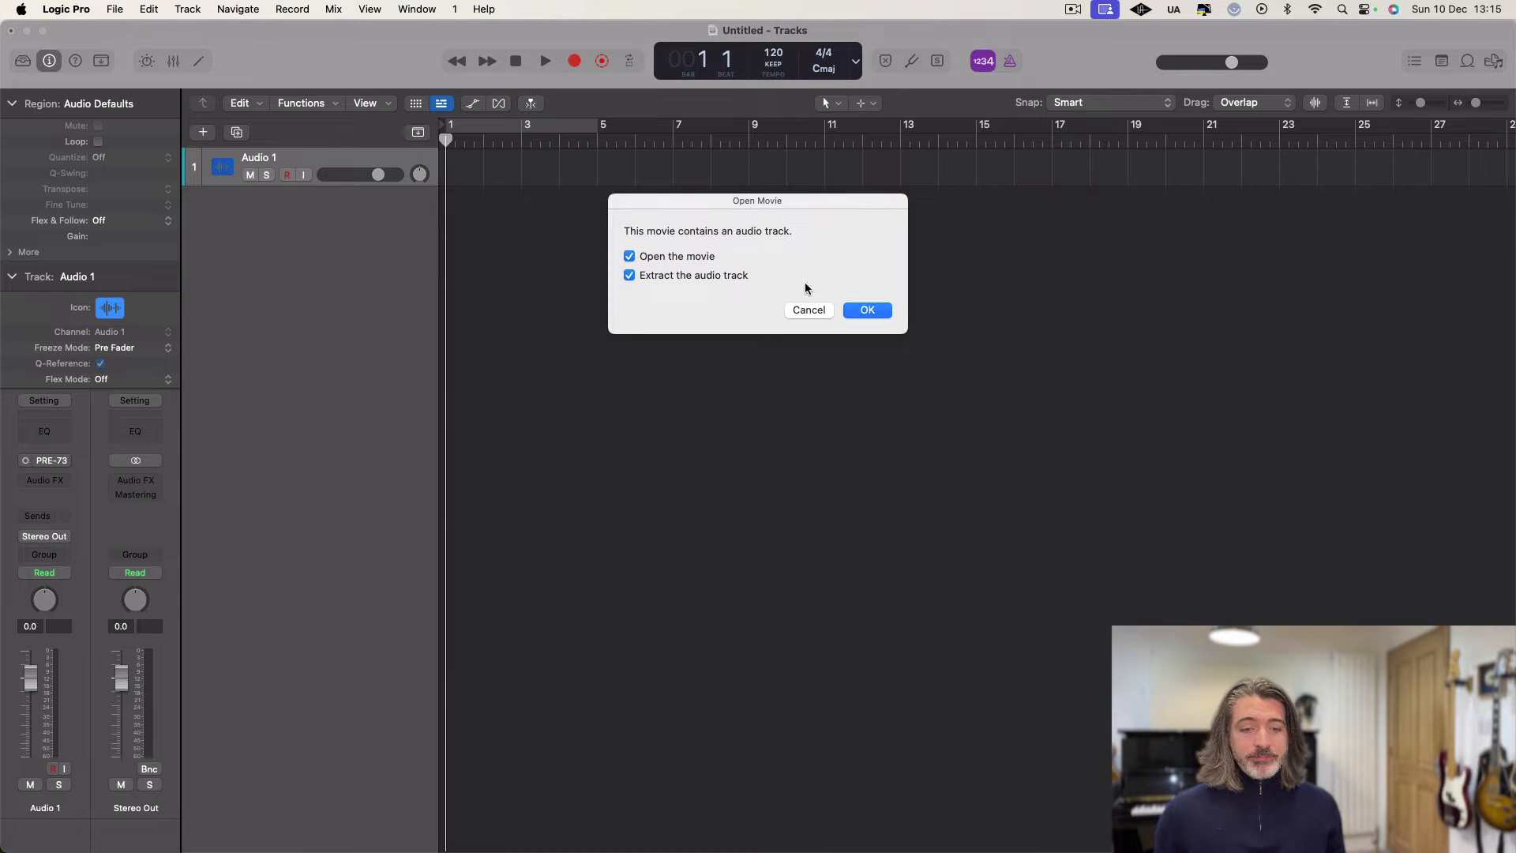
click(868, 310)
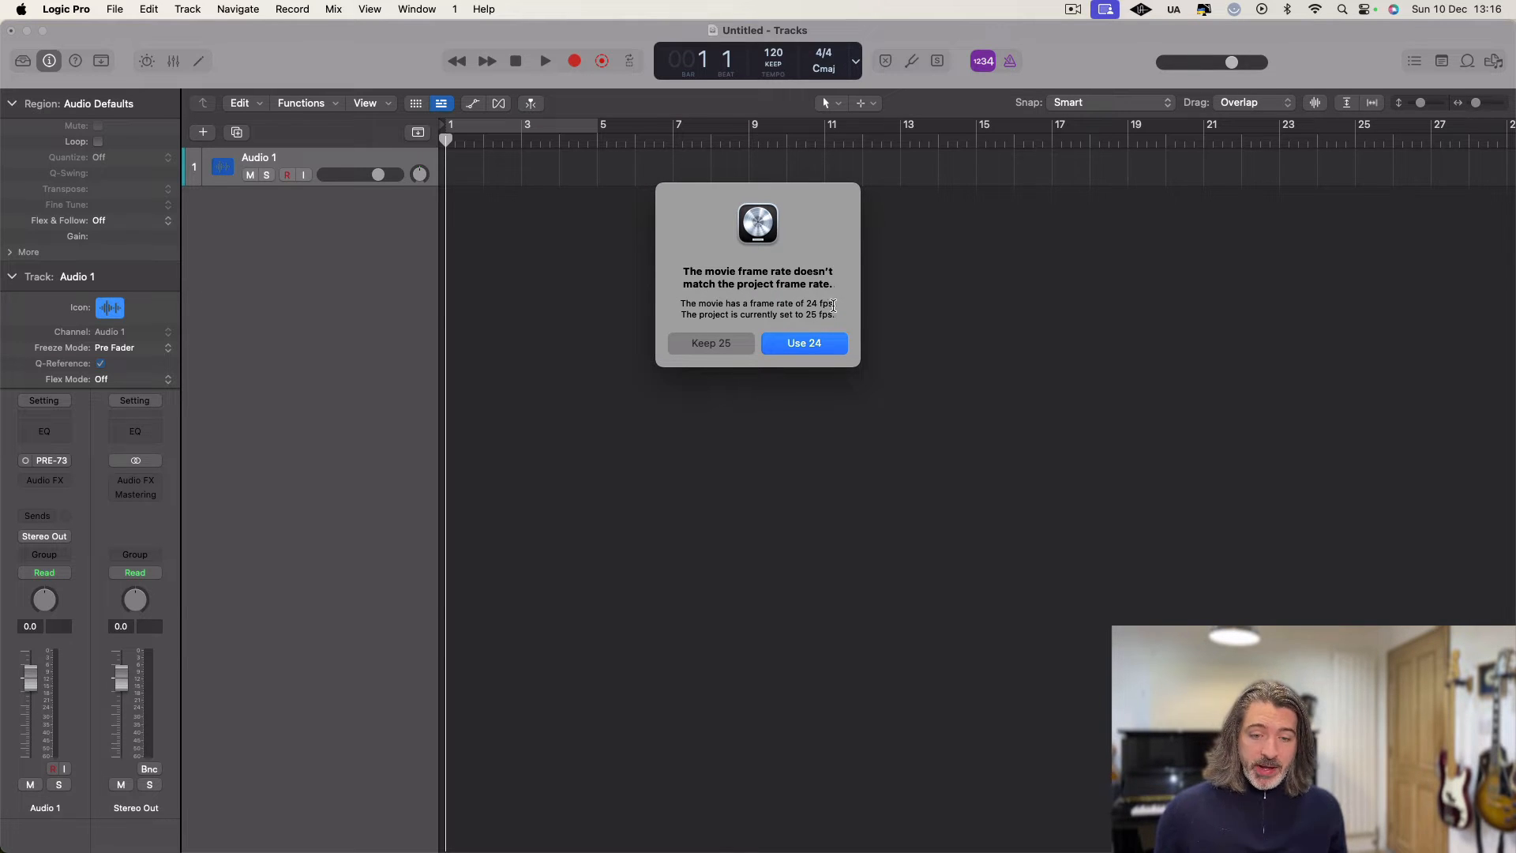
click(807, 342)
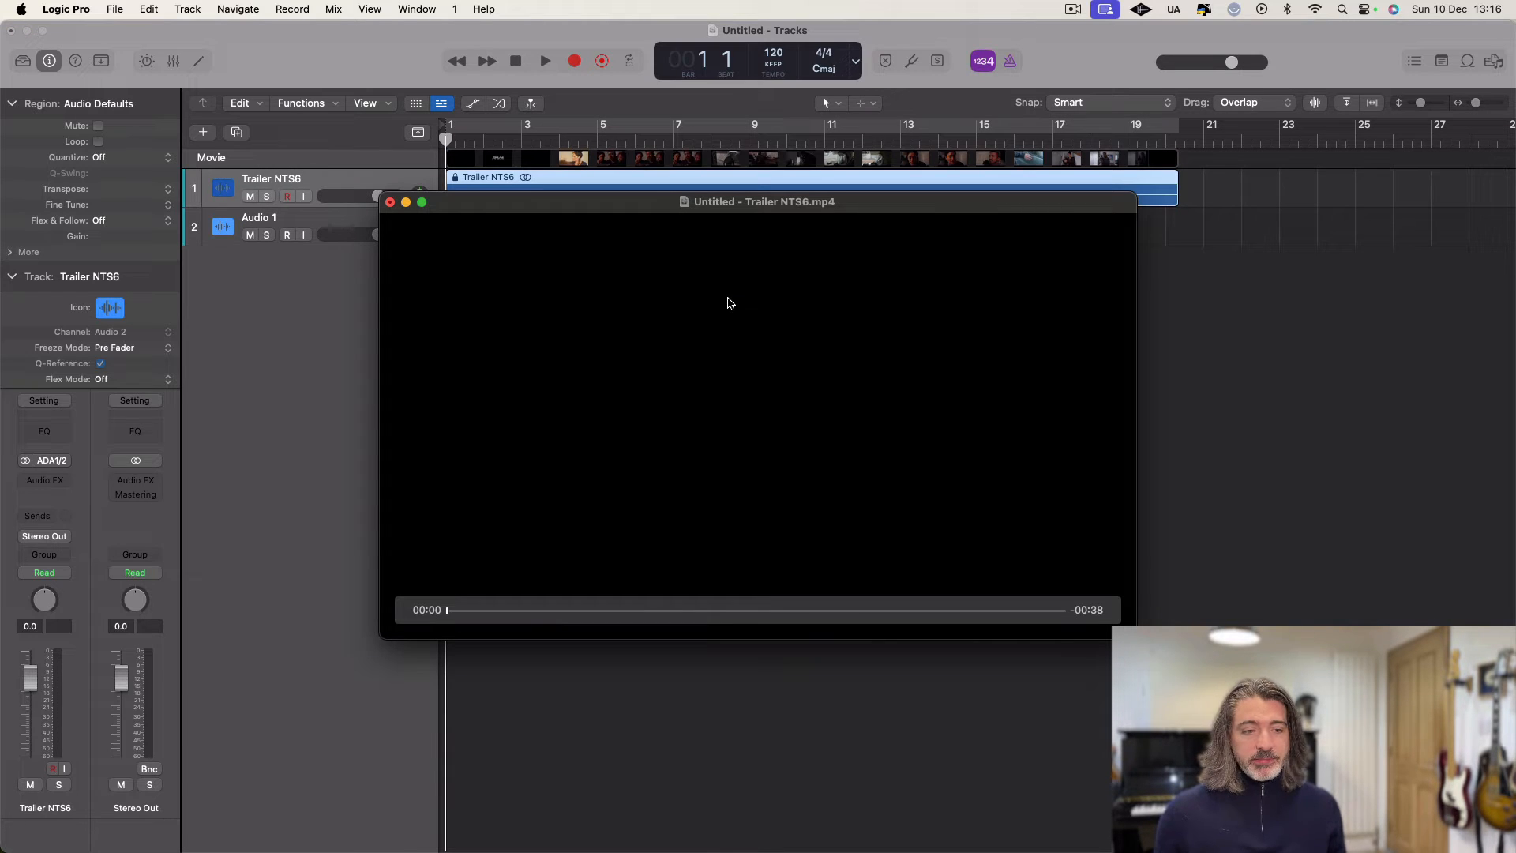
Step: Move the movie window below the tracks and create a marker set from the movie's scene cuts
drag(710, 201, 822, 342)
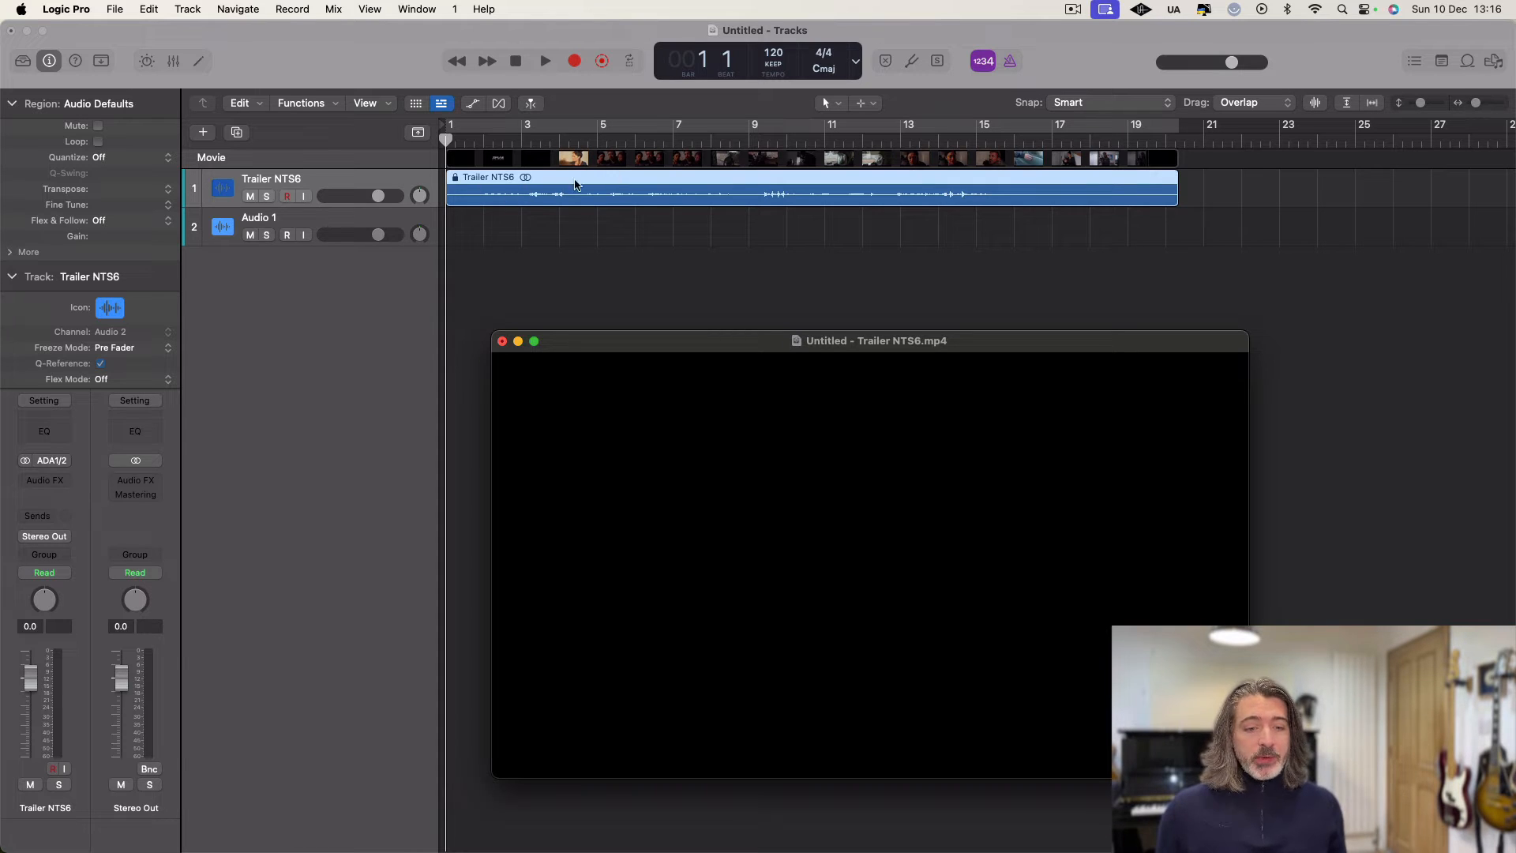
click(330, 340)
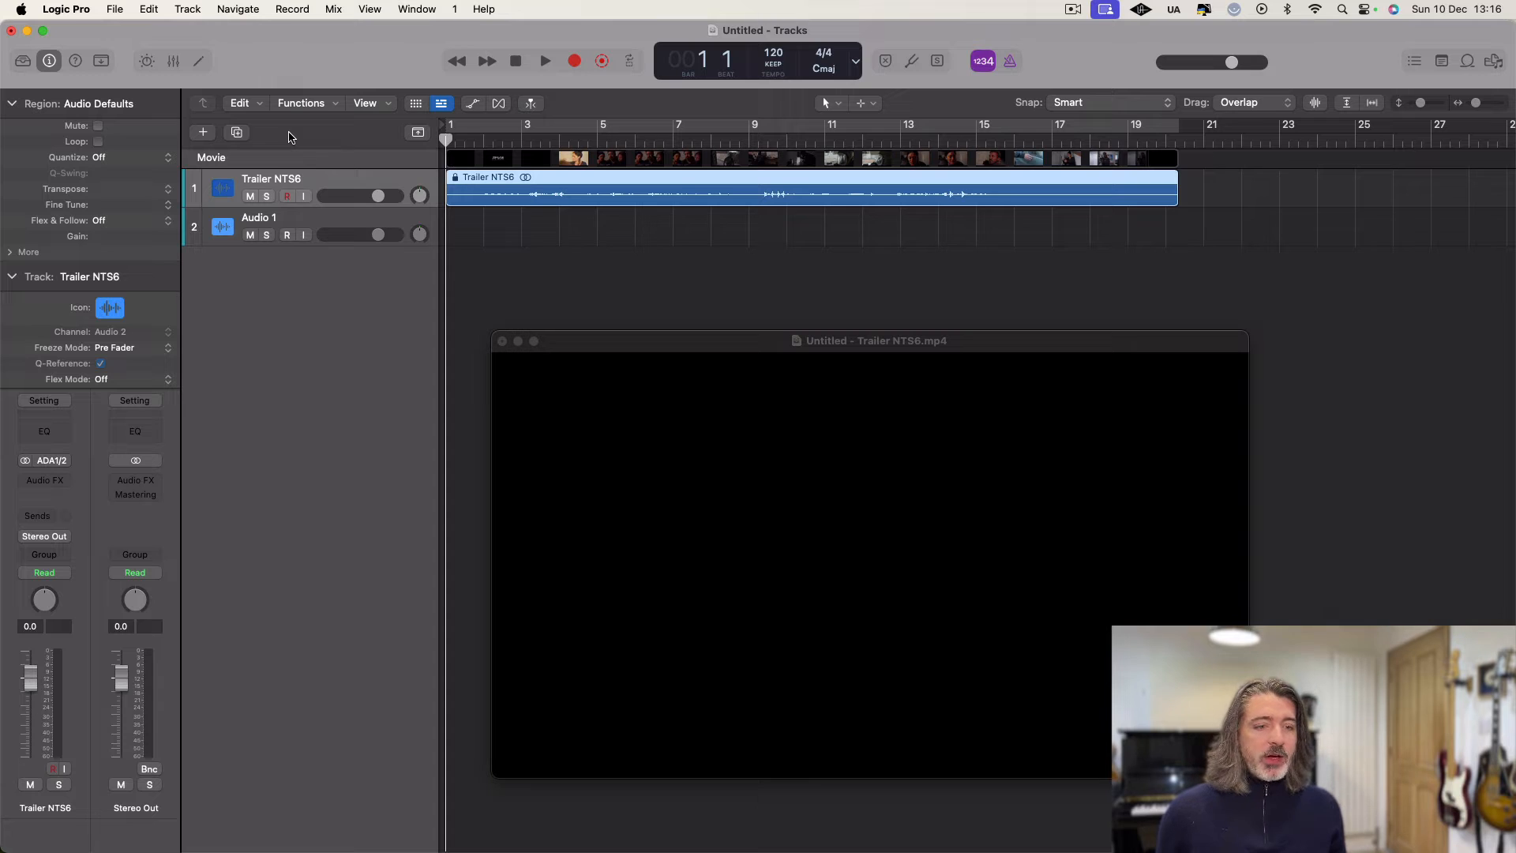
right_click(289, 136)
click(239, 171)
click(235, 160)
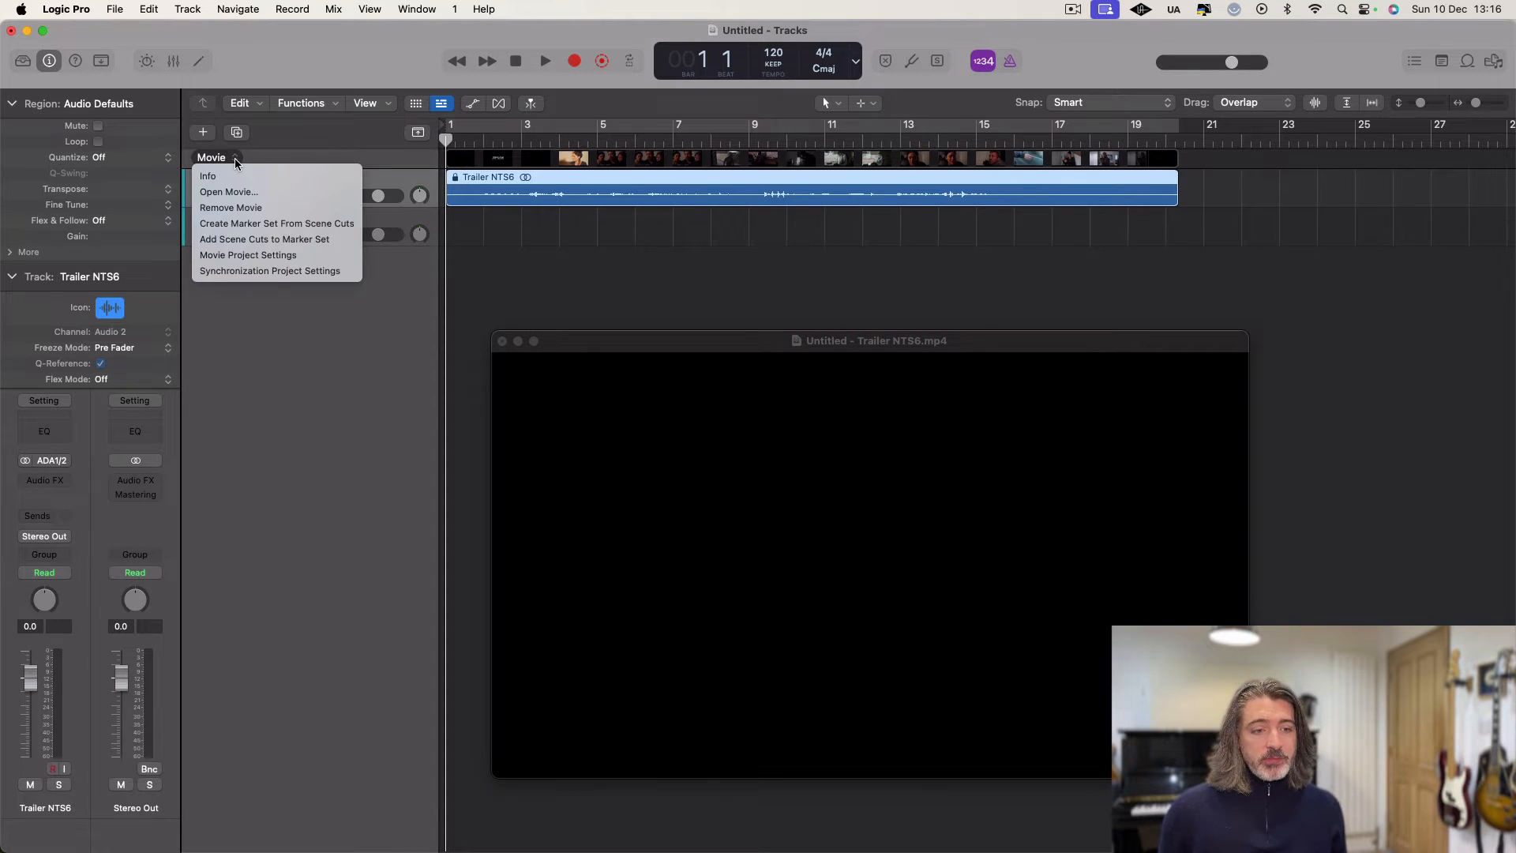
click(268, 225)
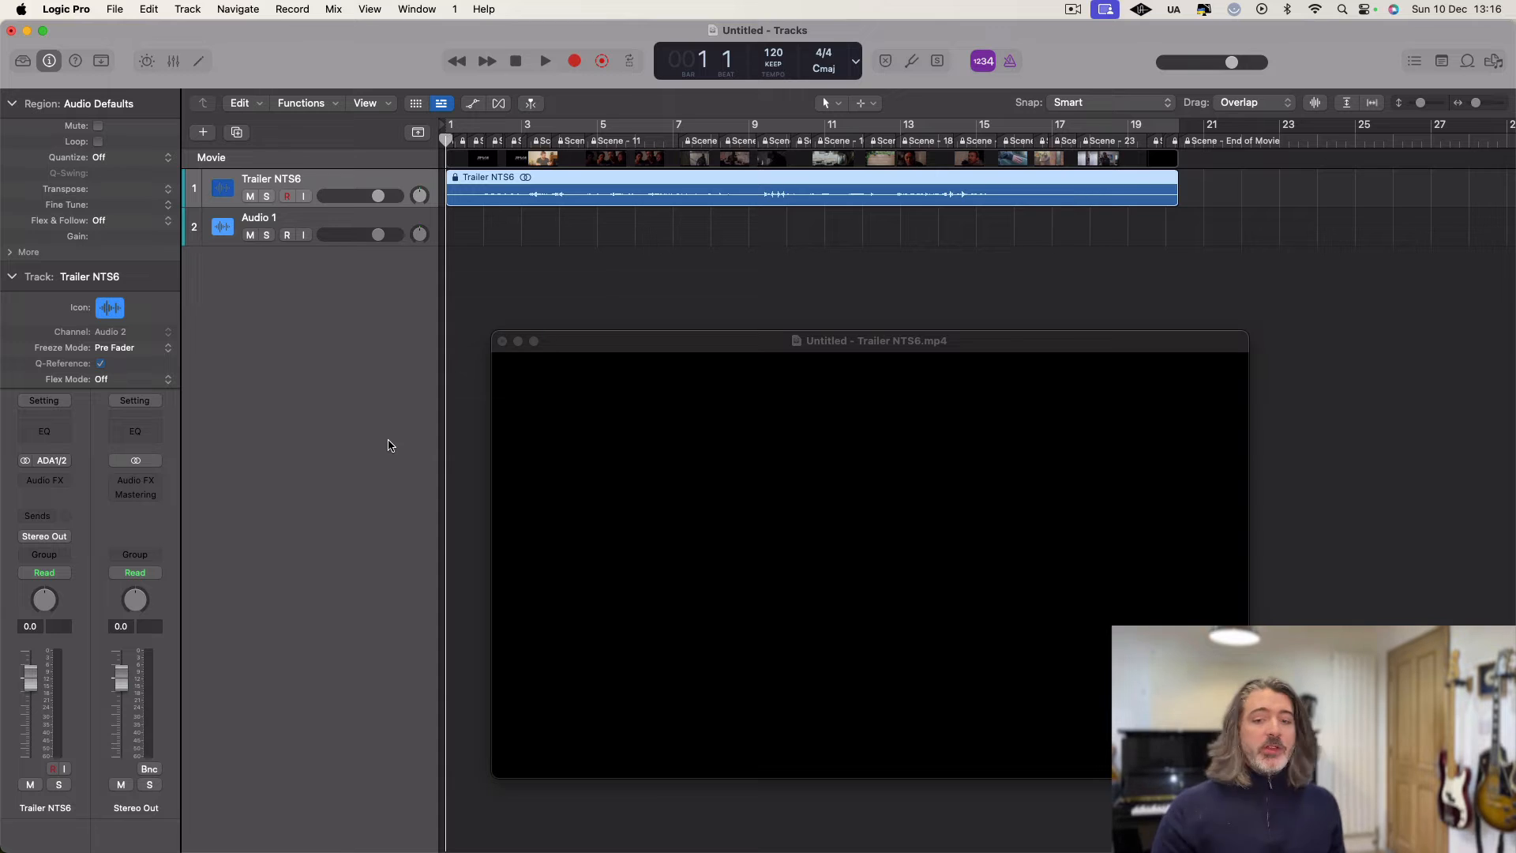
Step: Examine the scene-cut markers up close, placing the playhead at the Scene 4, Scene 5 and Scene 6 markers to check the picture
key(super+Right)
key(super+Right)
key(super+Right)
key(super+Right)
key(super+Right)
key(super+Right)
key(super+Right)
key(super+Right)
key(super+Right)
key(super+Right)
key(super+Left)
key(super+Left)
key(super+Left)
key(super+Left)
key(super+Right)
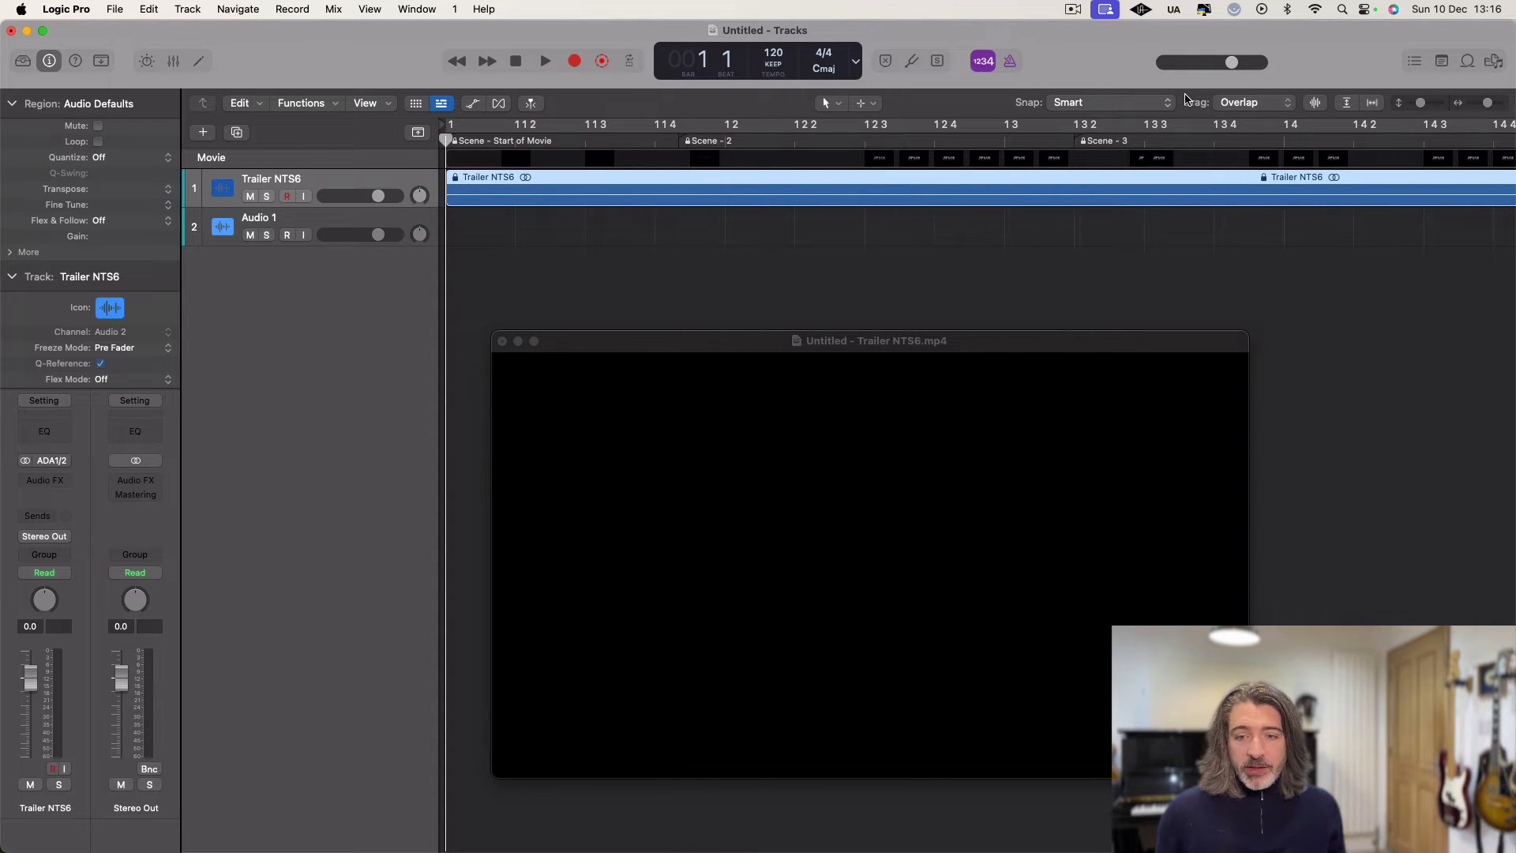
scroll(929, 190, right, 10)
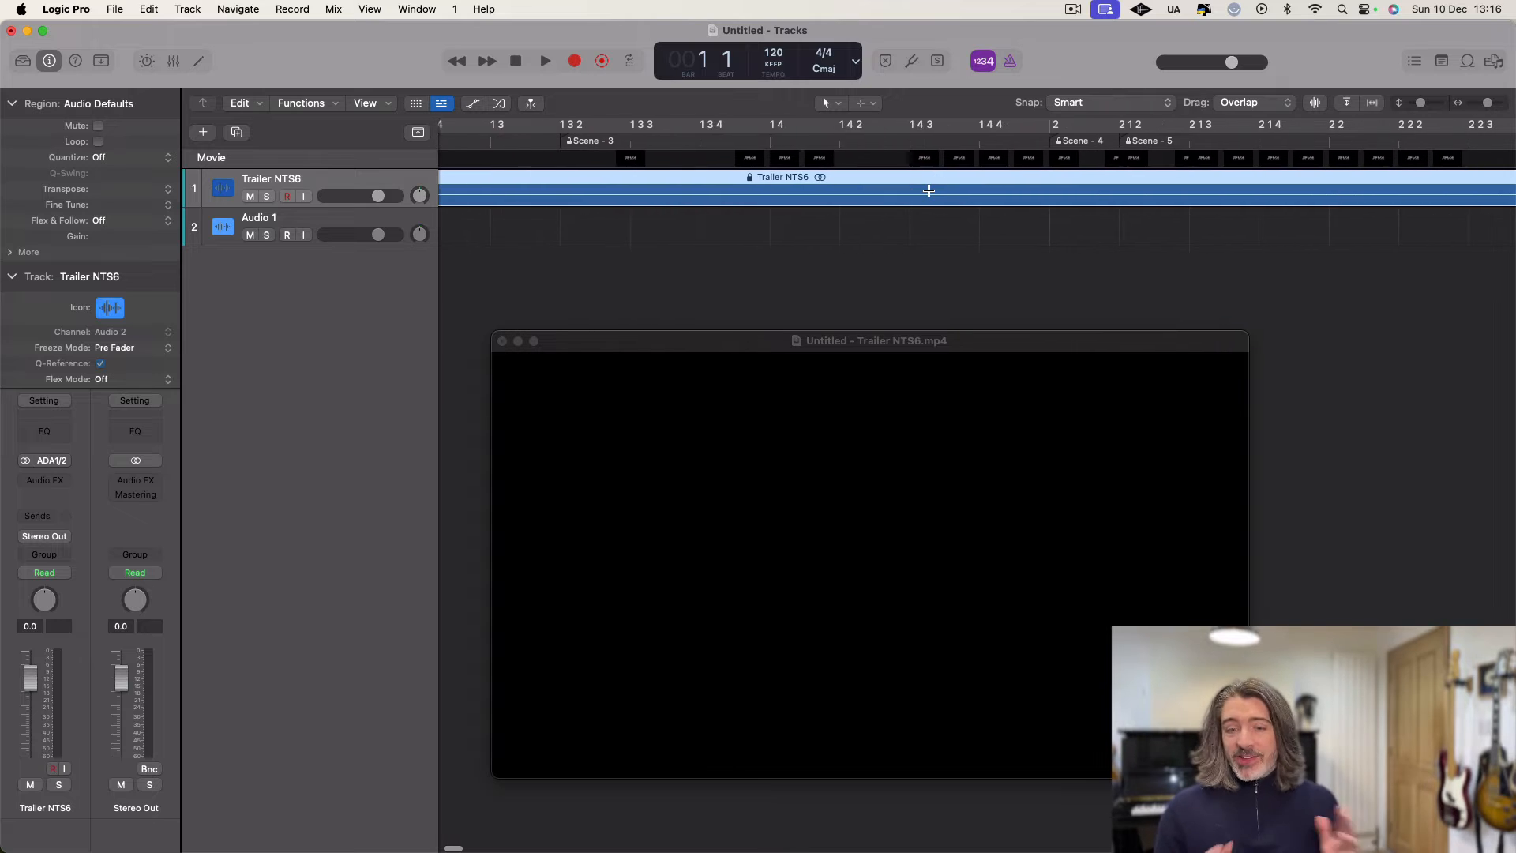
click(1048, 143)
scroll(1048, 143, right, 3)
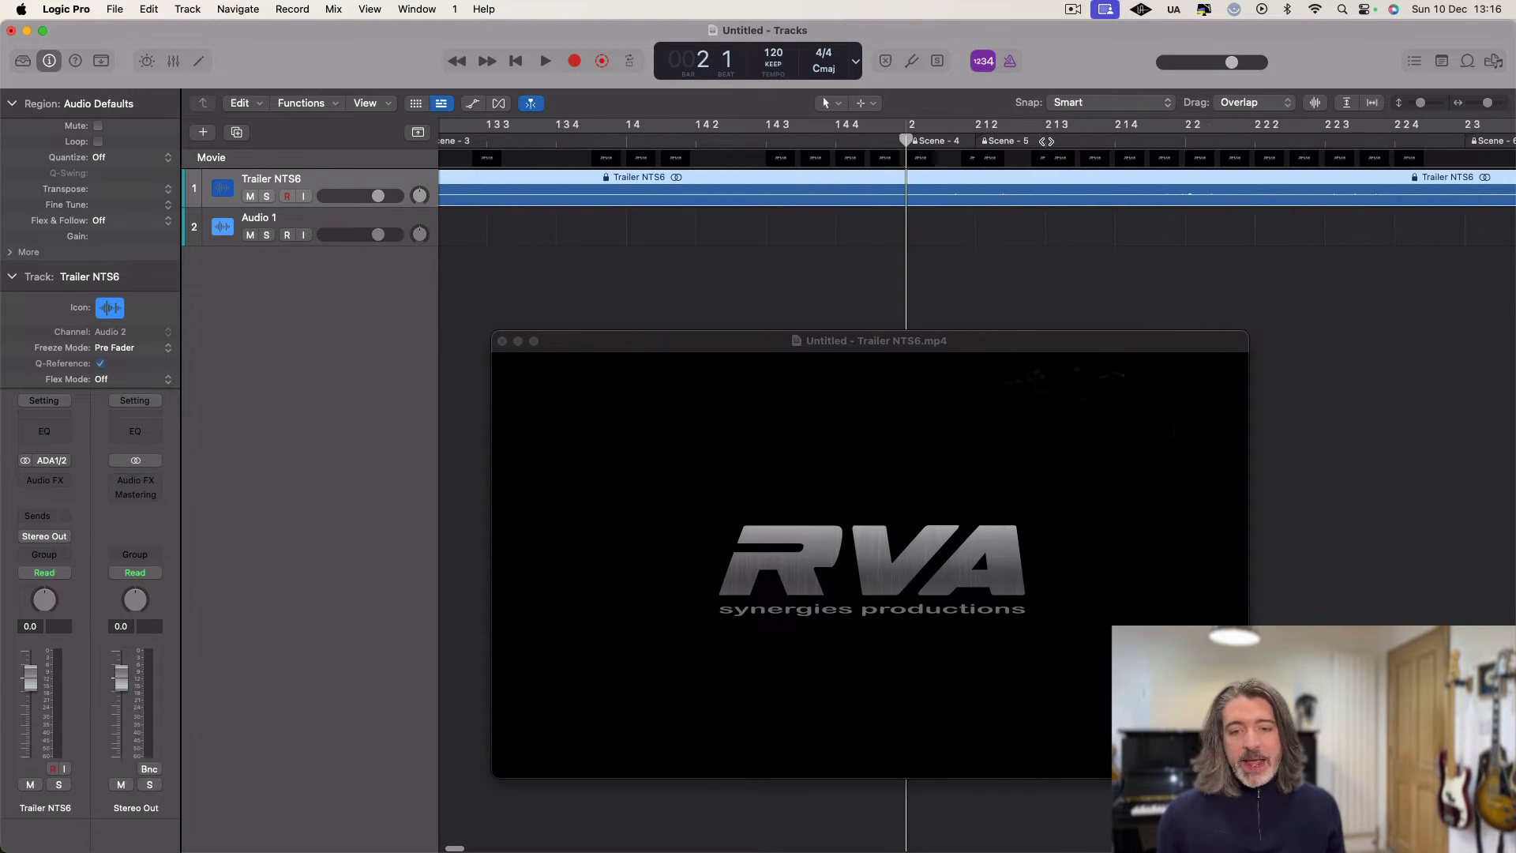
click(938, 140)
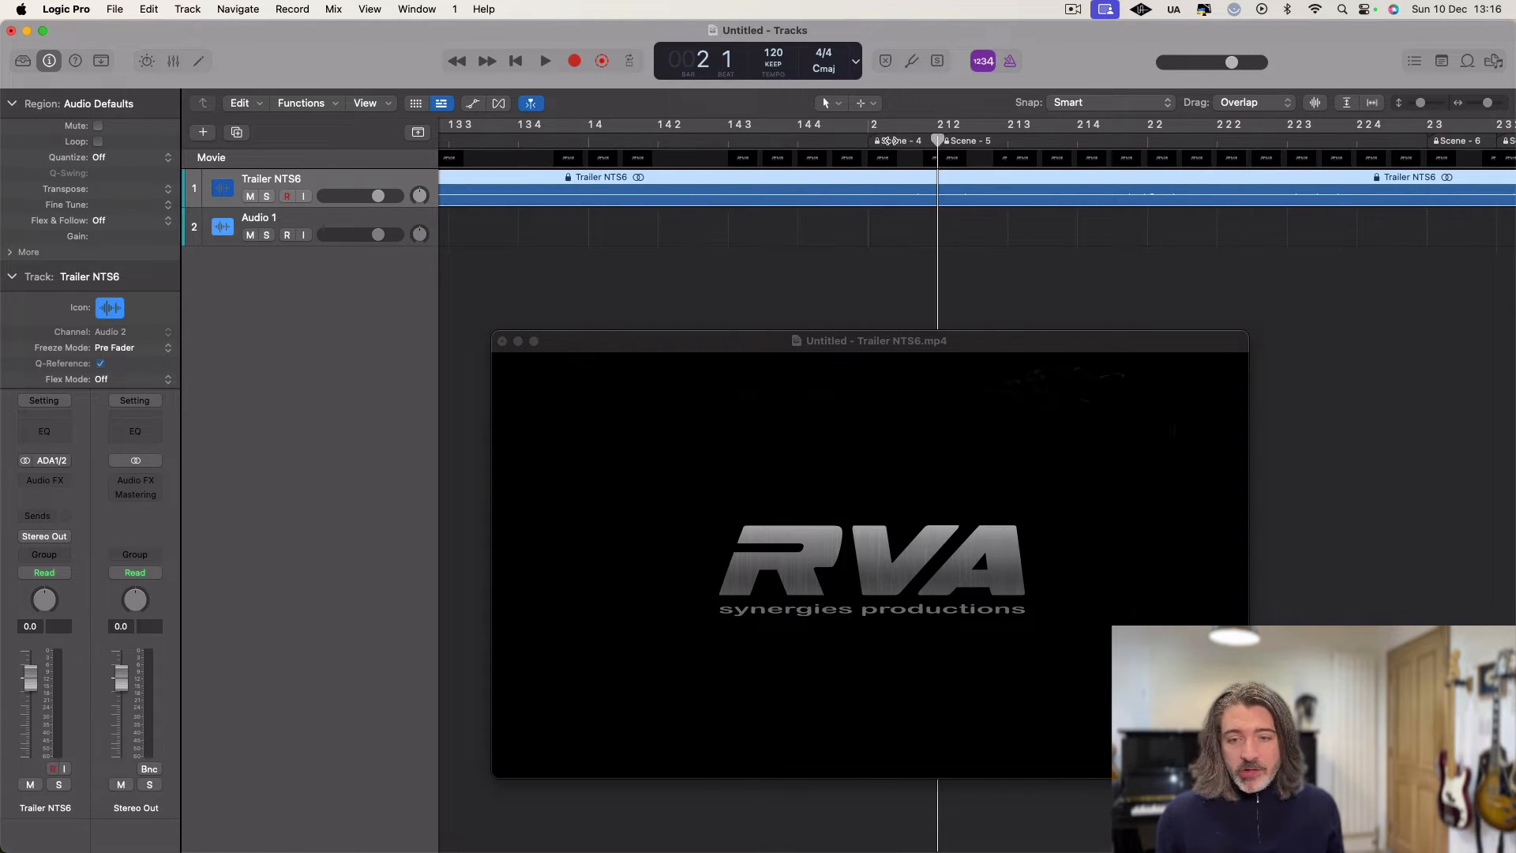
scroll(879, 140, right, 5)
click(1155, 140)
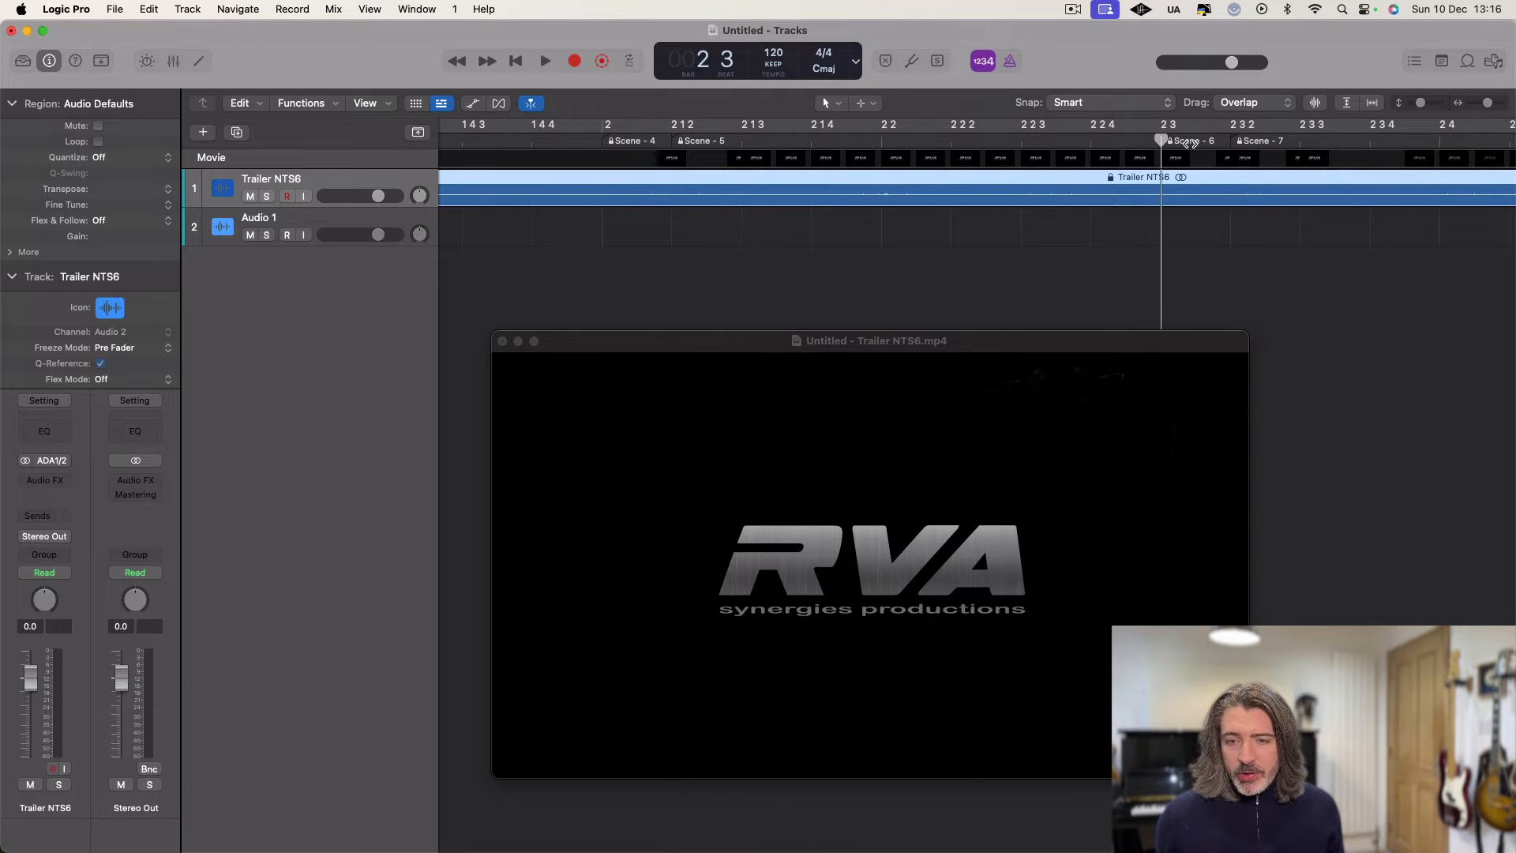
Step: Continue checking the scene-cut markers against the picture, placing the playhead at Scene 7, Scene 8 and Scene 10, and look over the whole movie's length
click(1230, 141)
scroll(1231, 141, right, 5)
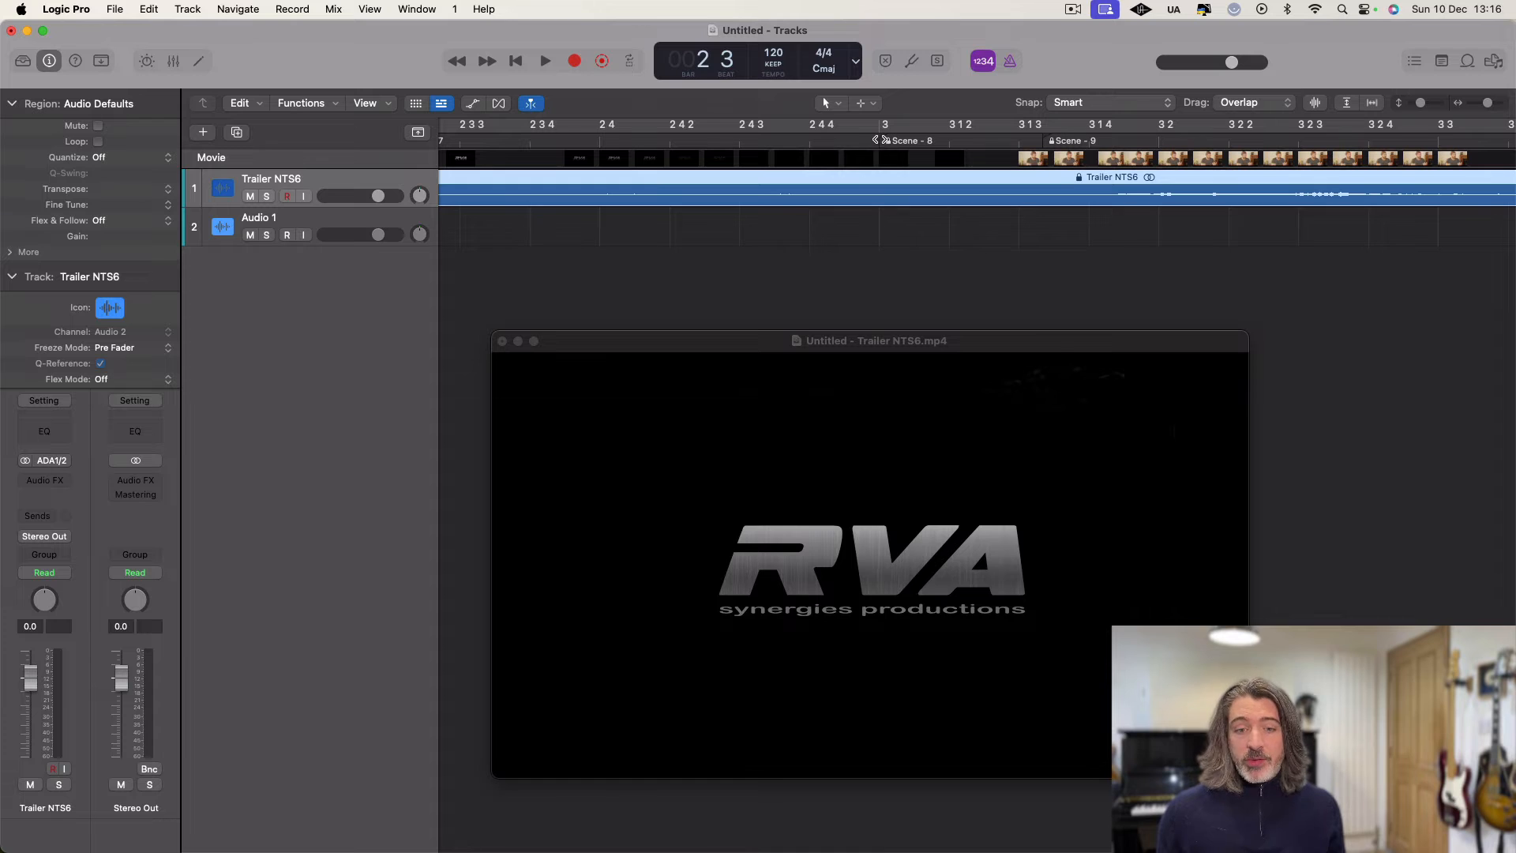
click(879, 140)
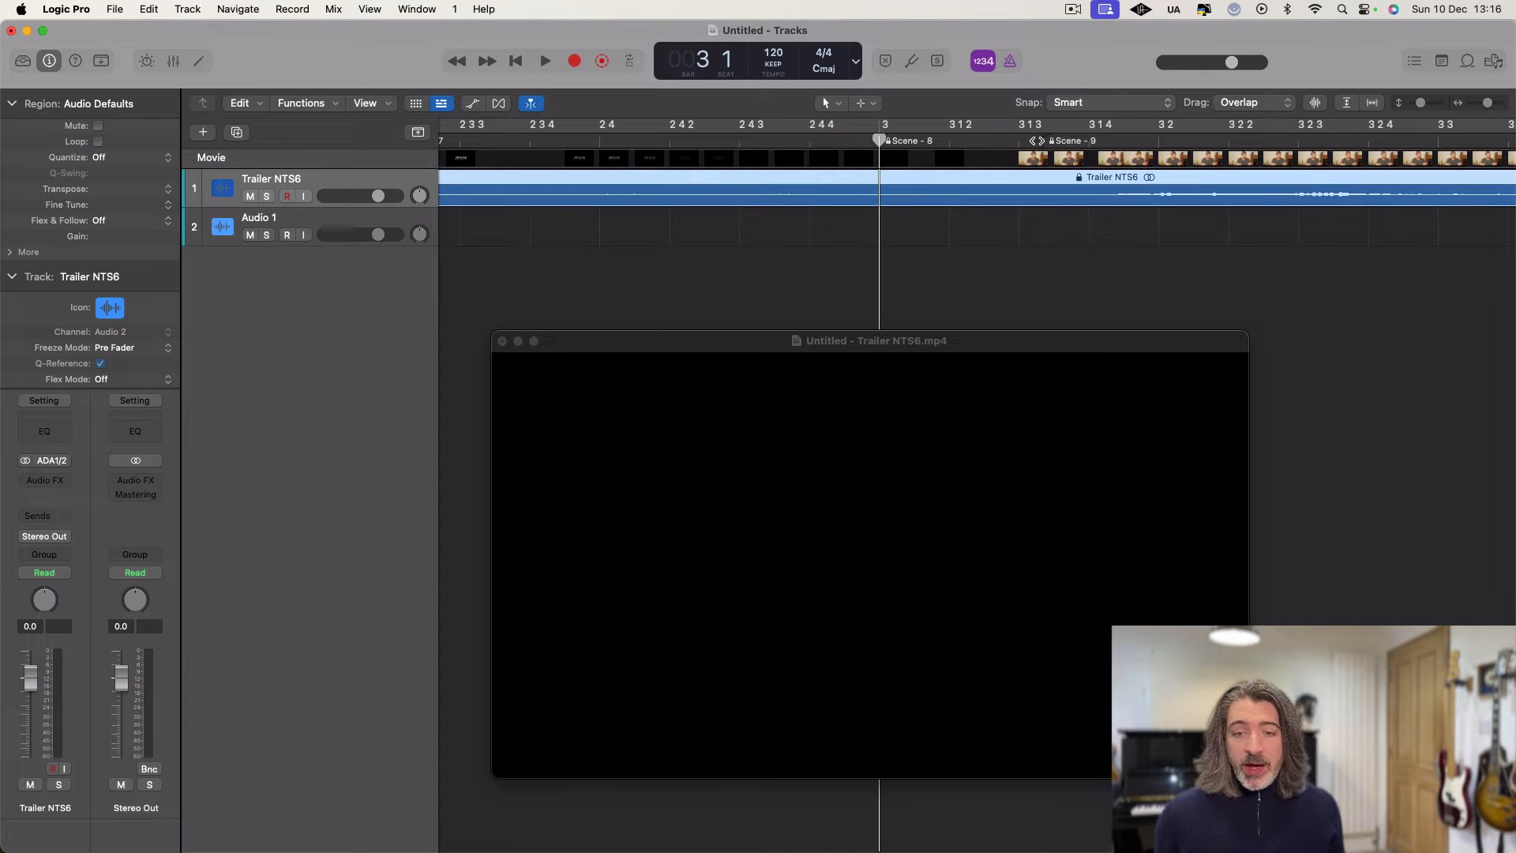
scroll(1037, 141, right, 5)
scroll(1037, 140, left, 1)
drag(835, 141, 811, 140)
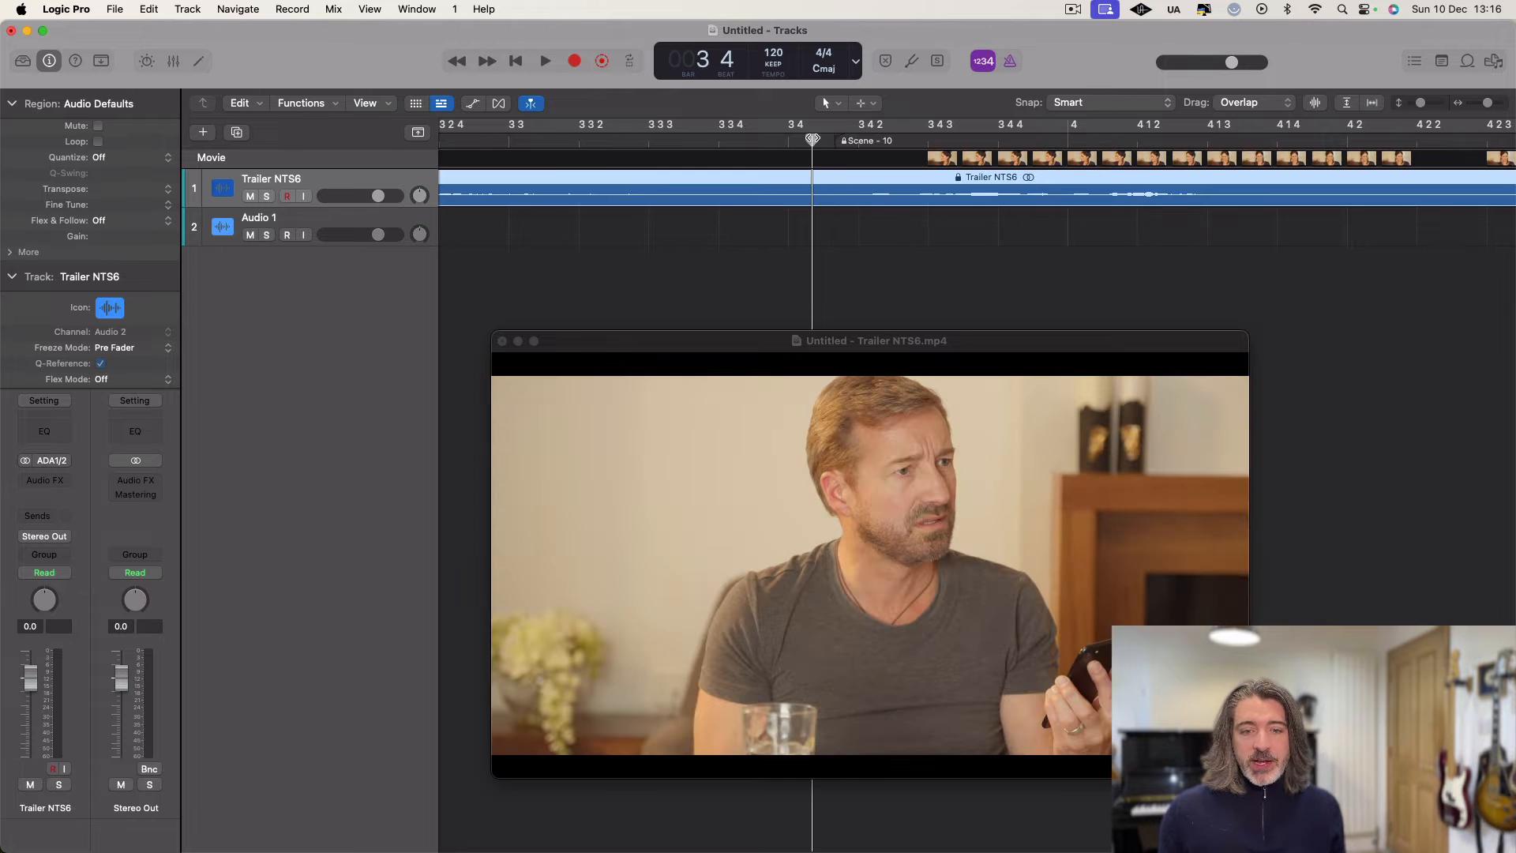
click(845, 140)
click(799, 144)
click(851, 140)
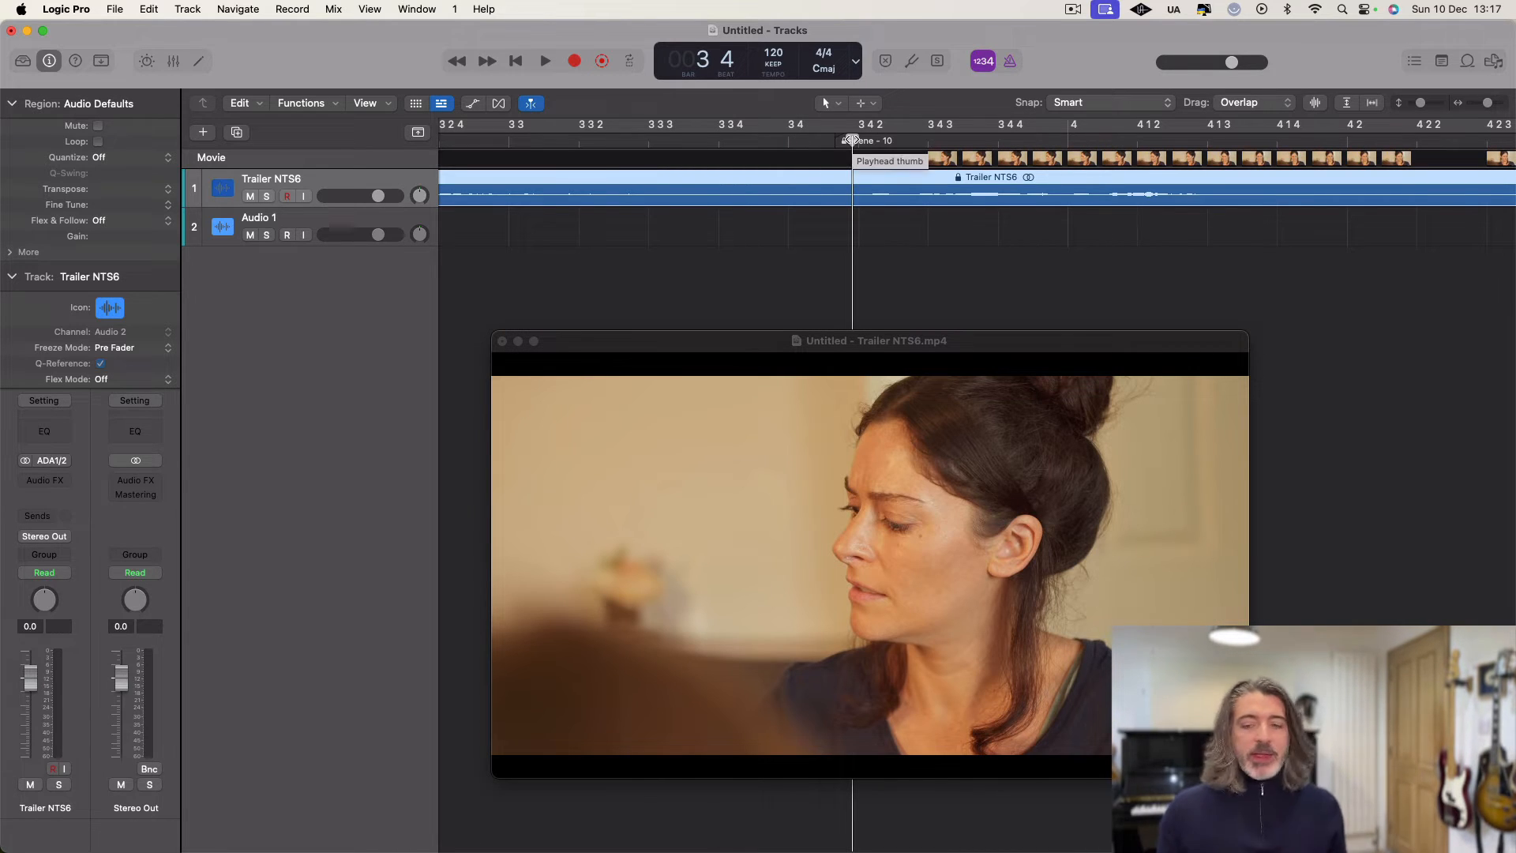
scroll(851, 140, right, 10)
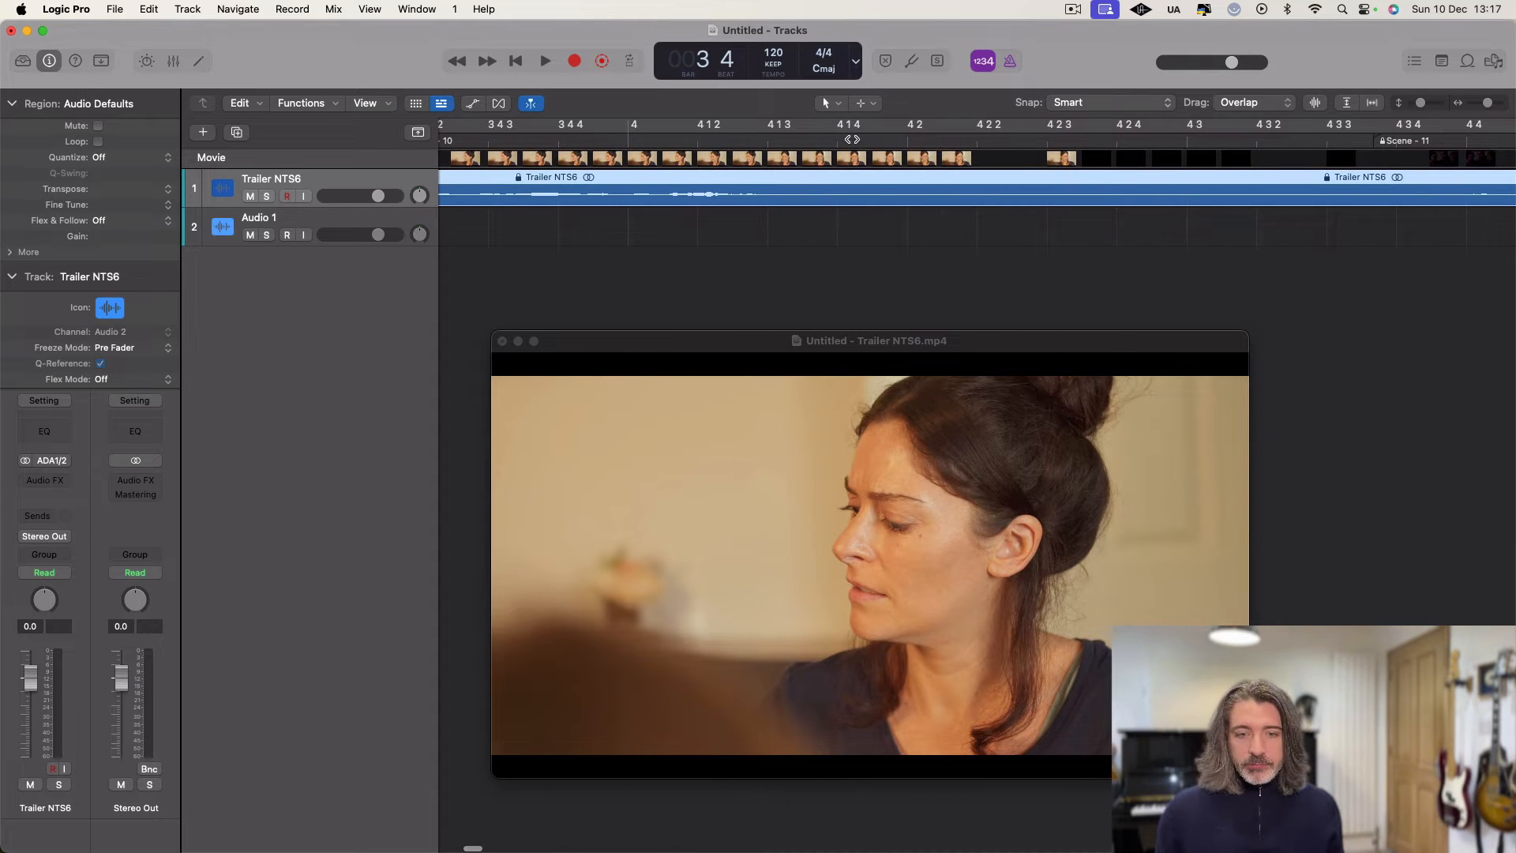
scroll(884, 191, down, 10)
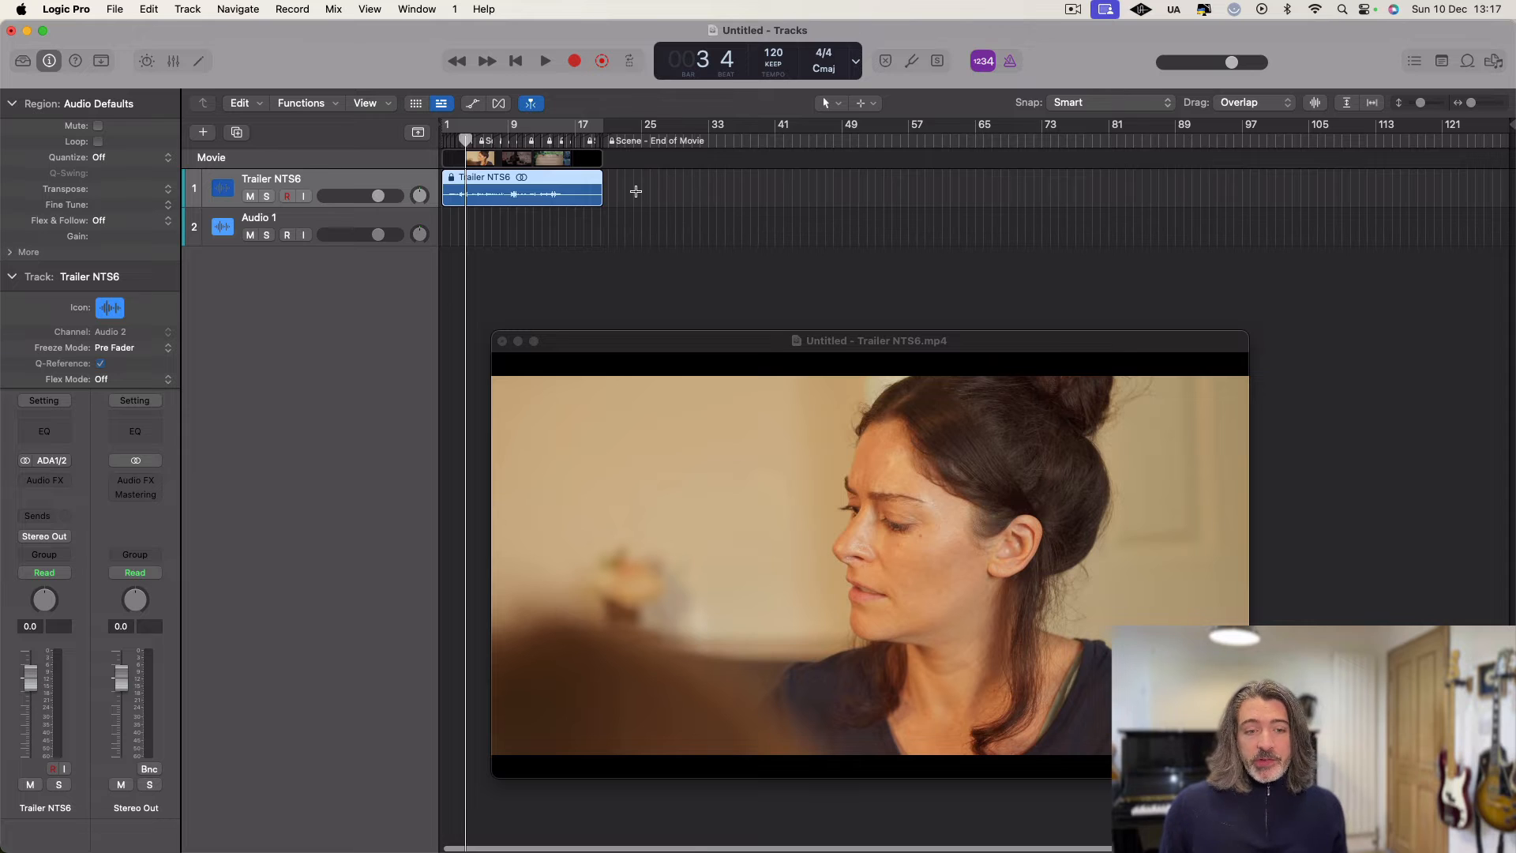
scroll(636, 192, up, 10)
scroll(635, 192, up, 5)
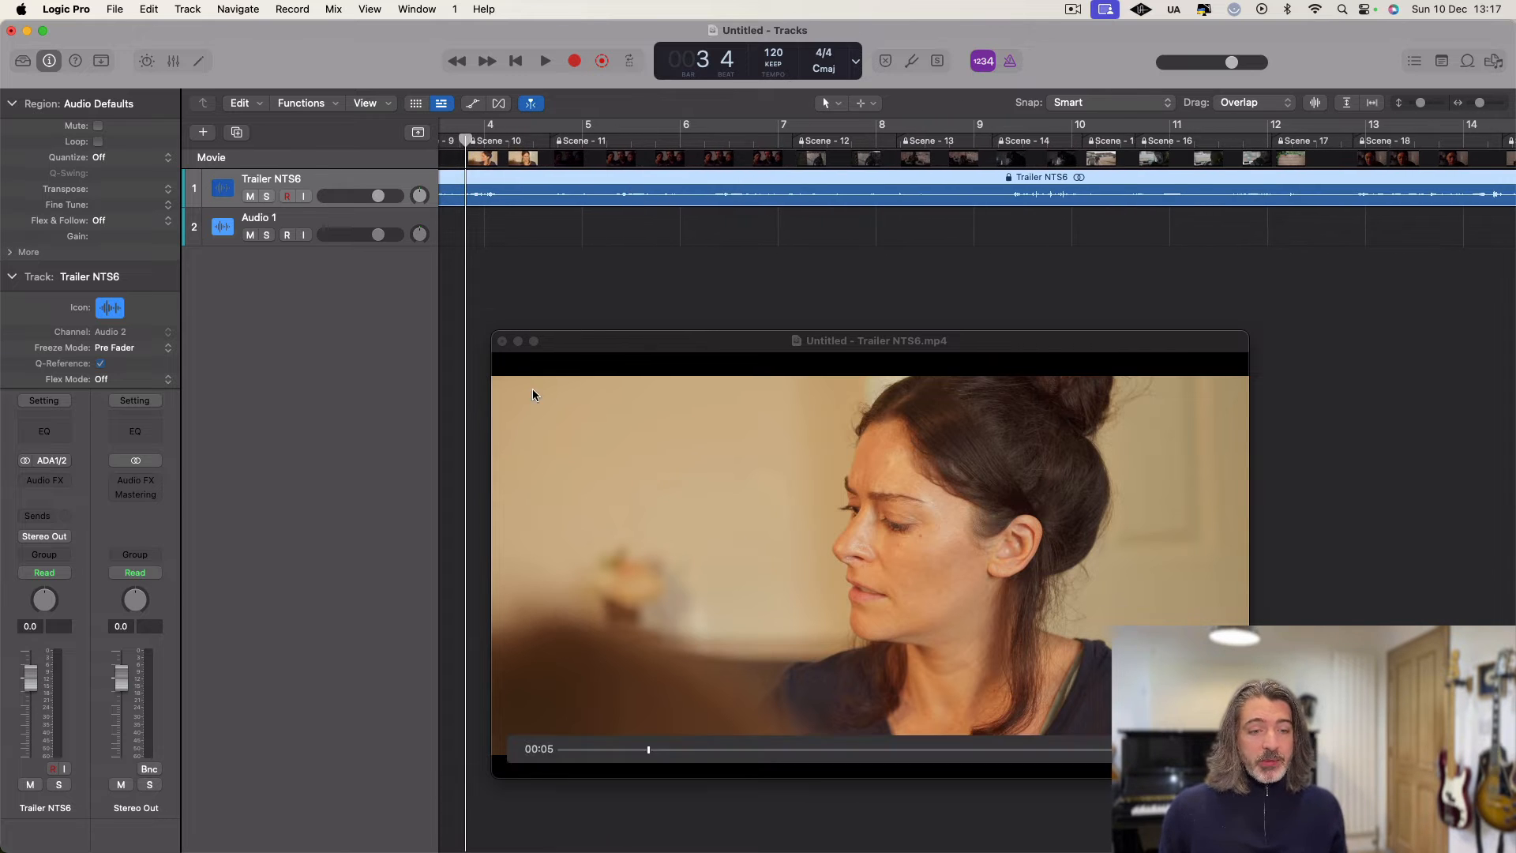
Step: Close the movie window and add a new software instrument track below the audio tracks
click(503, 342)
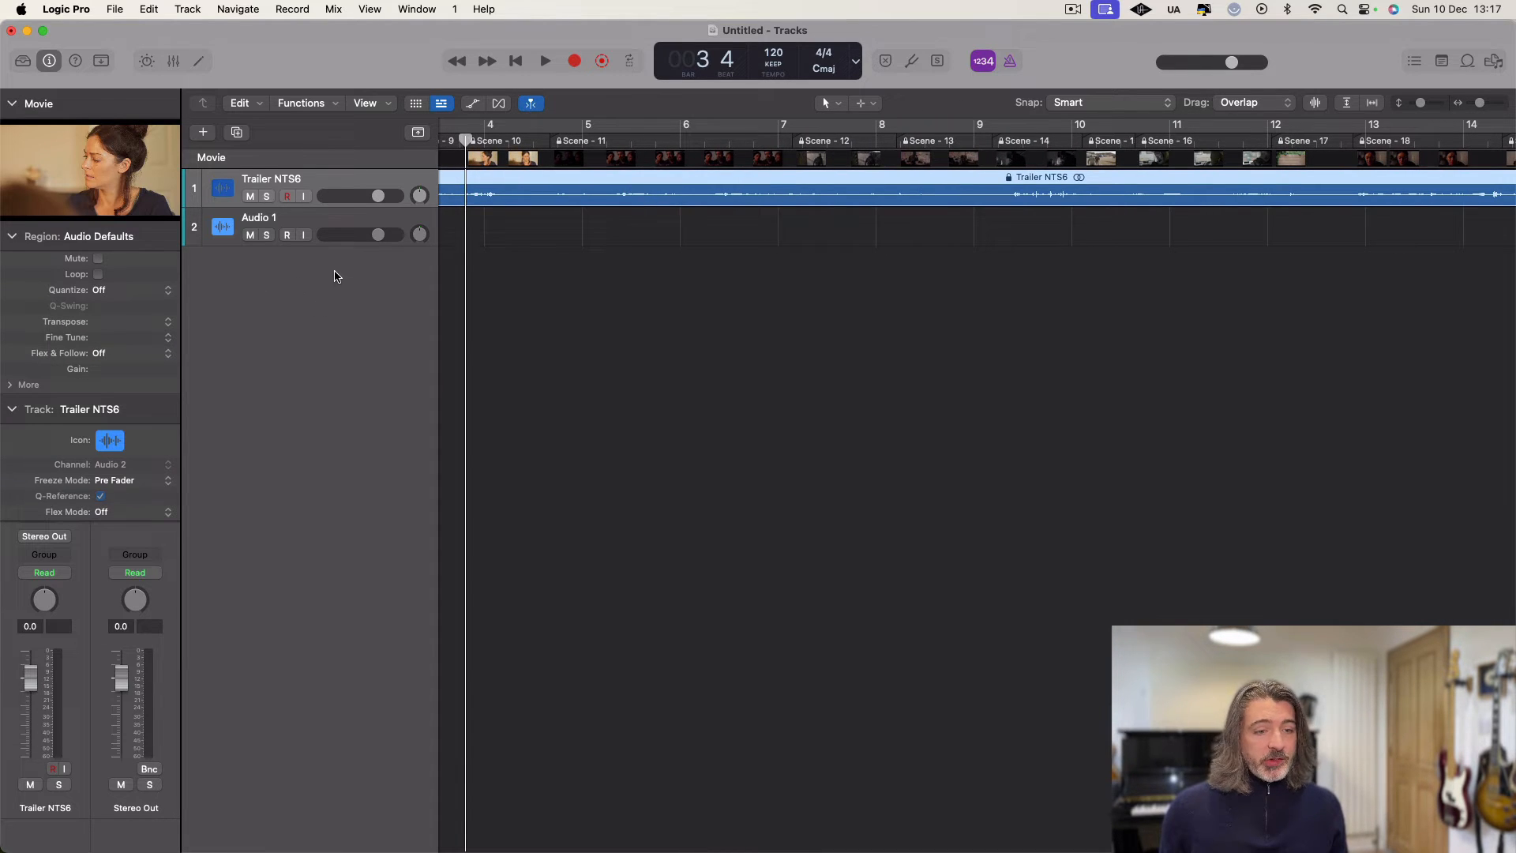
right_click(317, 376)
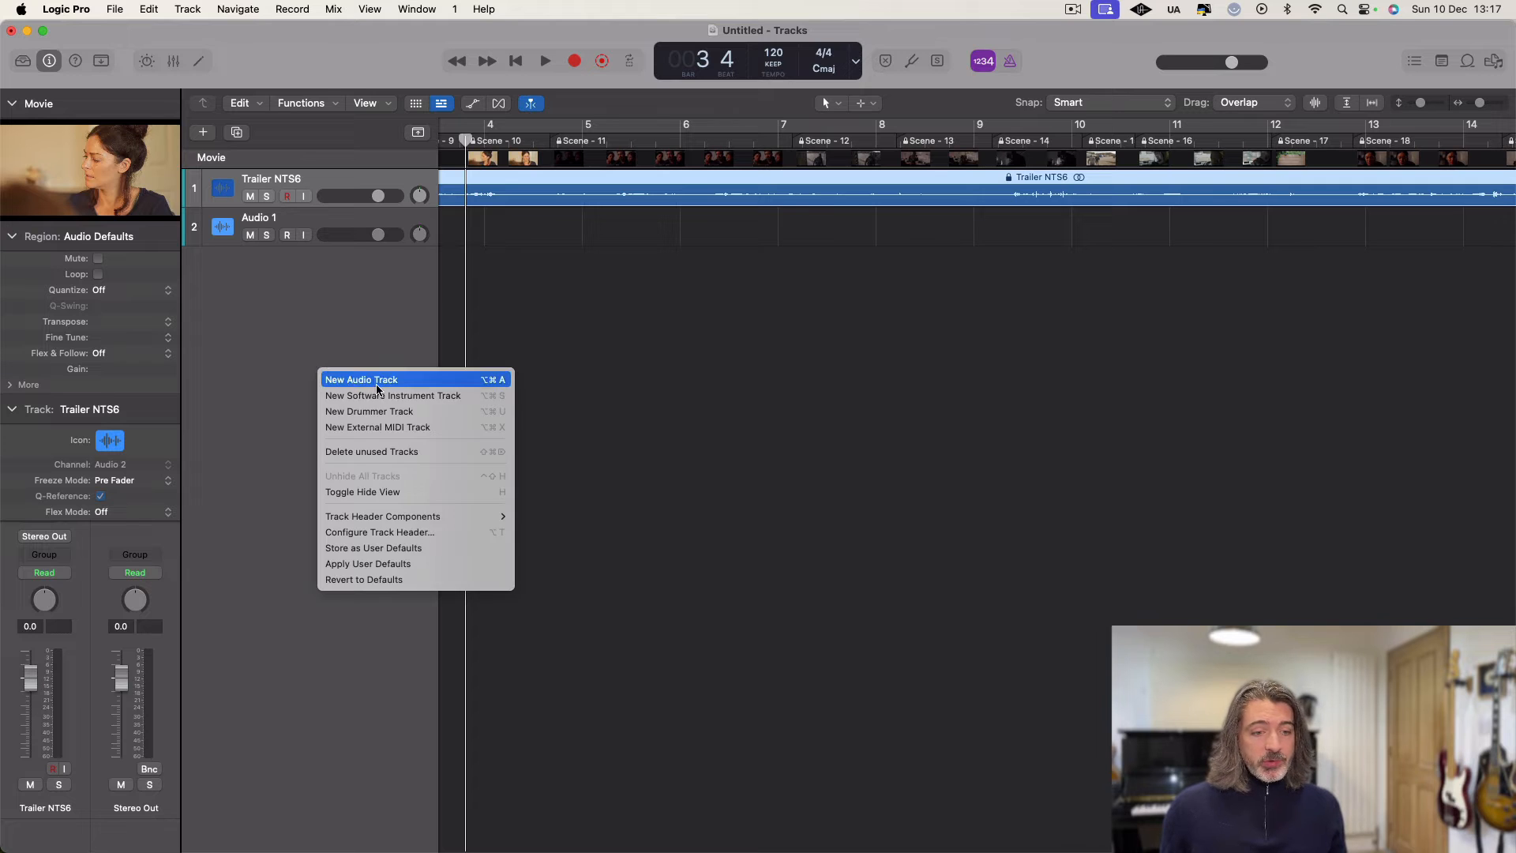
click(395, 401)
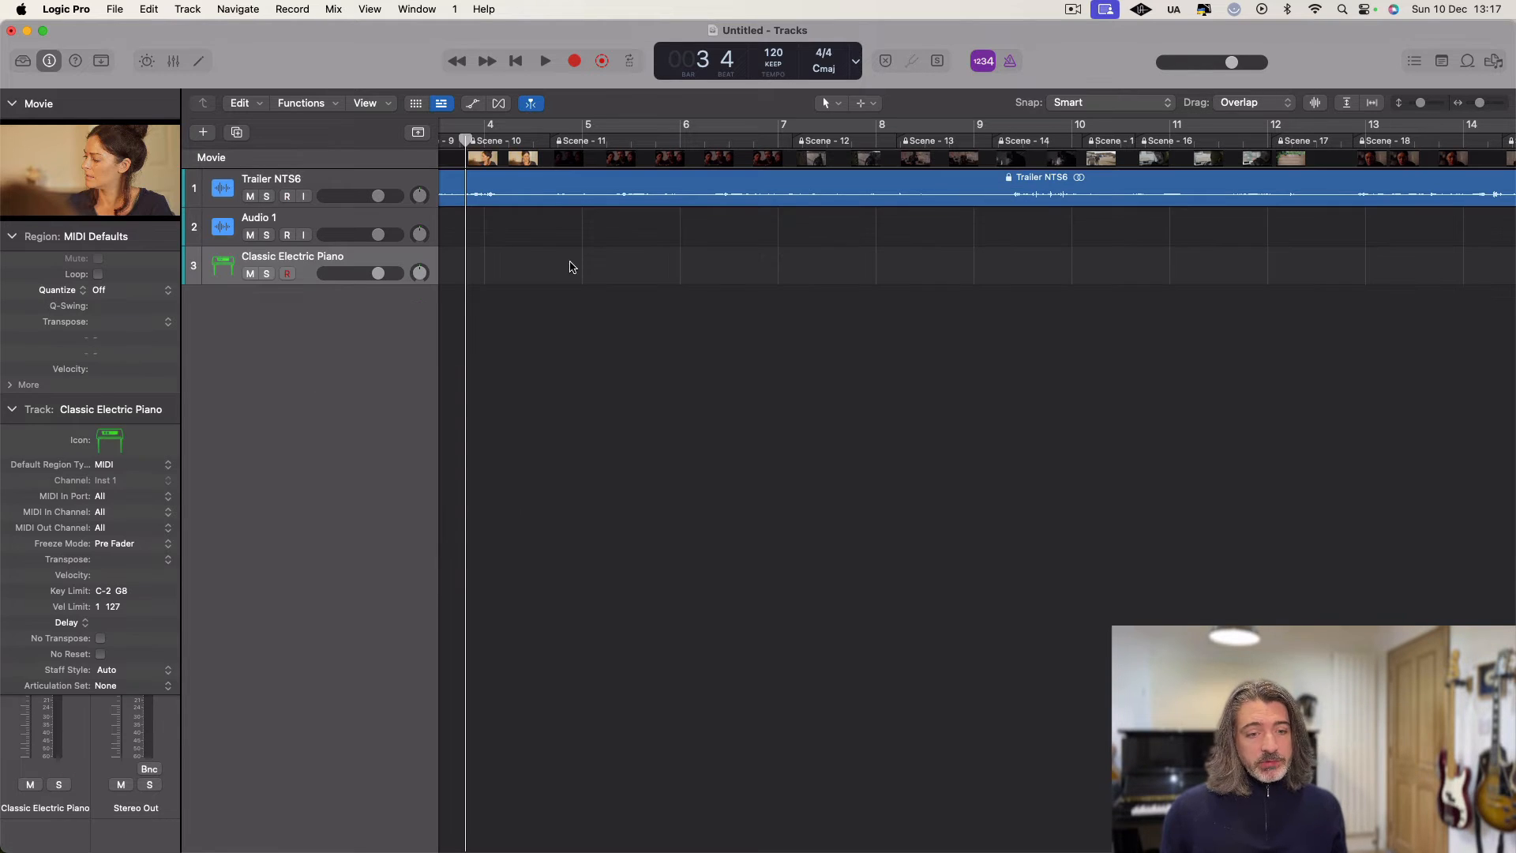
Step: Assign the Pencil Tool as the secondary tool and create an empty MIDI region in bar 1 of the Classic Electric Piano track
scroll(526, 281, left, 5)
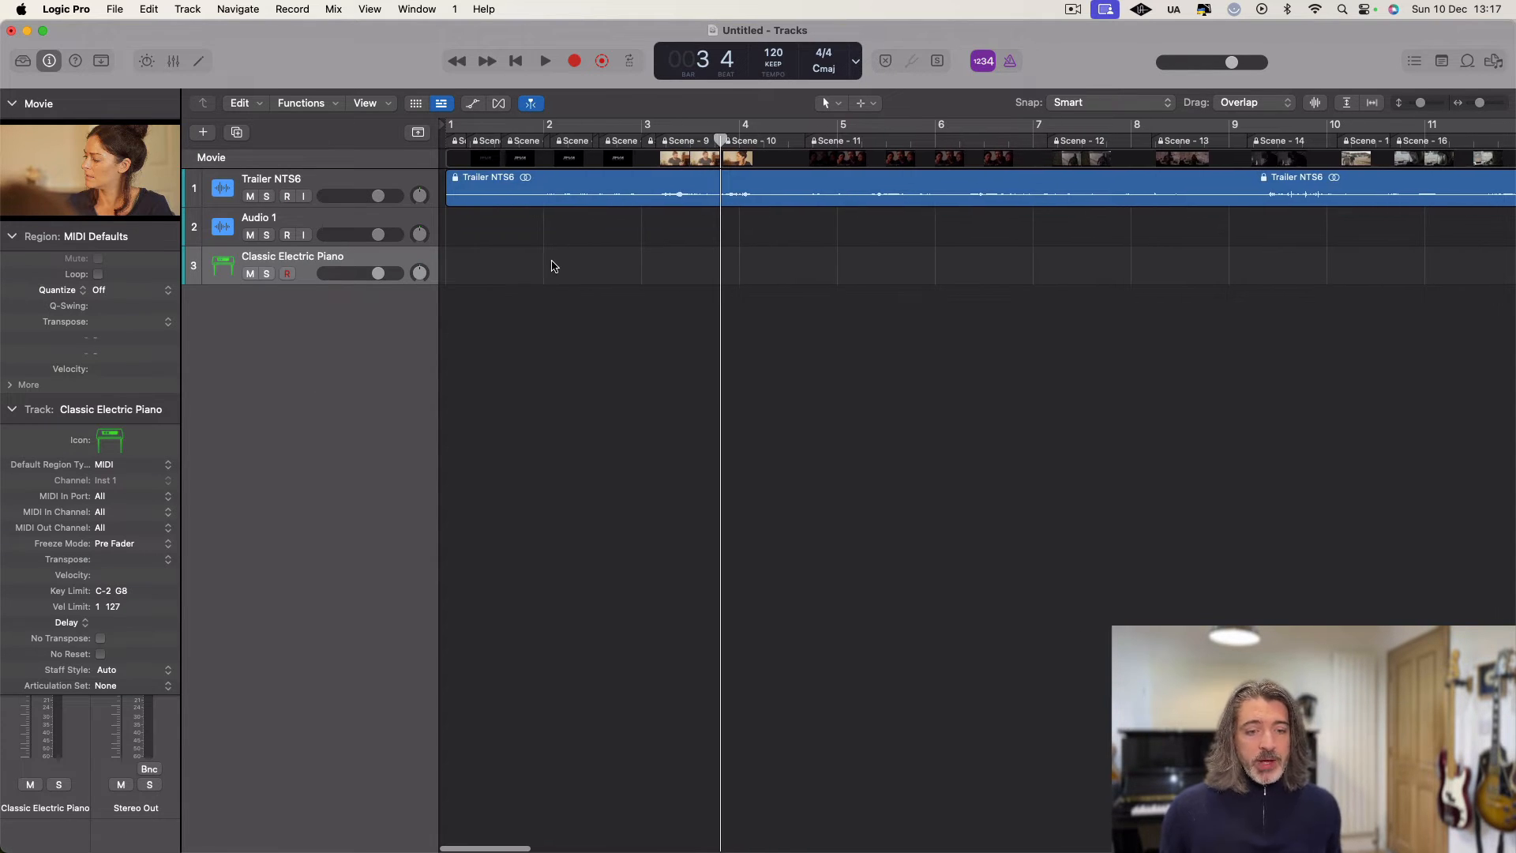
click(872, 101)
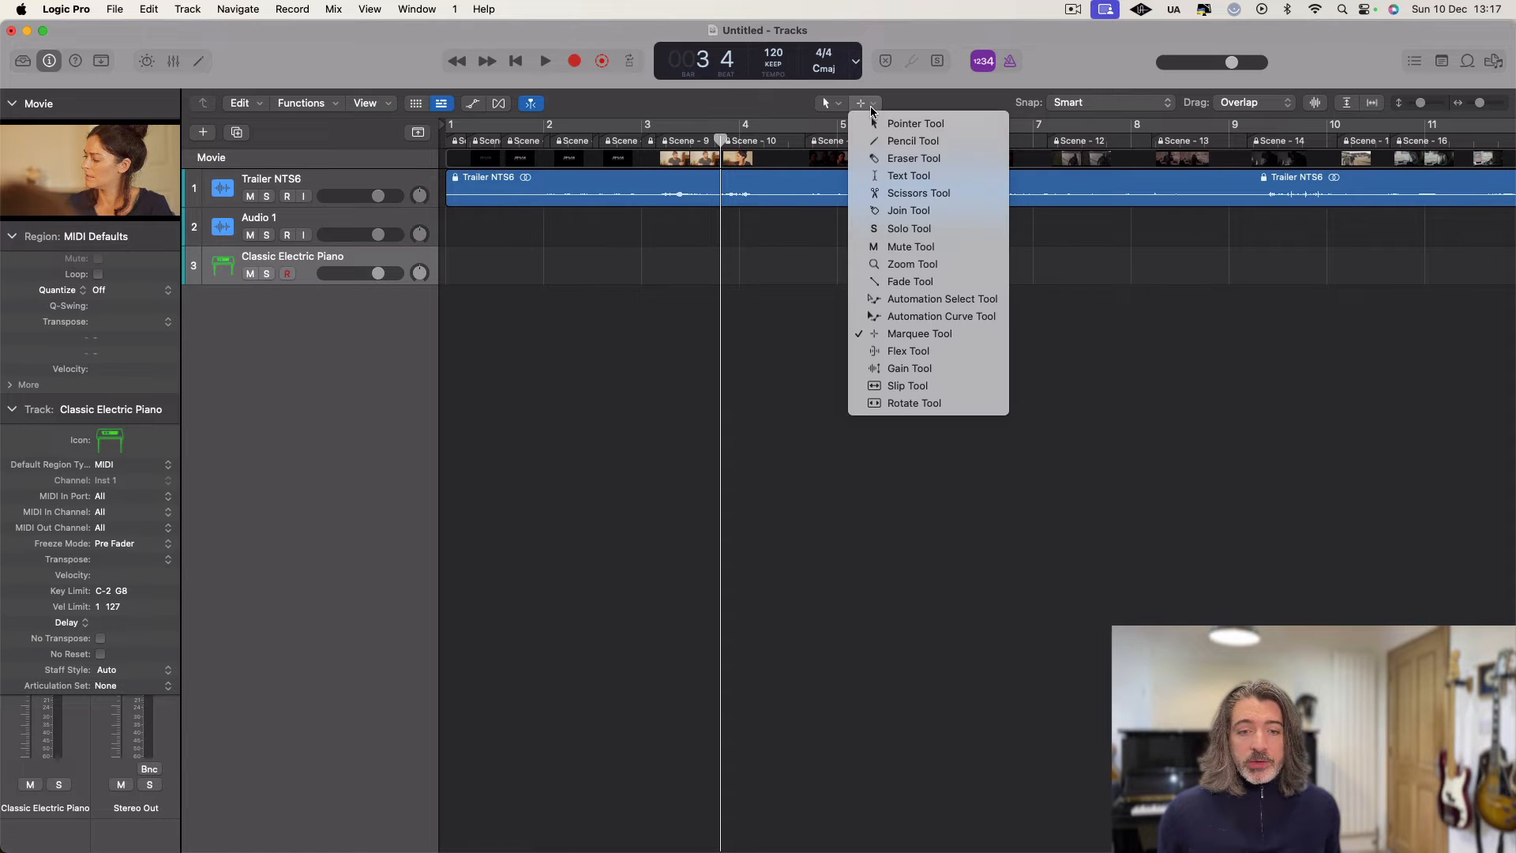
click(878, 139)
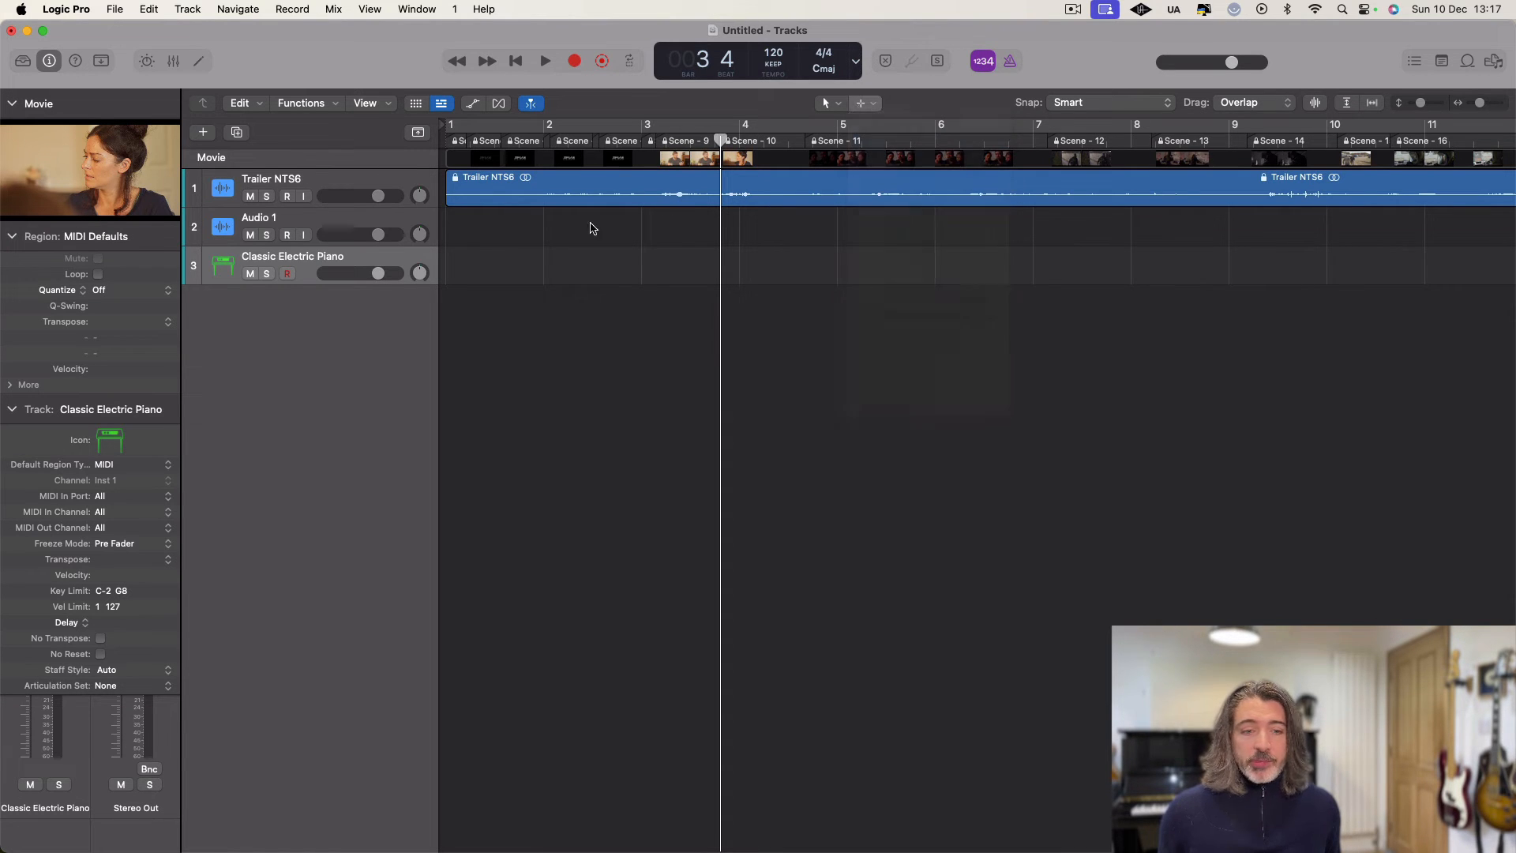
click(493, 269)
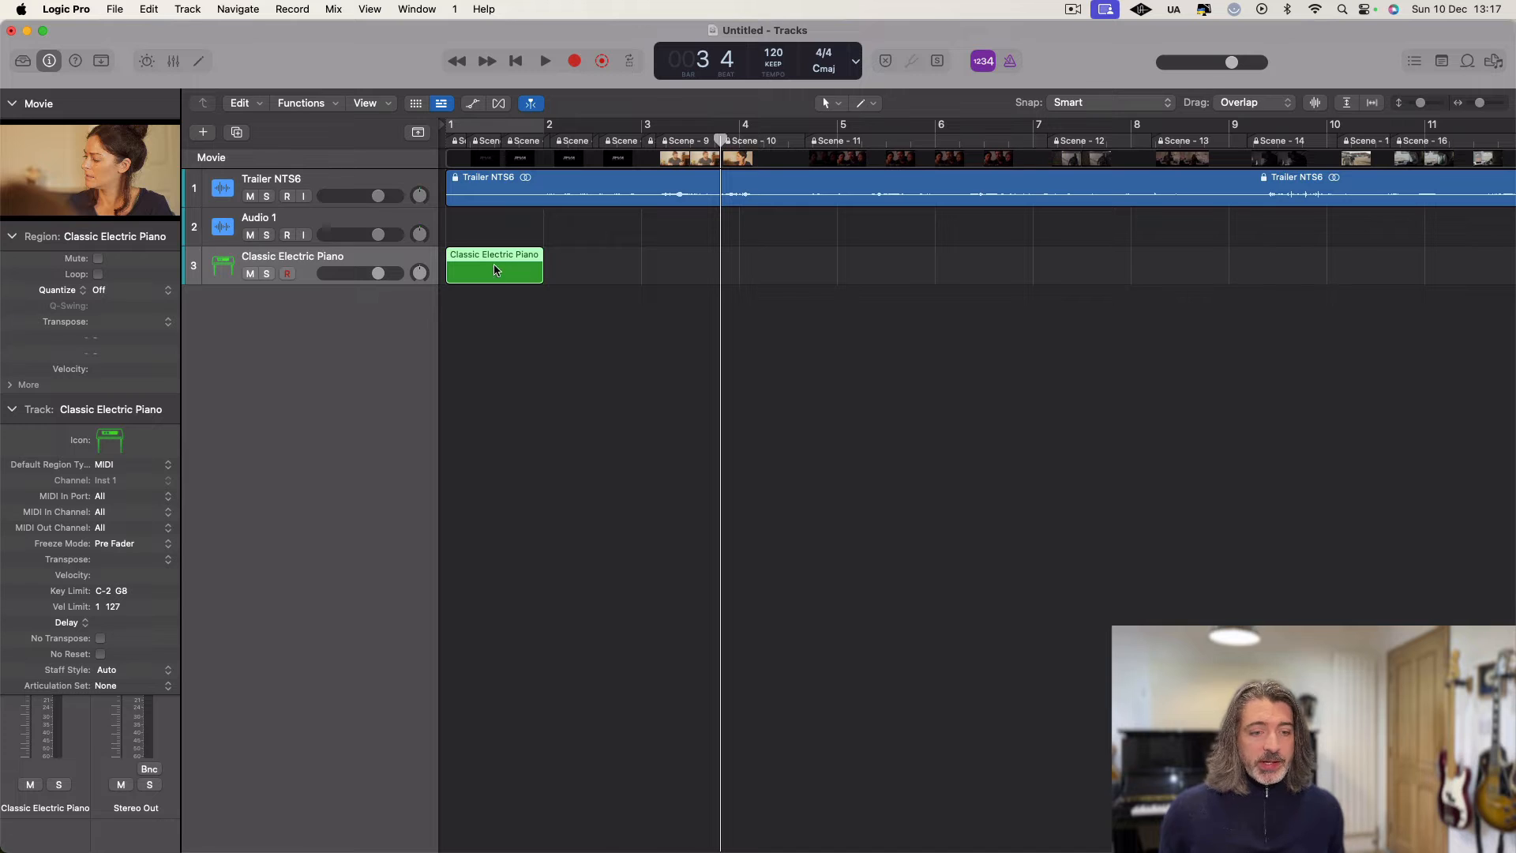
Step: Draw a D3 note at the start of the MIDI region in the Piano Roll and lengthen it across most of the bar
key(e)
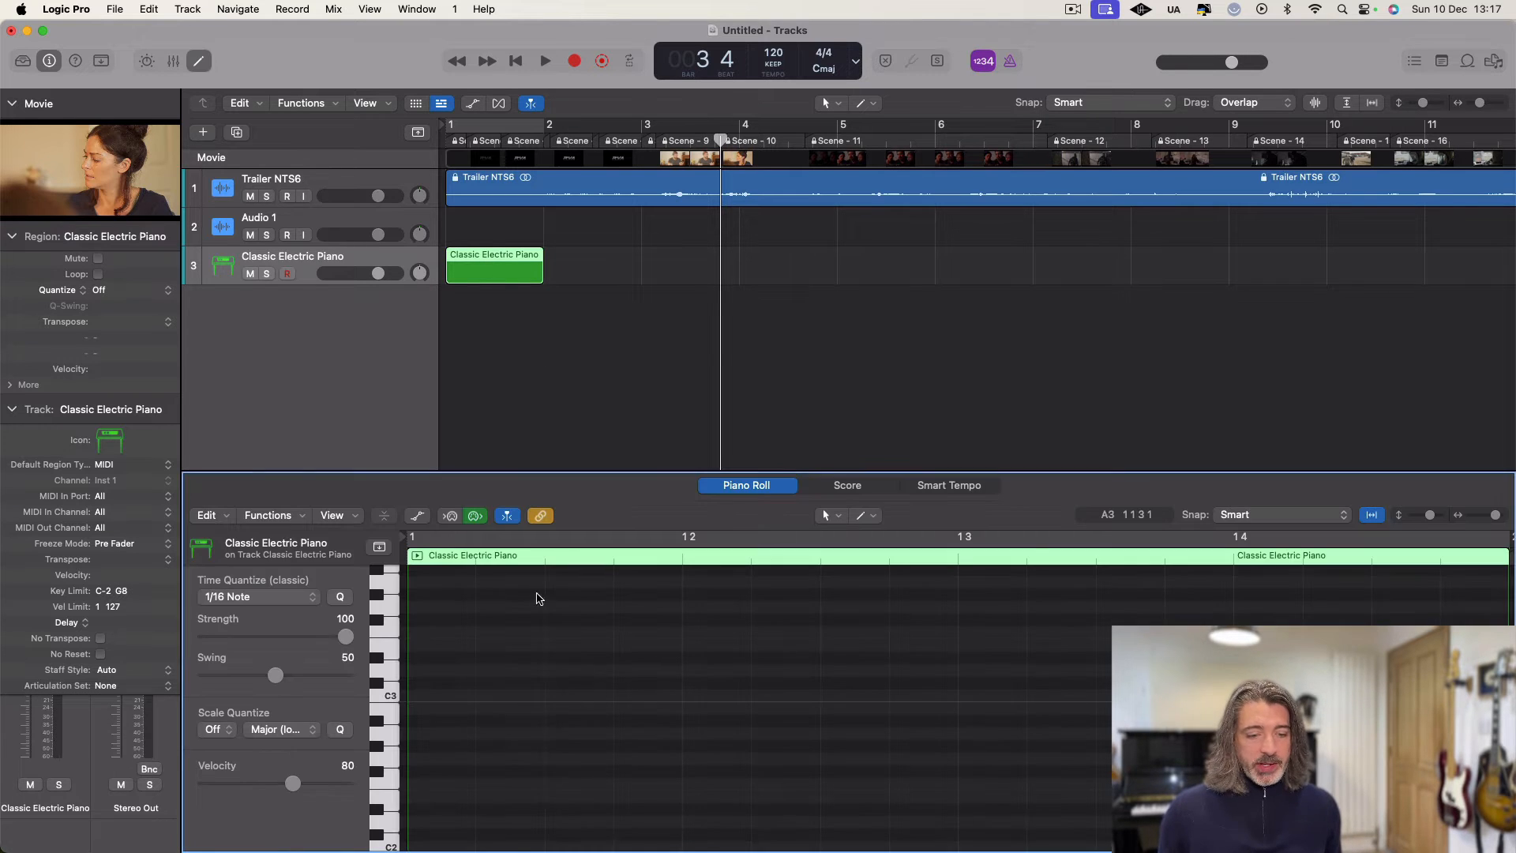
click(429, 670)
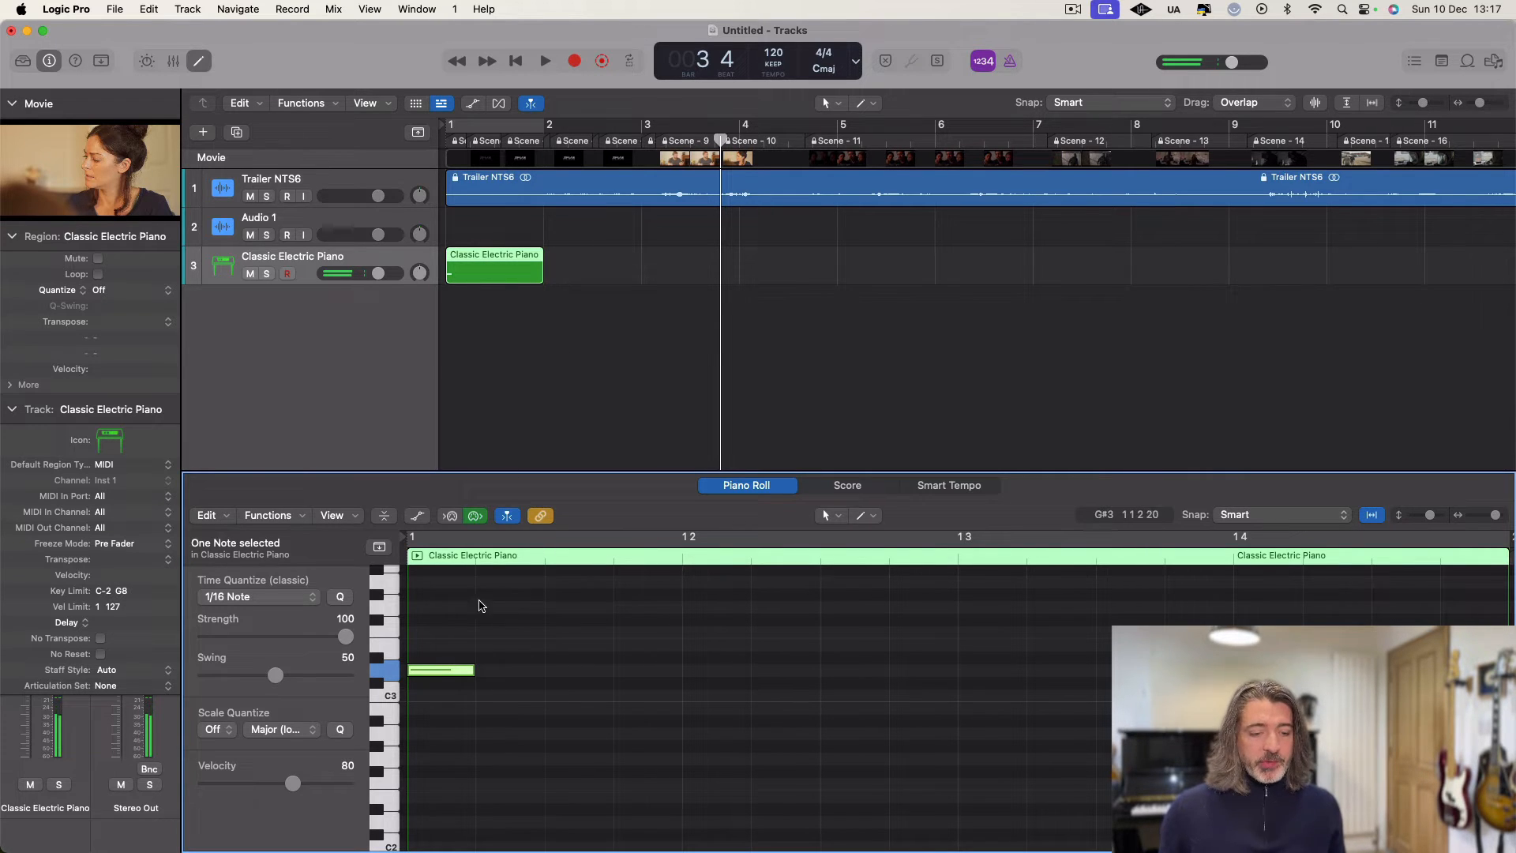
drag(473, 669, 1114, 670)
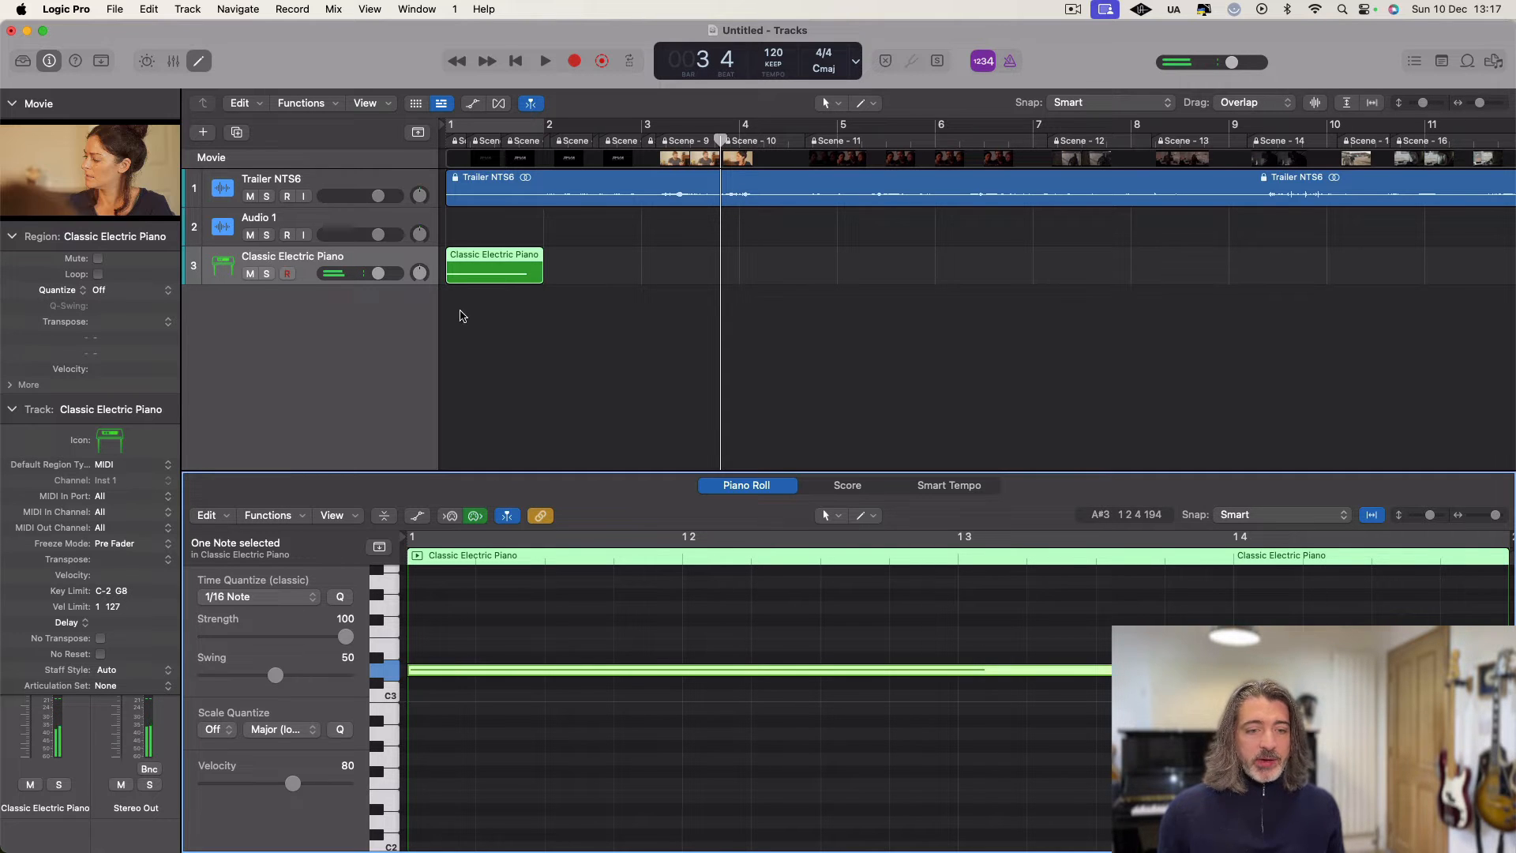
Step: Close the Piano Roll and extend the Classic Electric Piano region to just past the end of the trailer audio
key(super+Left)
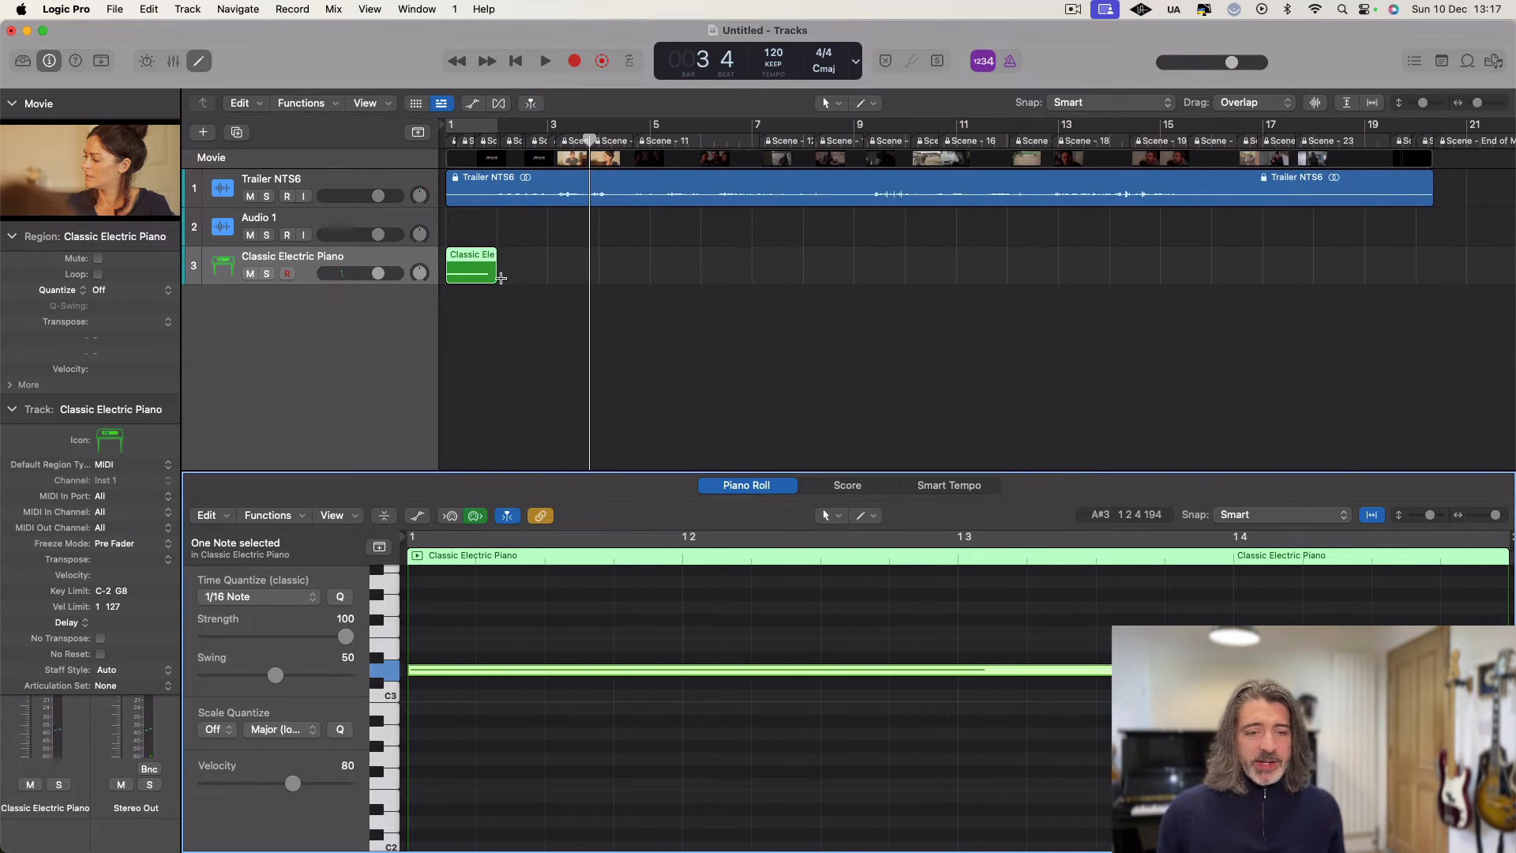
key(e)
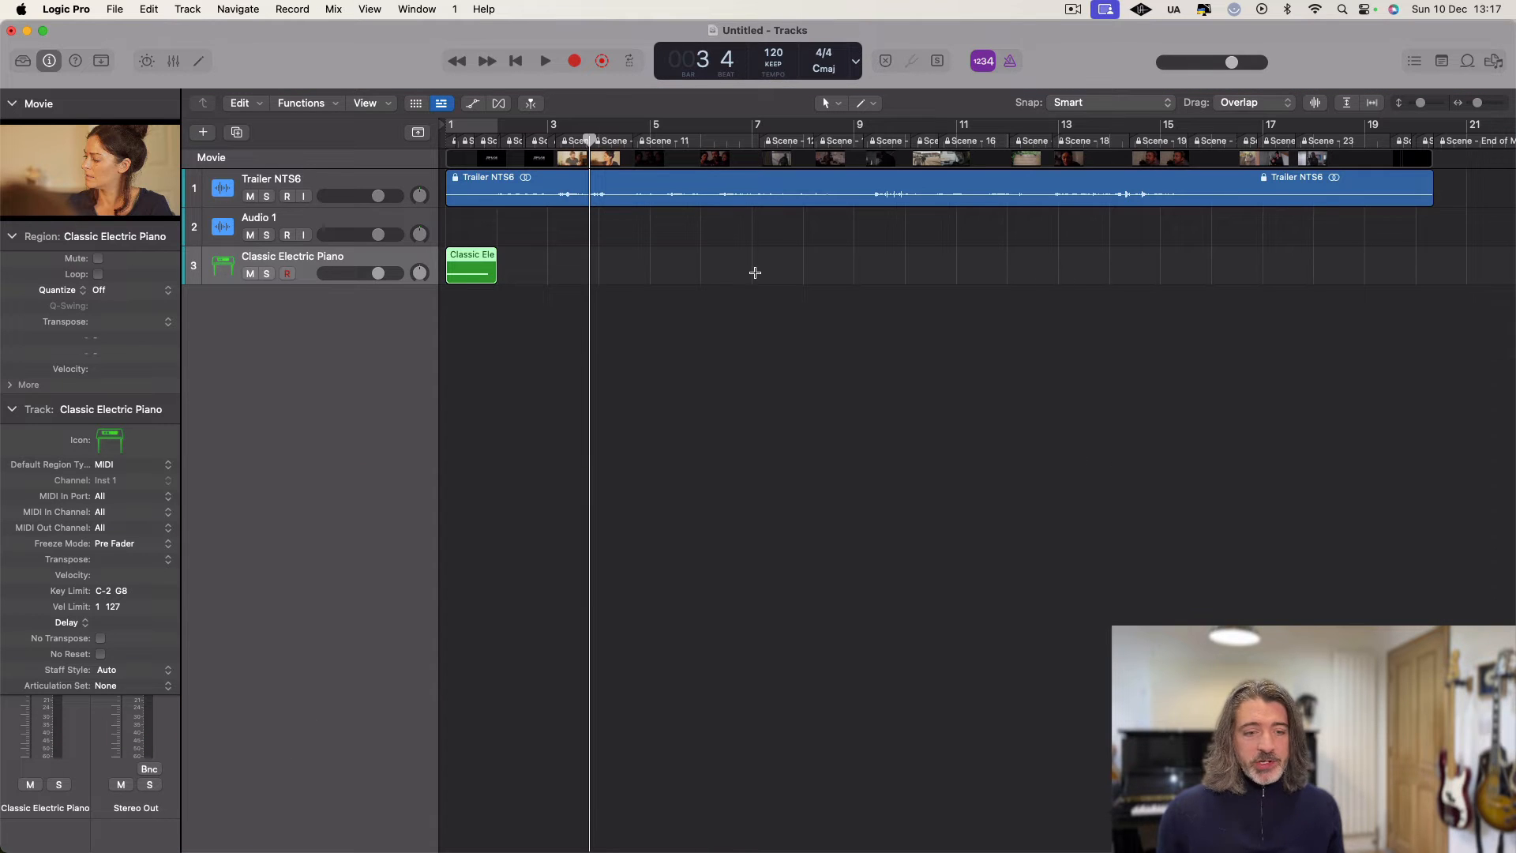
drag(491, 278, 1438, 305)
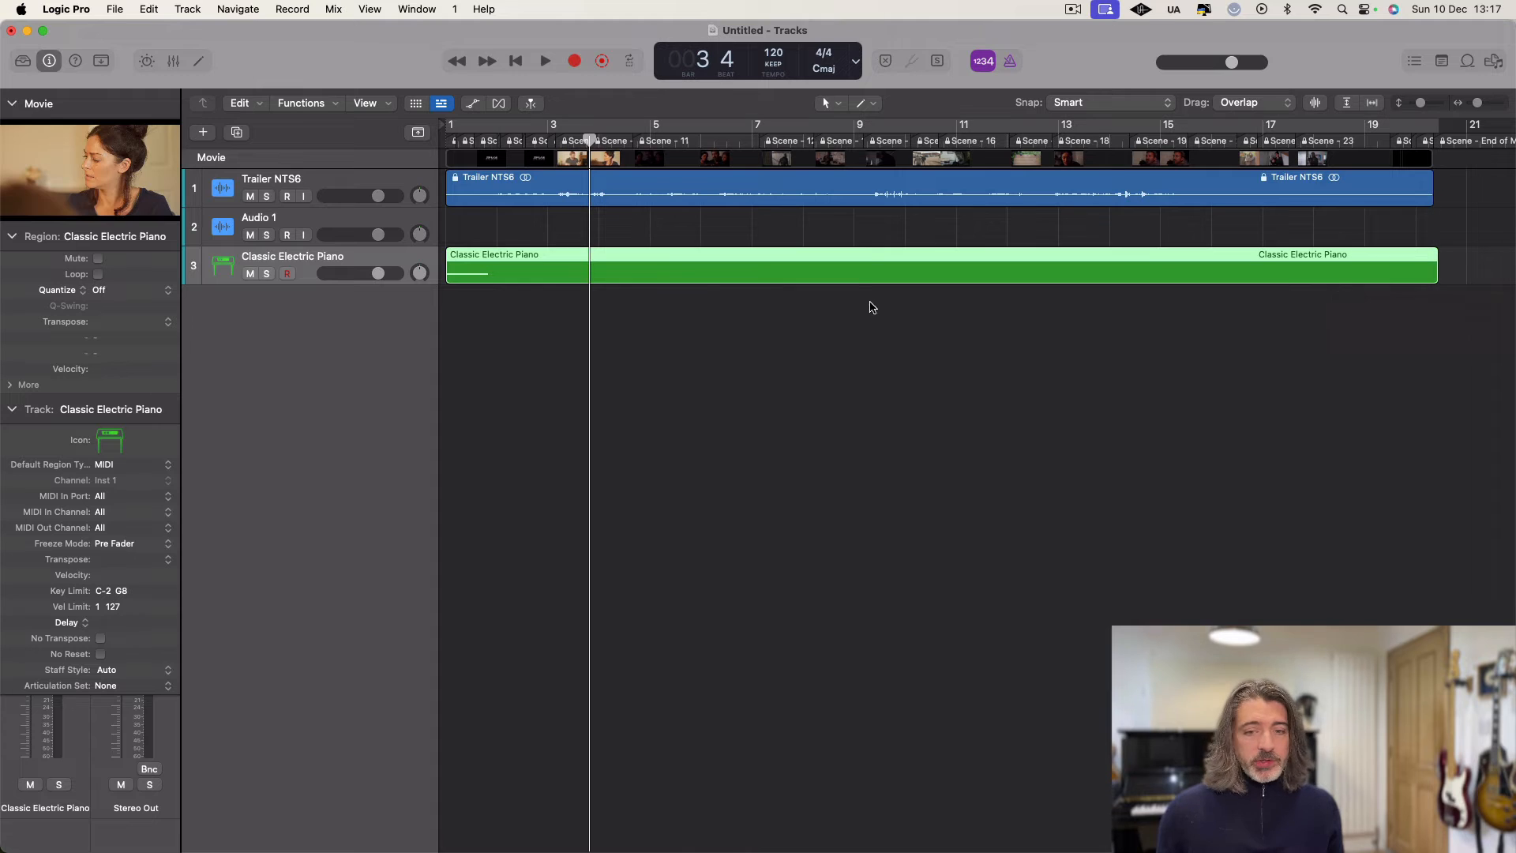
Step: Lengthen the D3 note in the Piano Roll so that it fills the extended region to about bar 20
key(e)
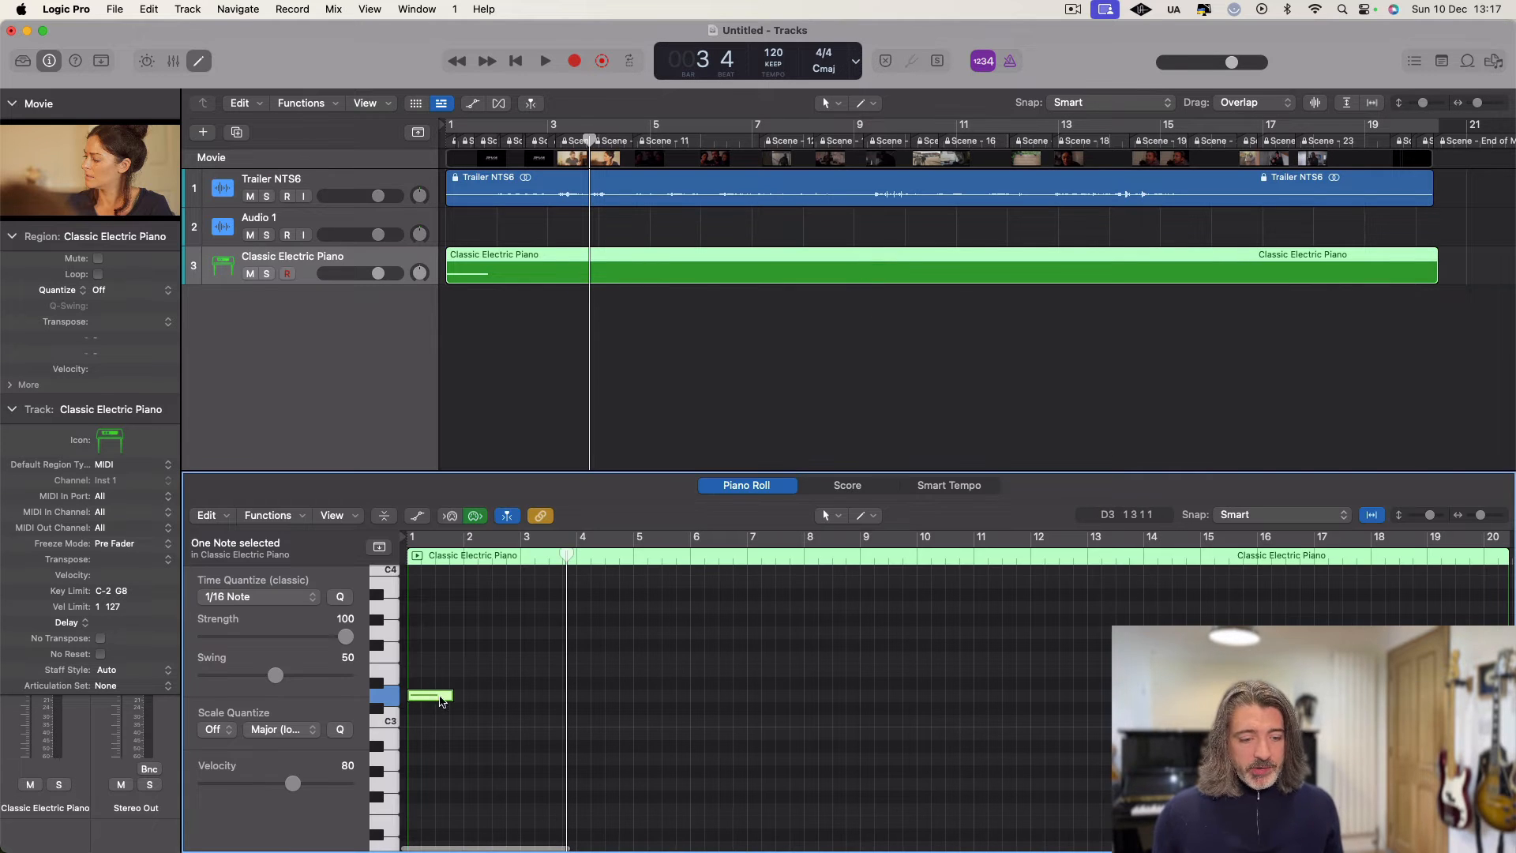
drag(454, 696, 1427, 696)
click(953, 342)
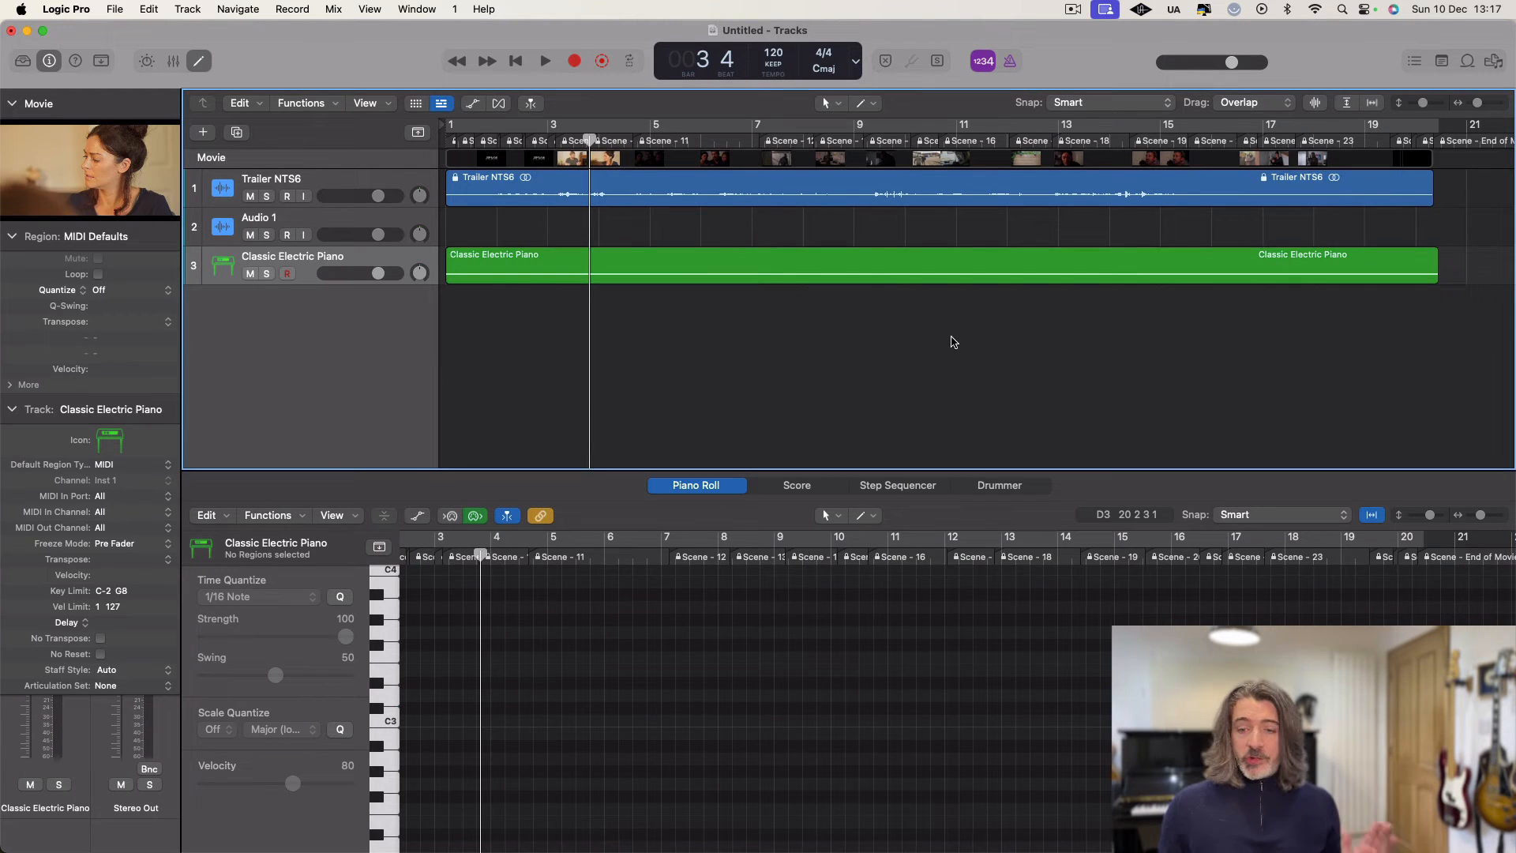
Step: Export the Classic Electric Piano region as a MIDI file named Film Marker File to the iCloud Desktop
click(791, 265)
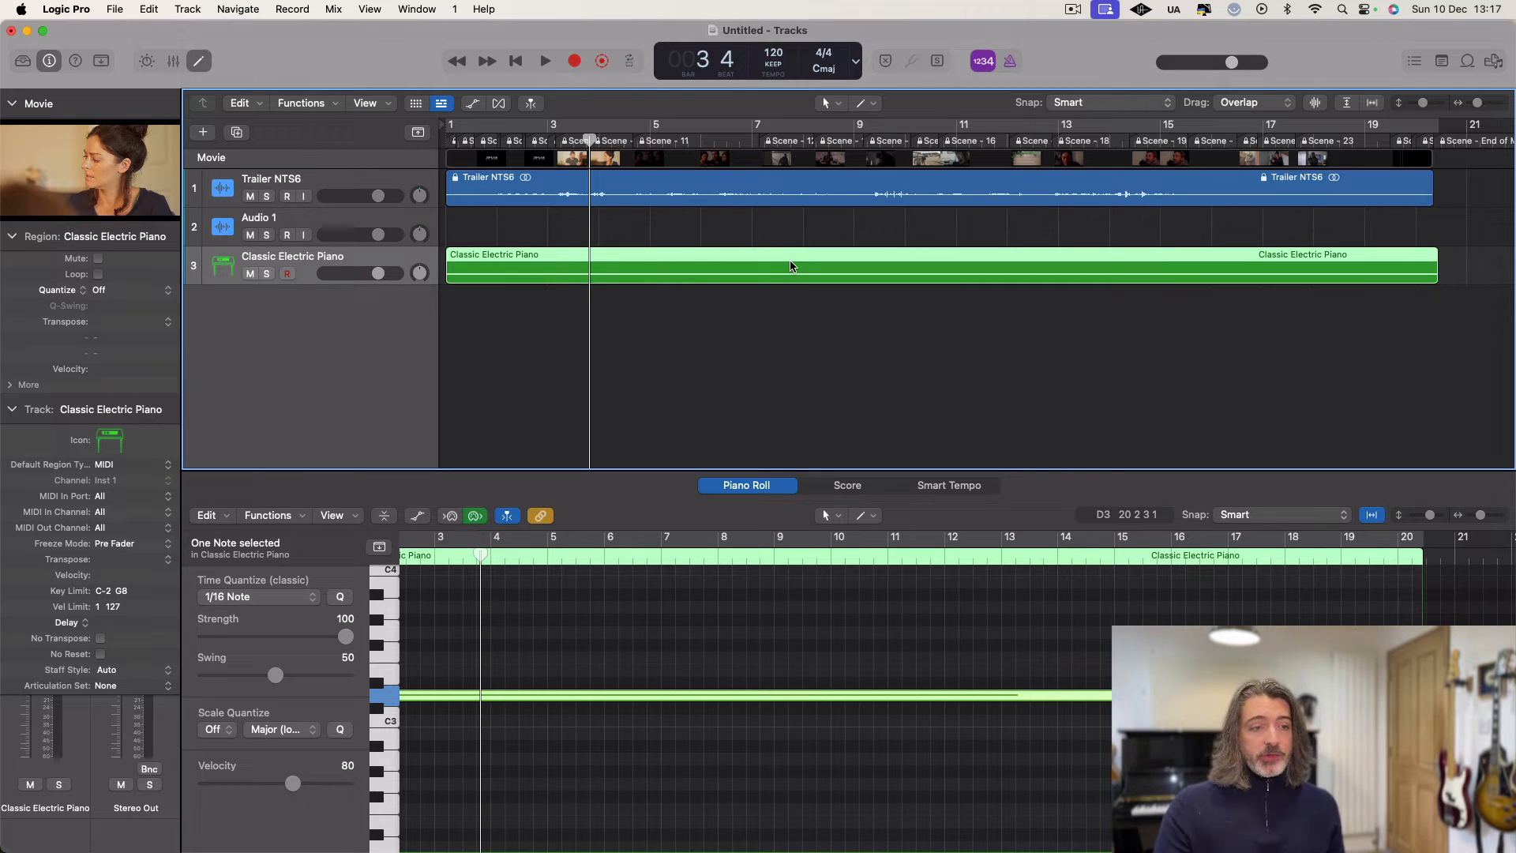
right_click(792, 266)
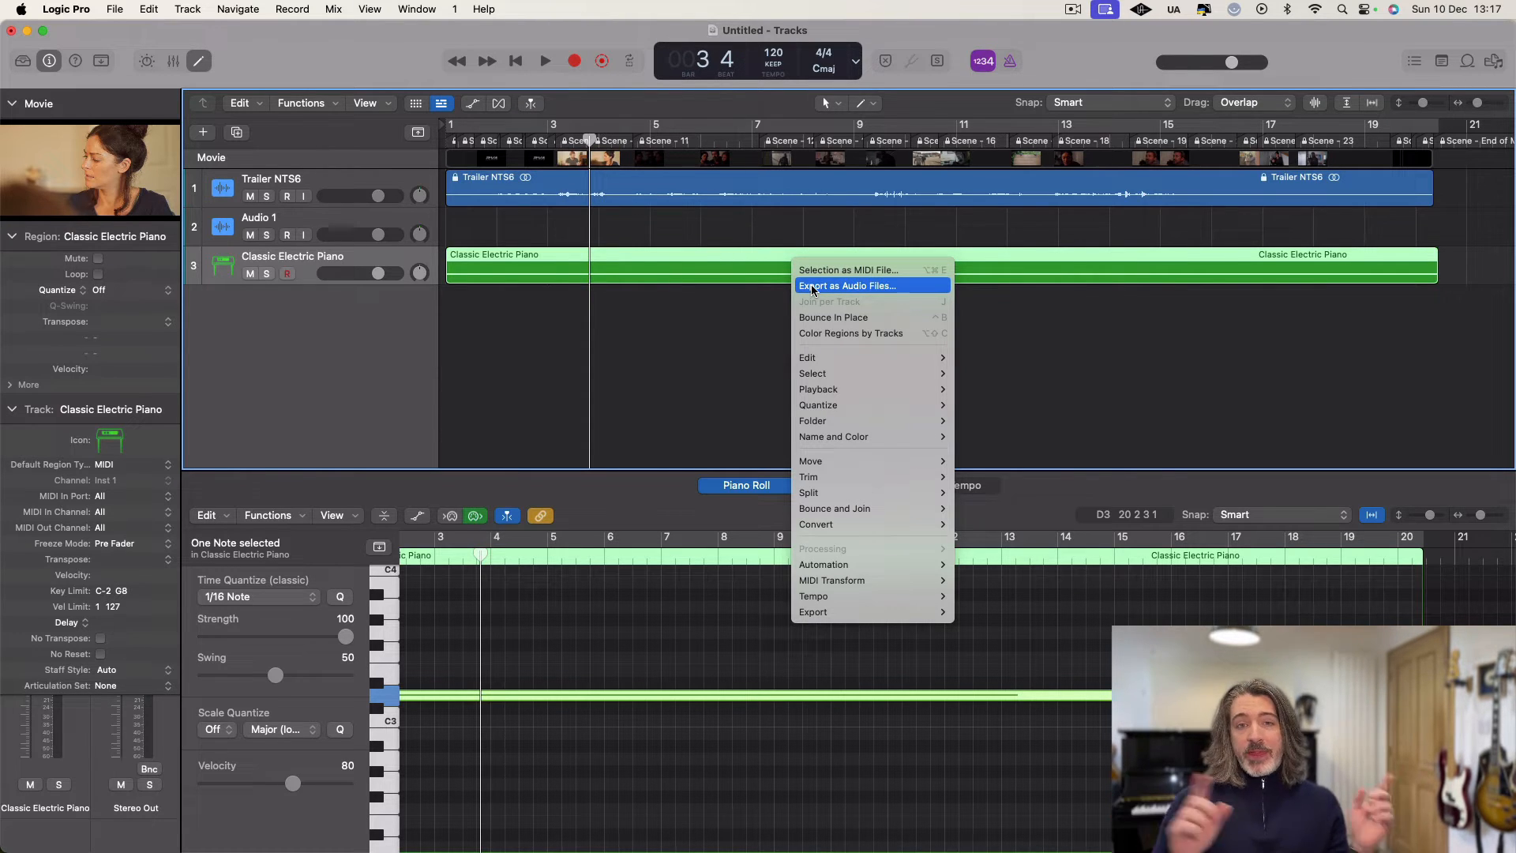
click(869, 273)
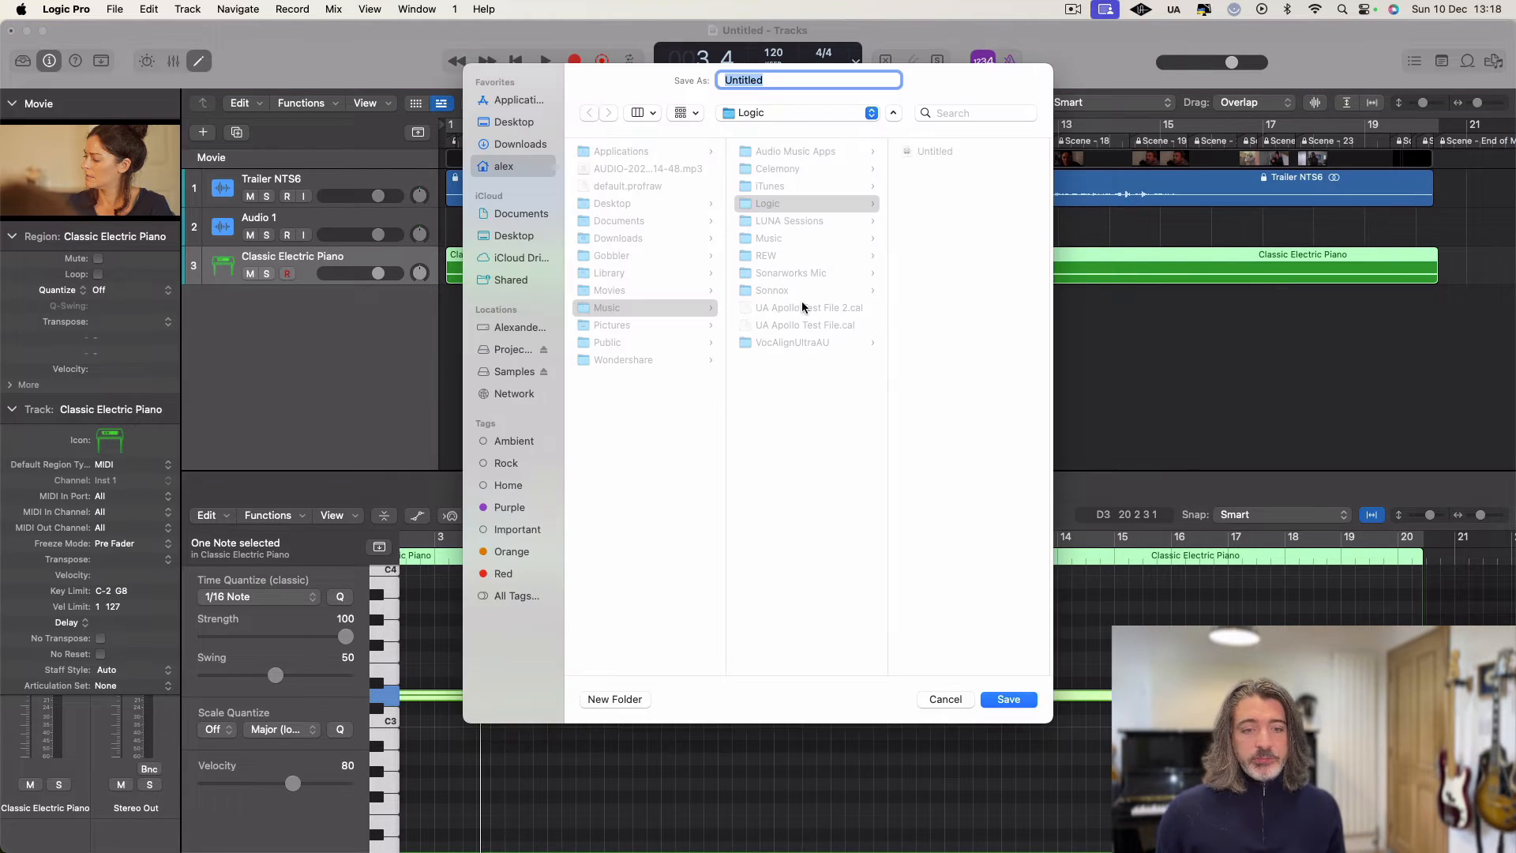
click(515, 236)
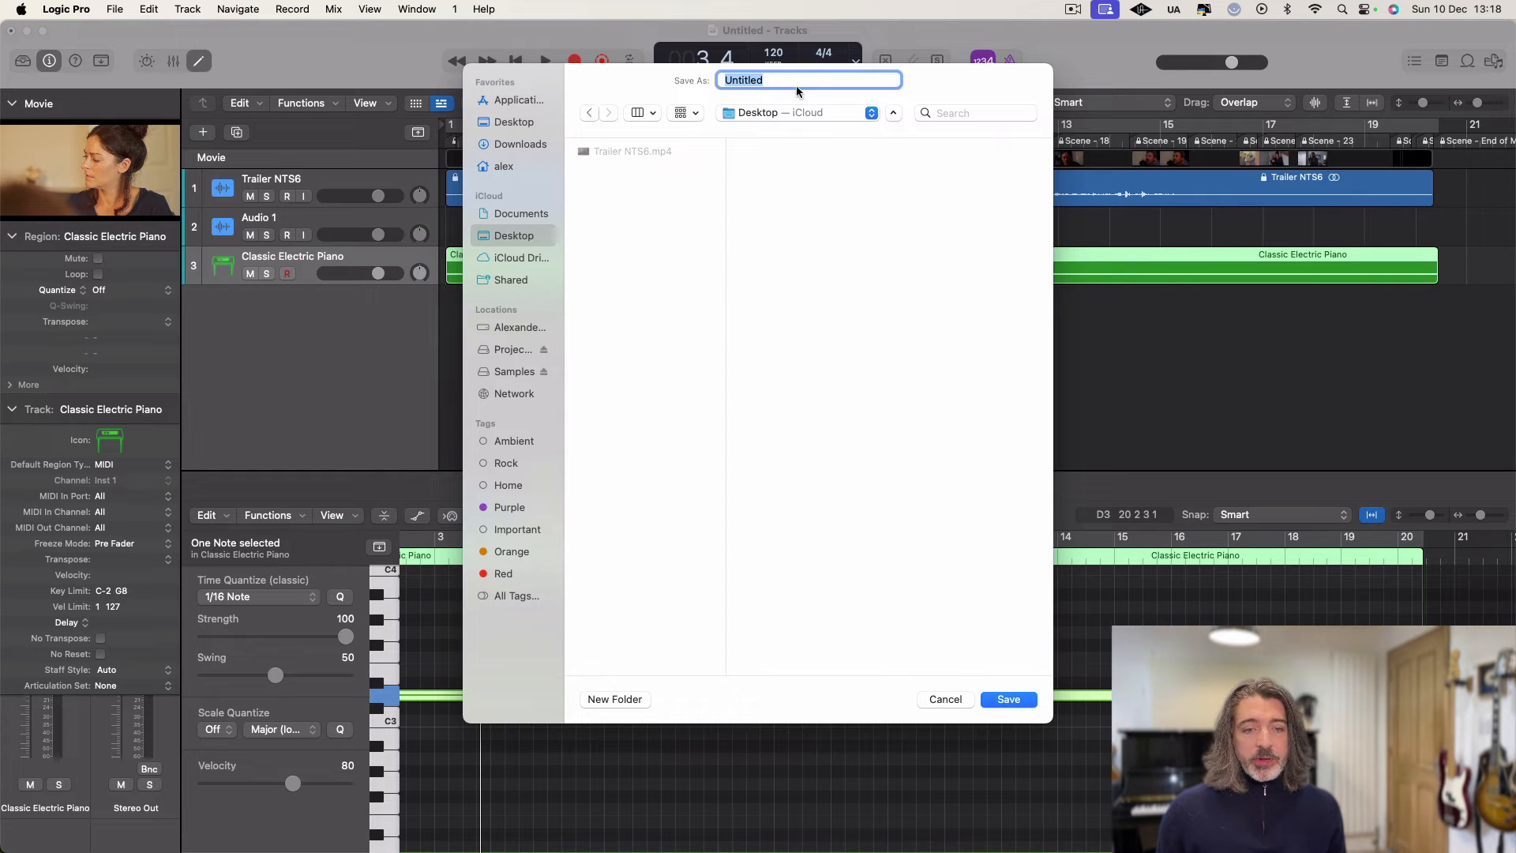
text(Film Marker File)
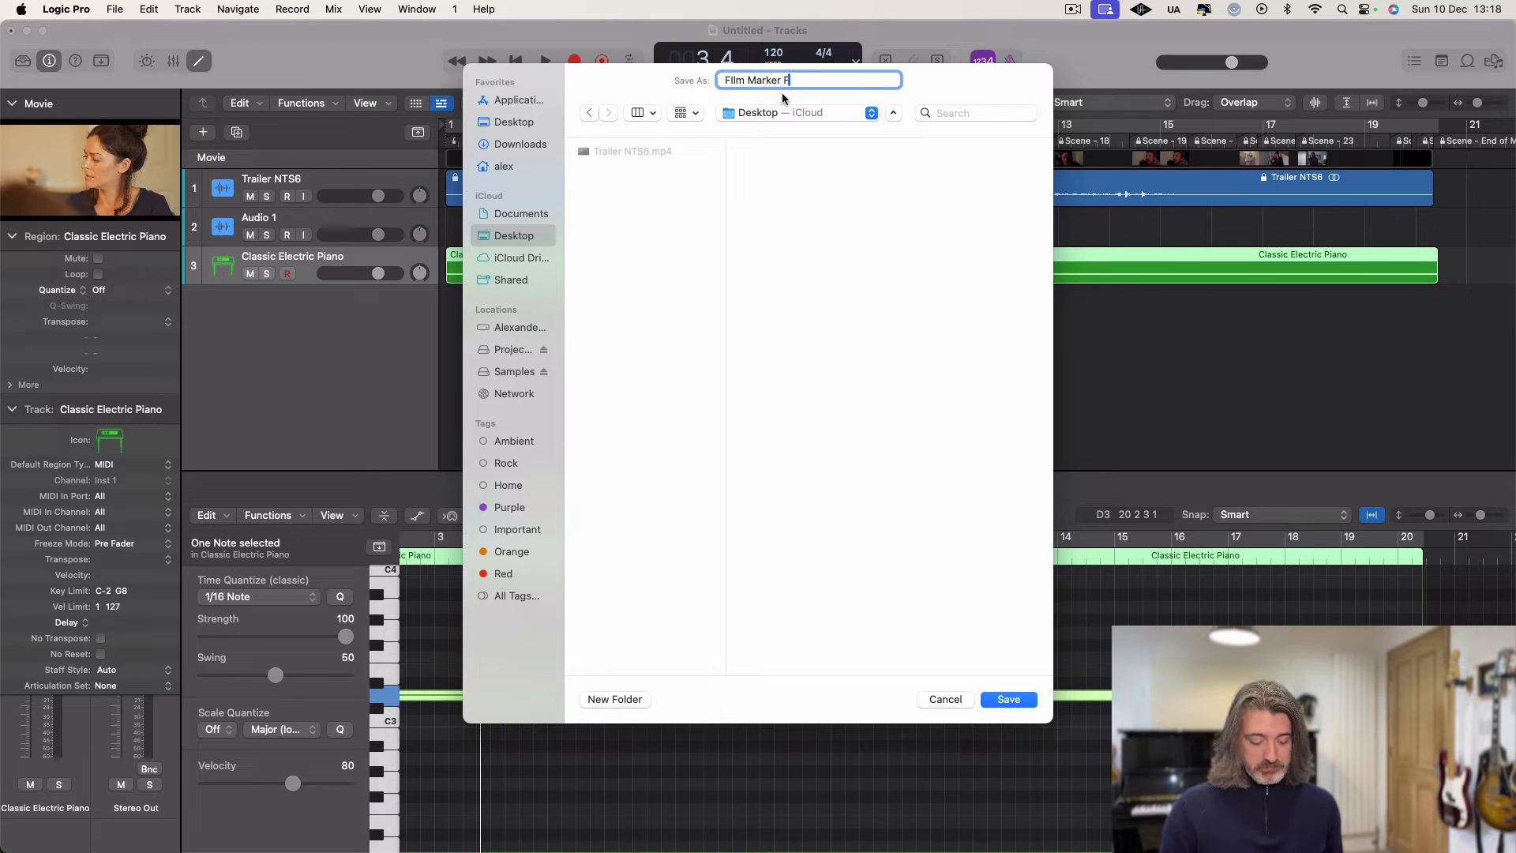
click(1009, 699)
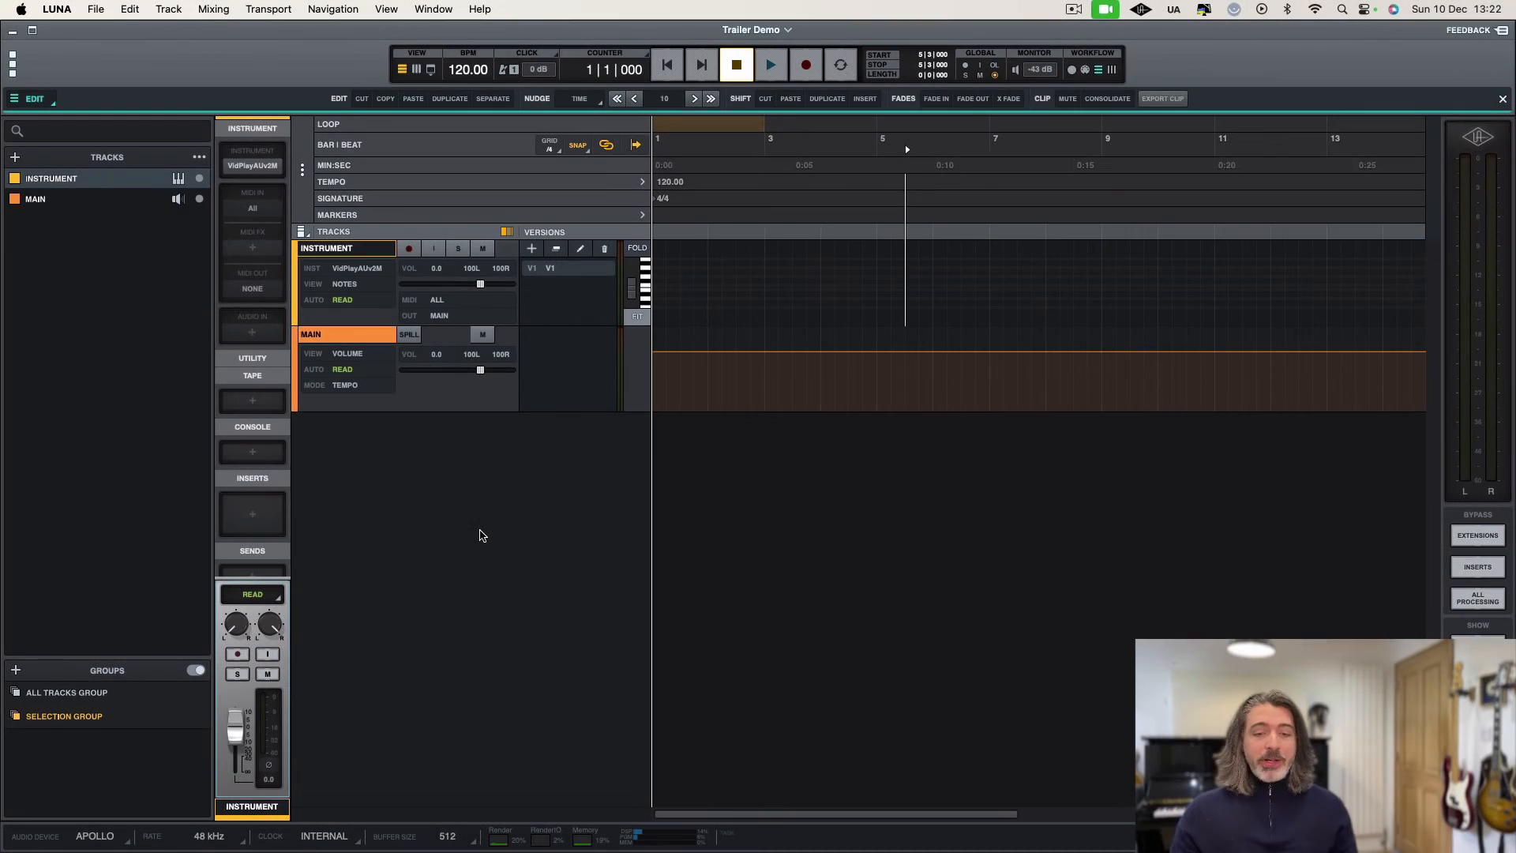
Step: In LUNA's Trailer Demo session, import the exported Film Marker File from the Desktop, using its tempo map
key(ctrl+Right)
mouse_move(1450, 115)
mouse_down()
mouse_move(1232, 278)
mouse_move(2, 387)
mouse_move(162, 273)
mouse_move(136, 265)
mouse_move(131, 189)
mouse_up()
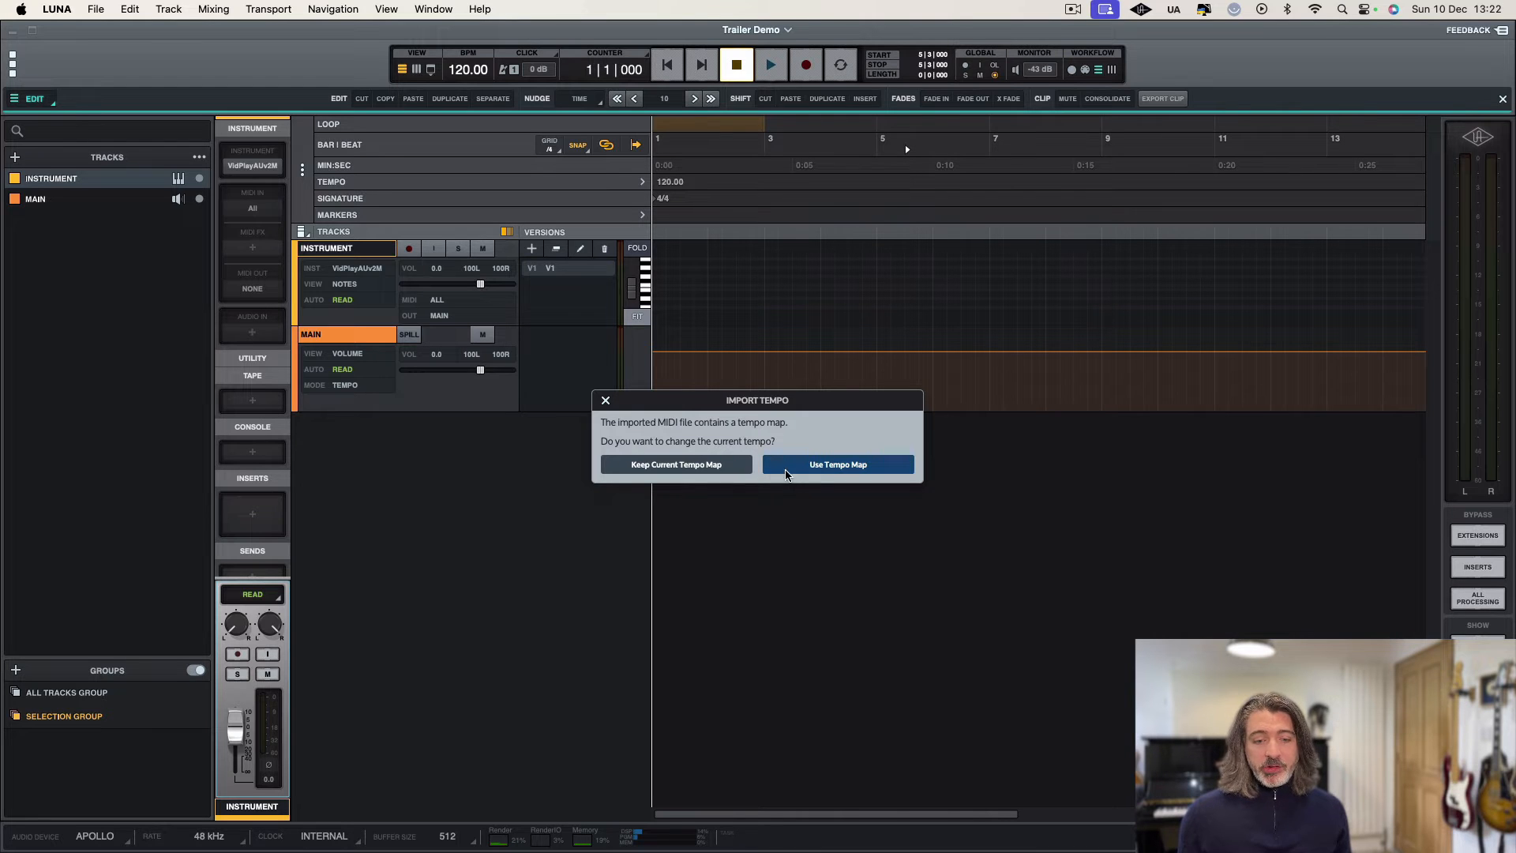
click(800, 471)
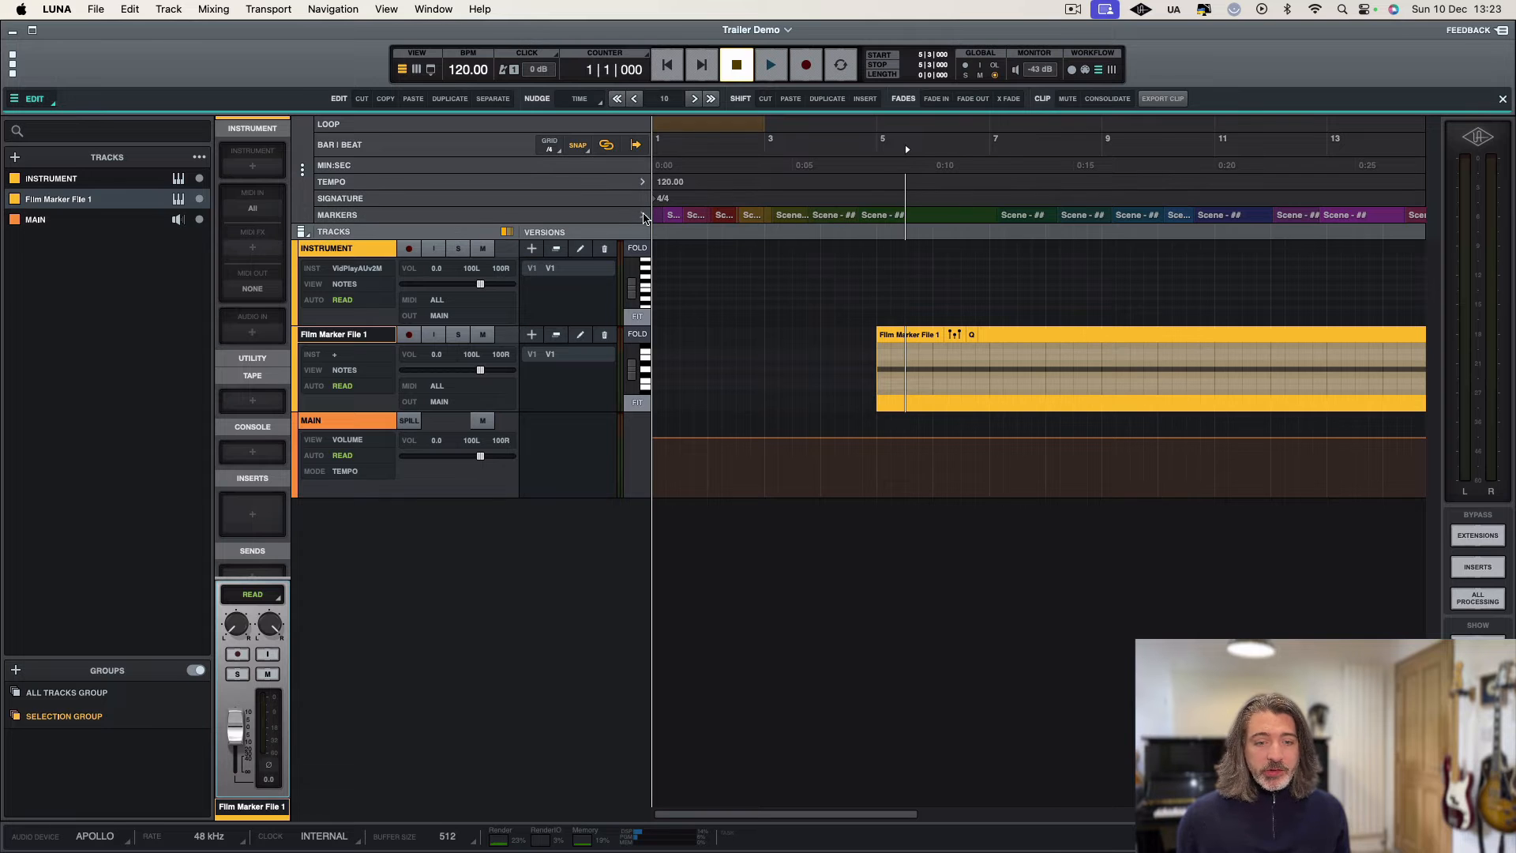
Step: Expand the markers lane and look through the imported scene markers from the start to the end of the movie
click(642, 215)
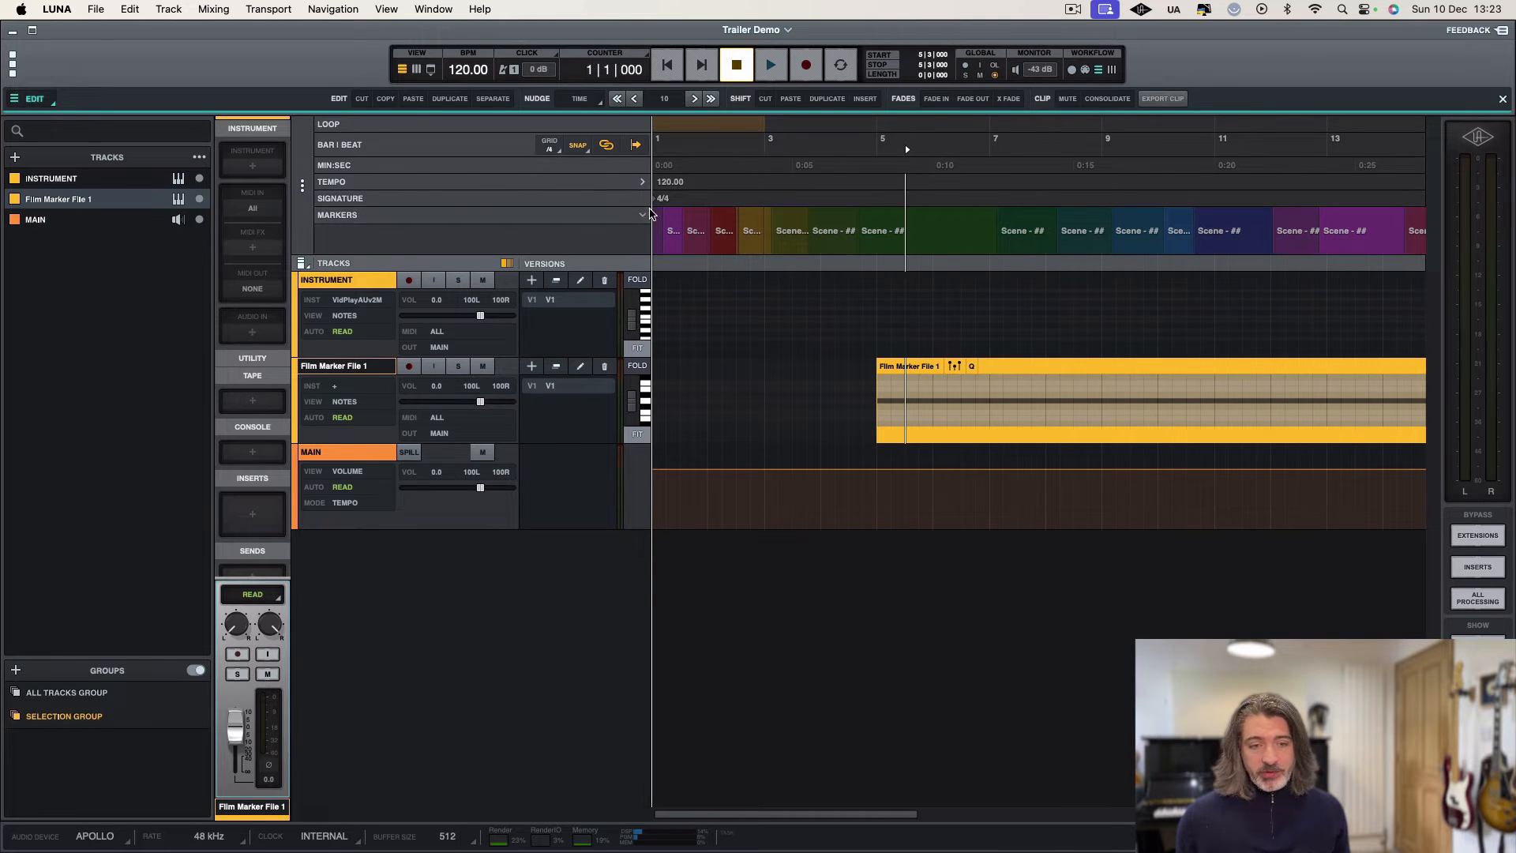
scroll(844, 245, right, 2)
scroll(844, 244, right, 10)
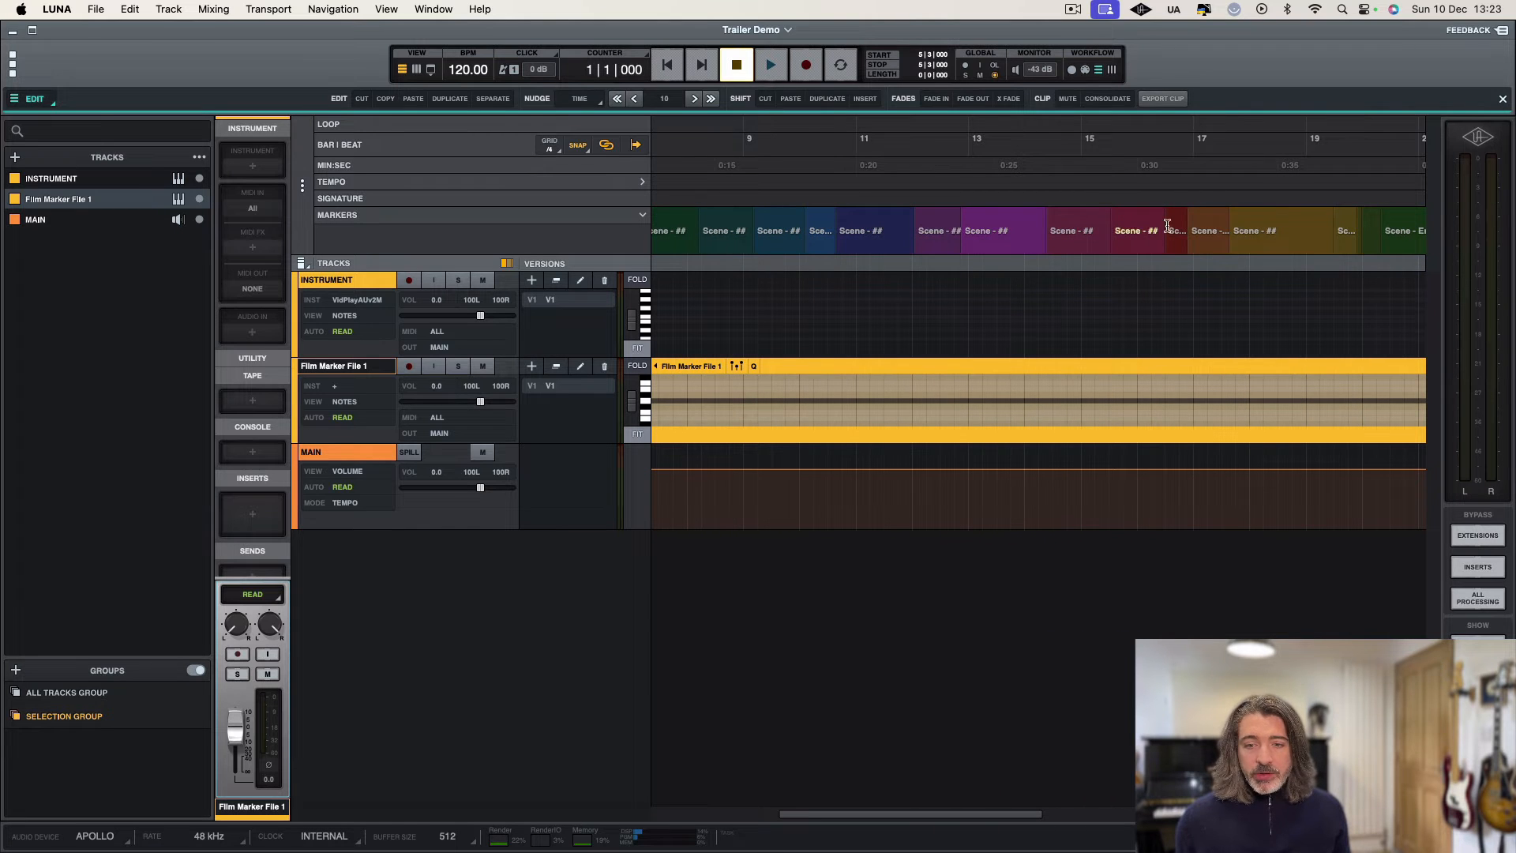
scroll(1229, 230, right, 10)
scroll(1231, 230, left, 20)
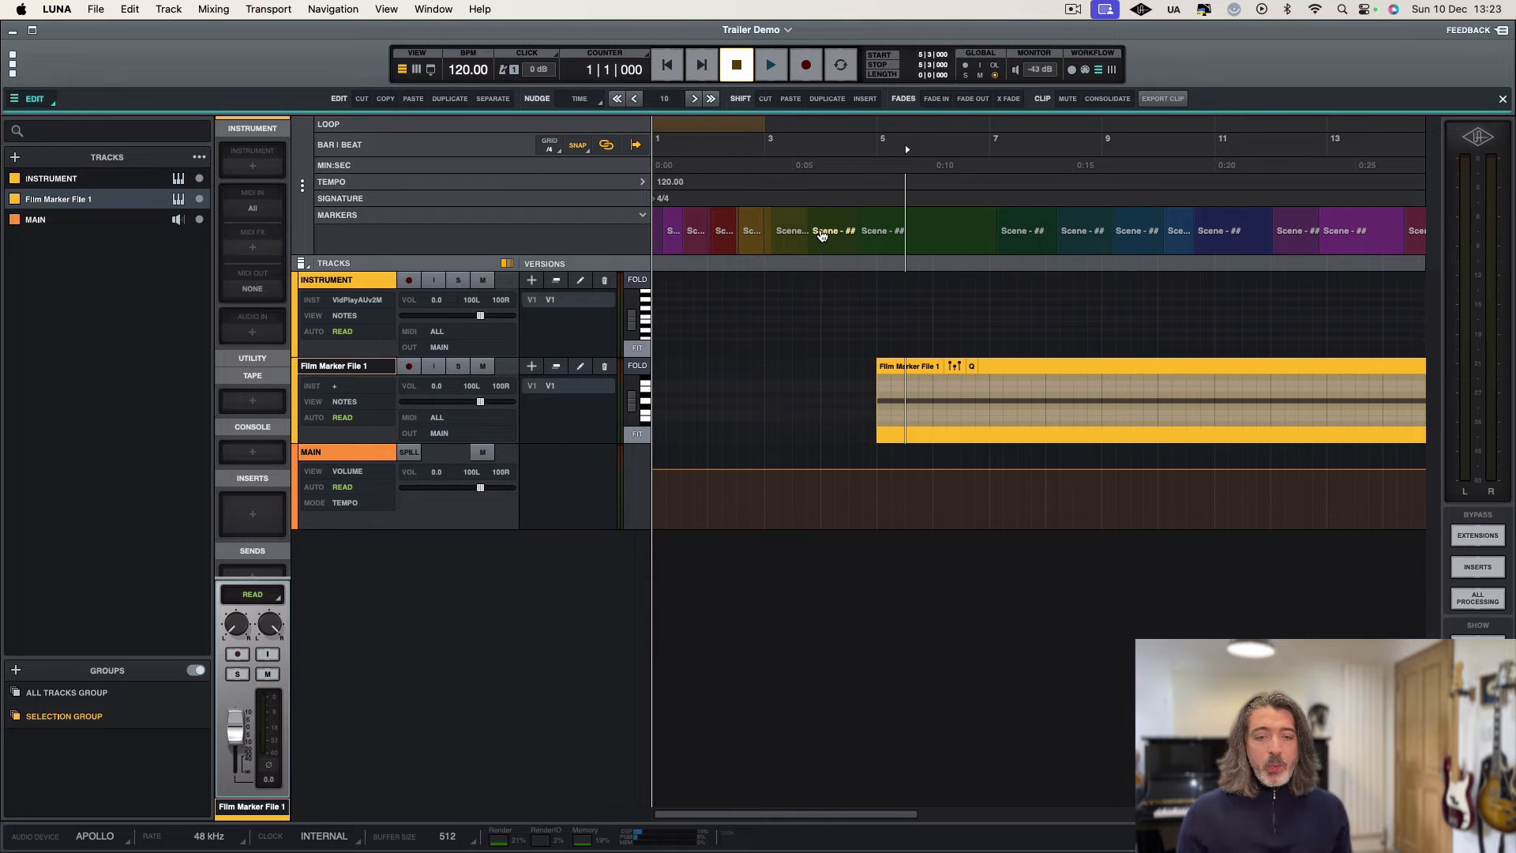
Step: Select the INSTRUMENT track and open its VidPlay plug-in window
click(345, 281)
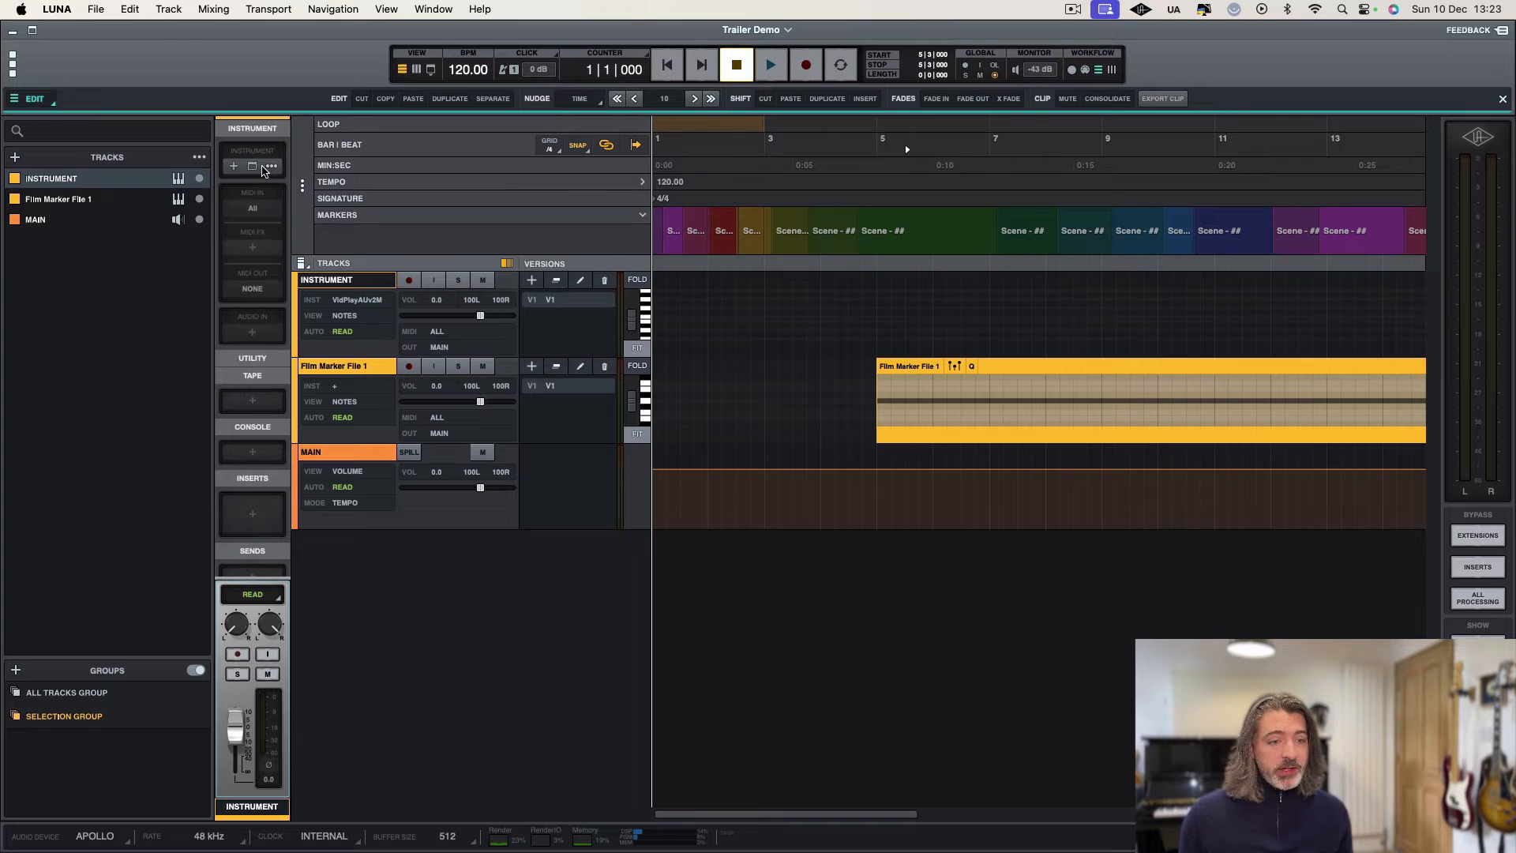
click(252, 166)
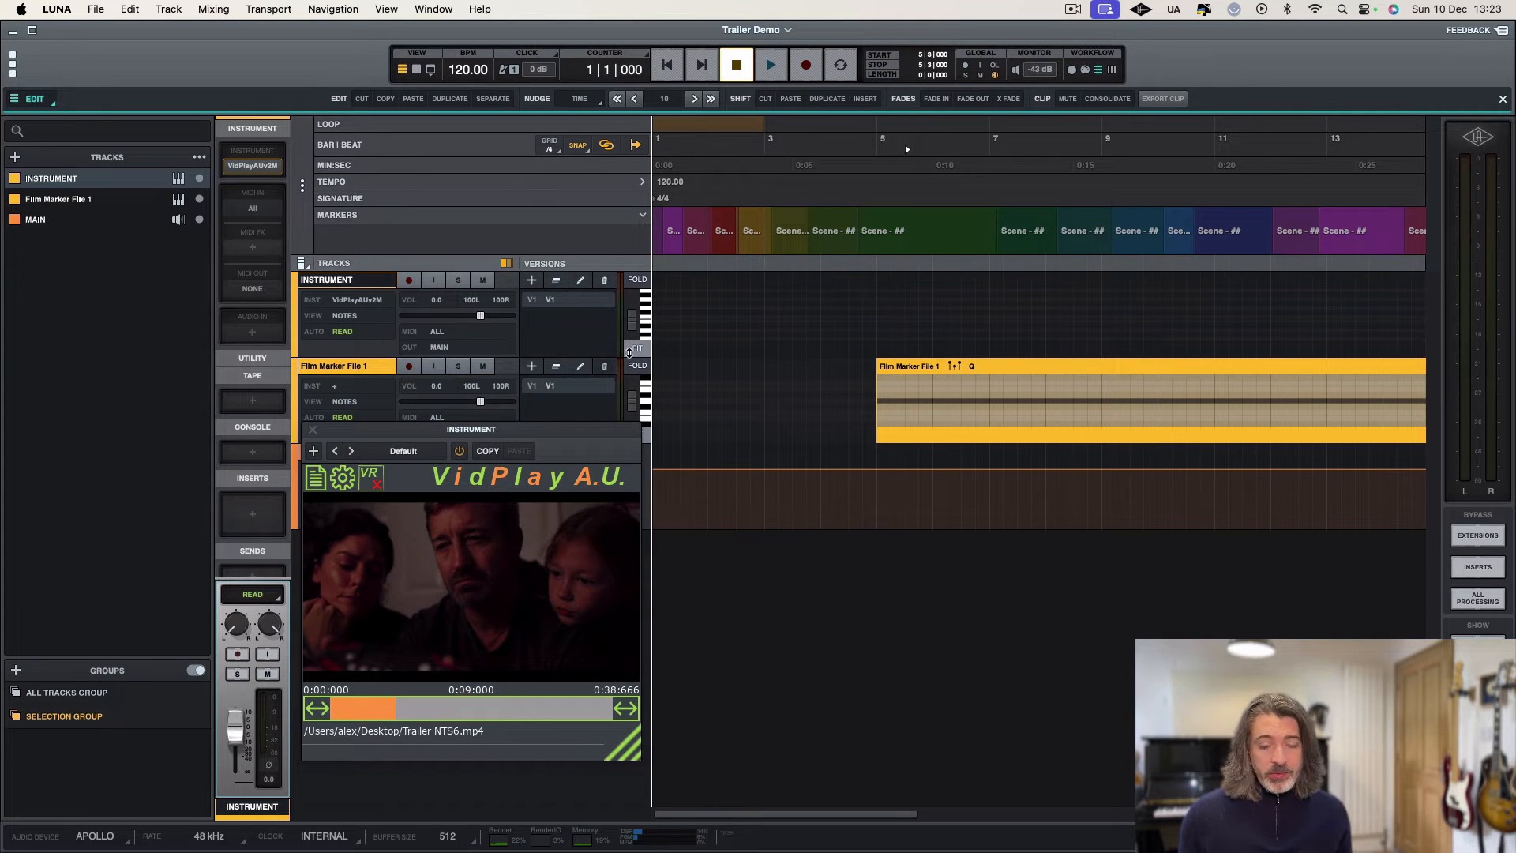
Step: Play the trailer from the session start and mute the INSTRUMENT track
key(Return)
key(space)
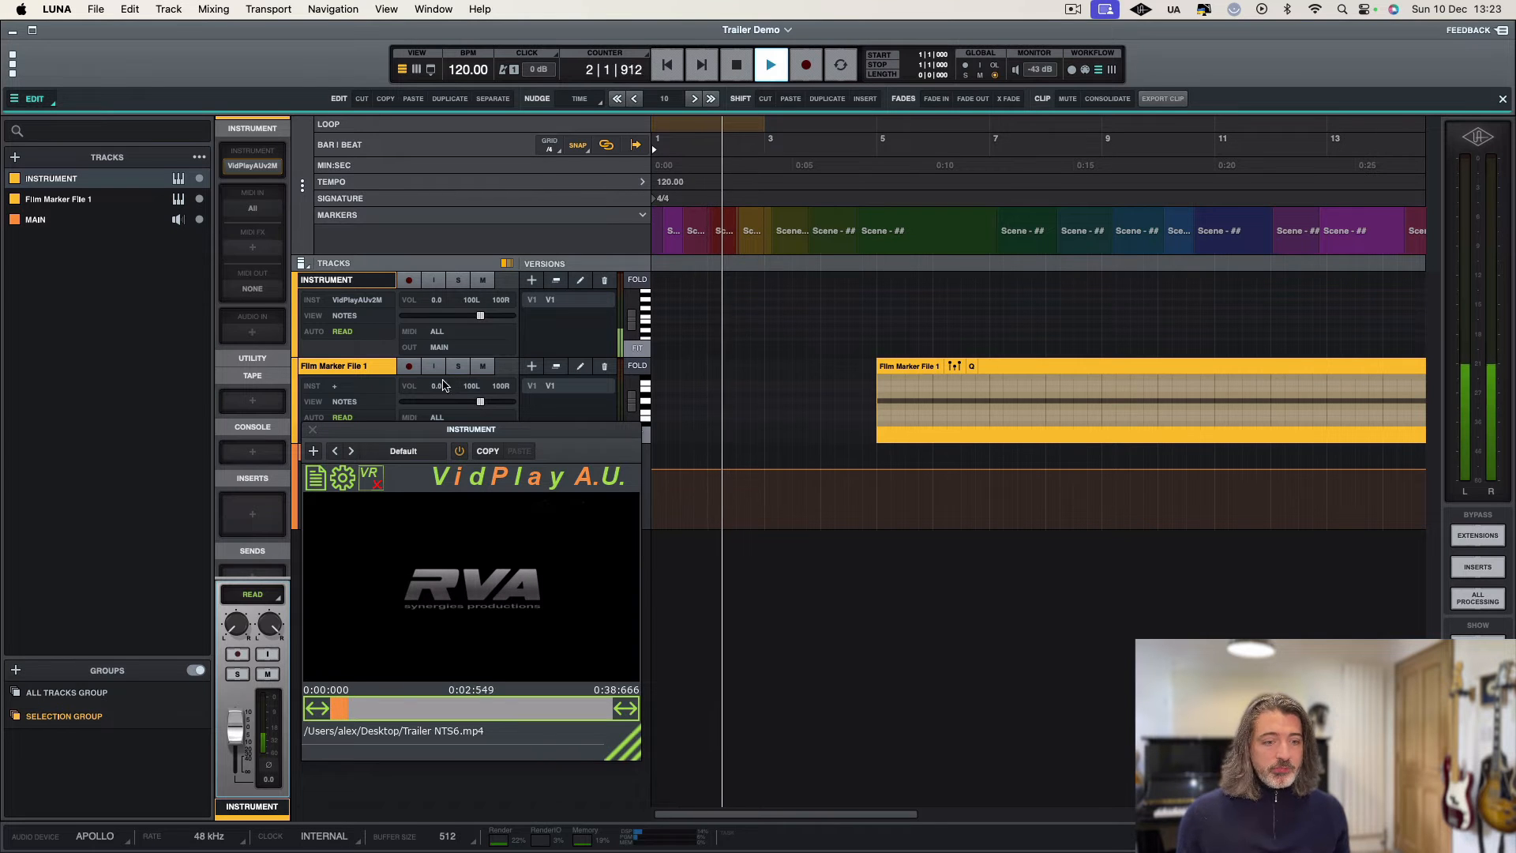
click(482, 281)
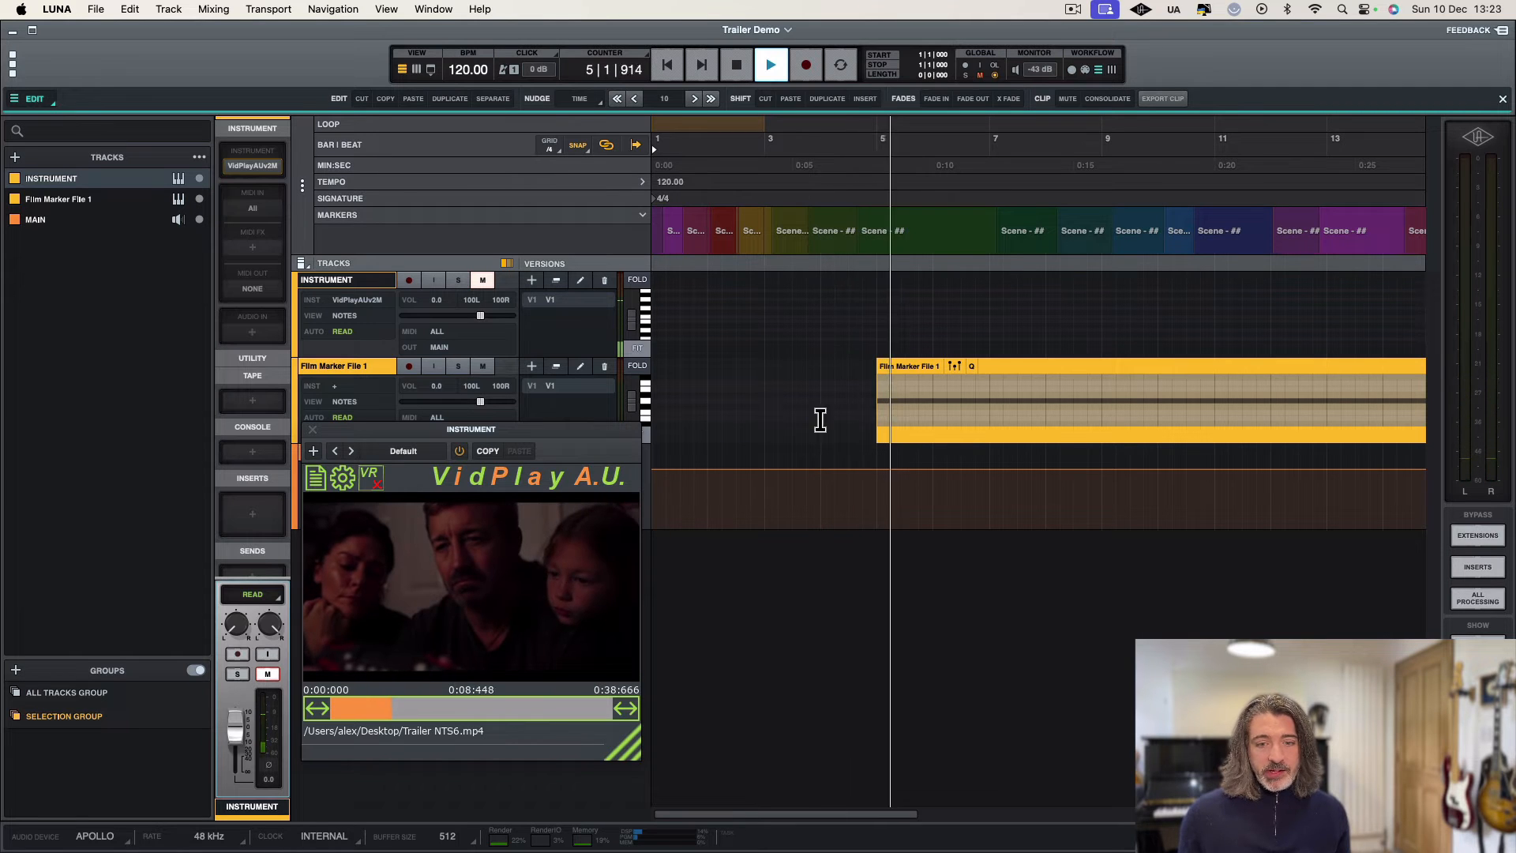
key(space)
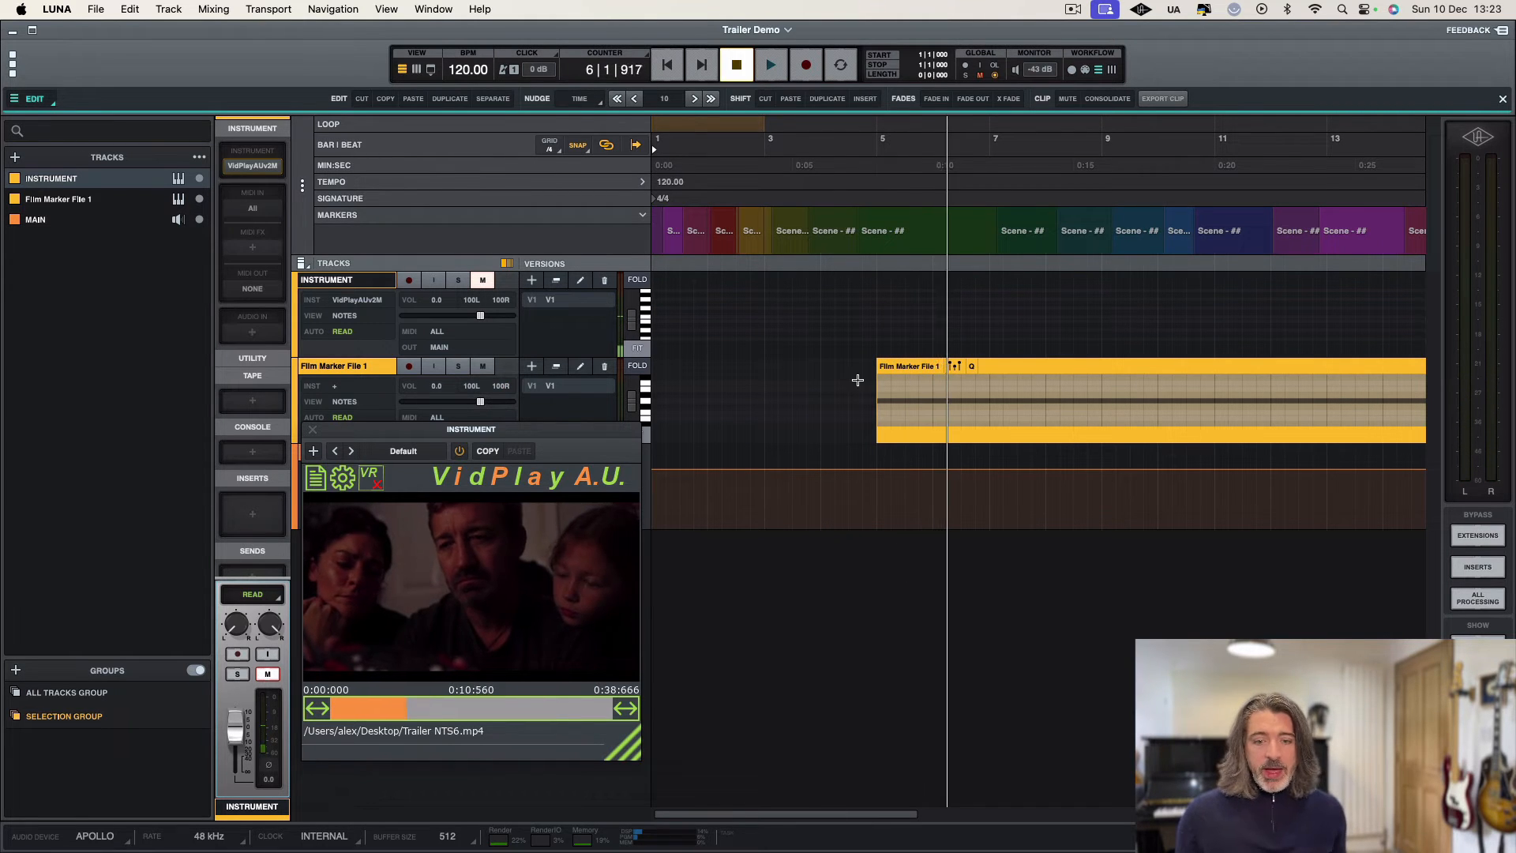
Step: Delete the Film Marker File 1 track and move the VidPlay window clear of the track headers
click(370, 371)
right_click(368, 371)
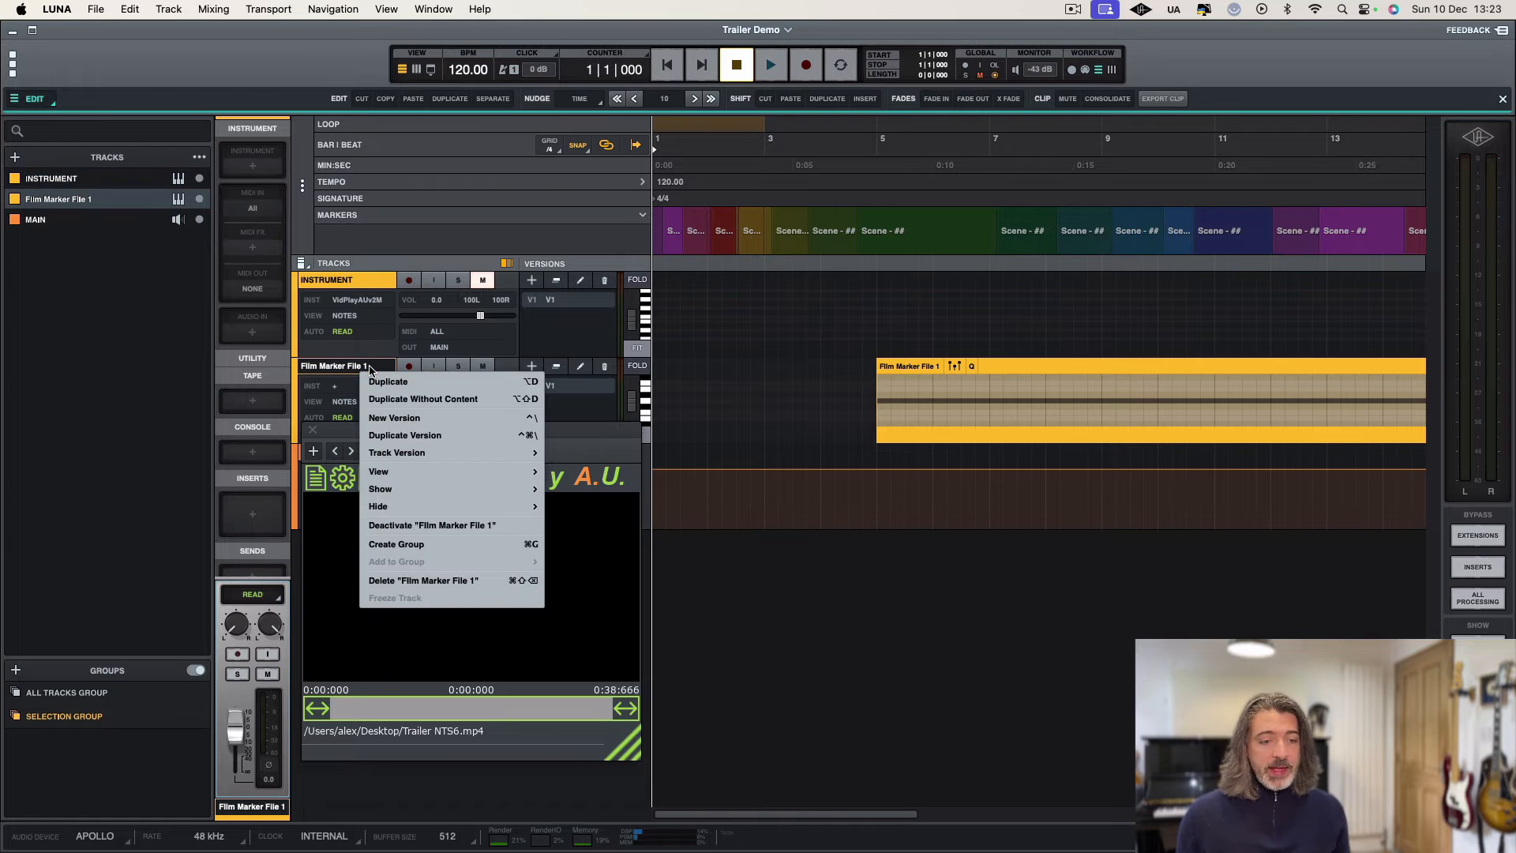
click(403, 581)
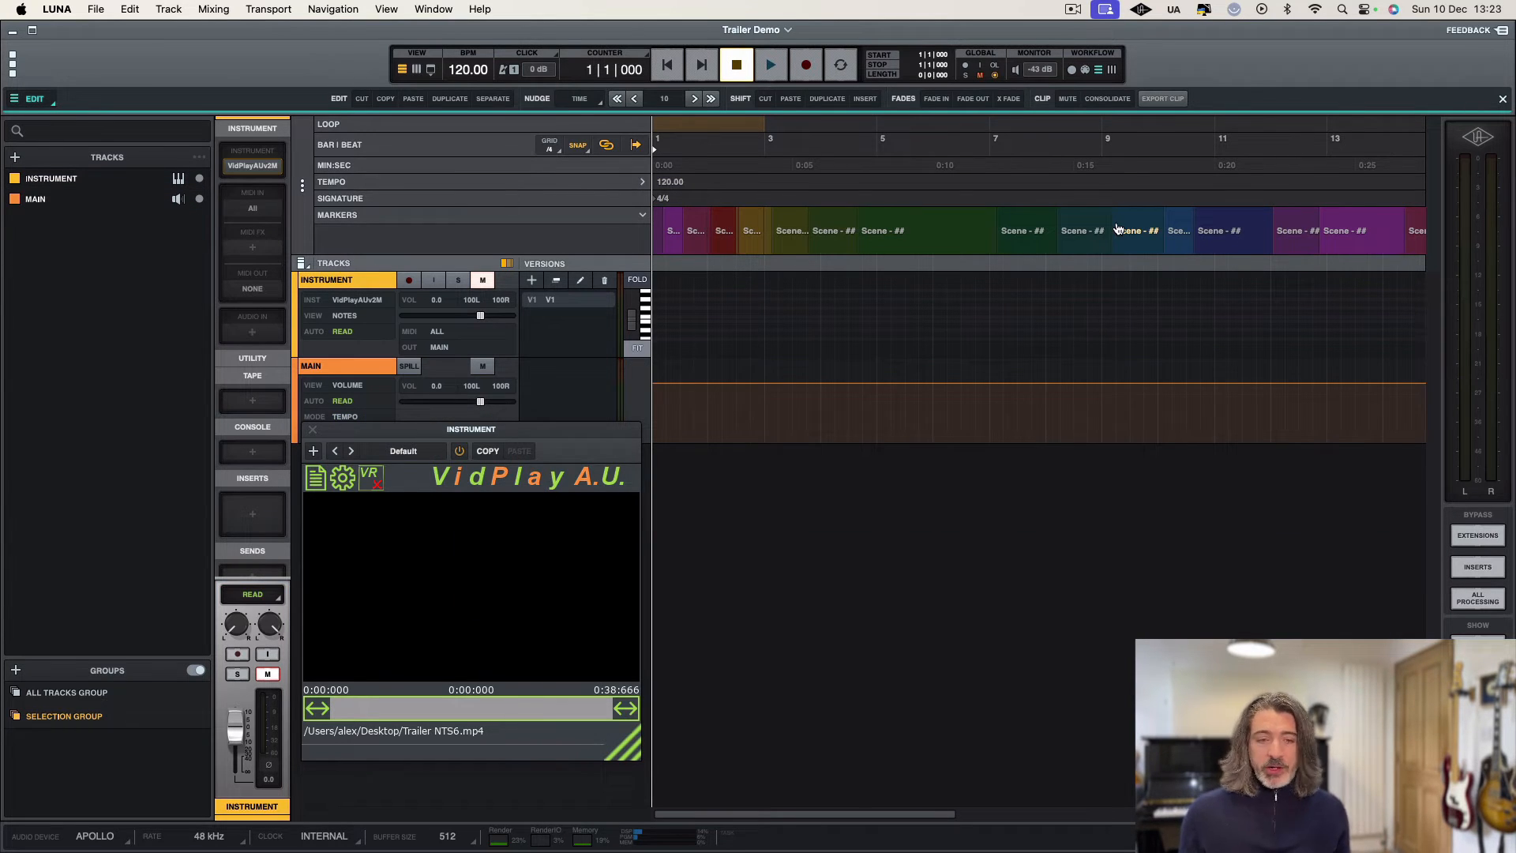
drag(551, 426, 989, 457)
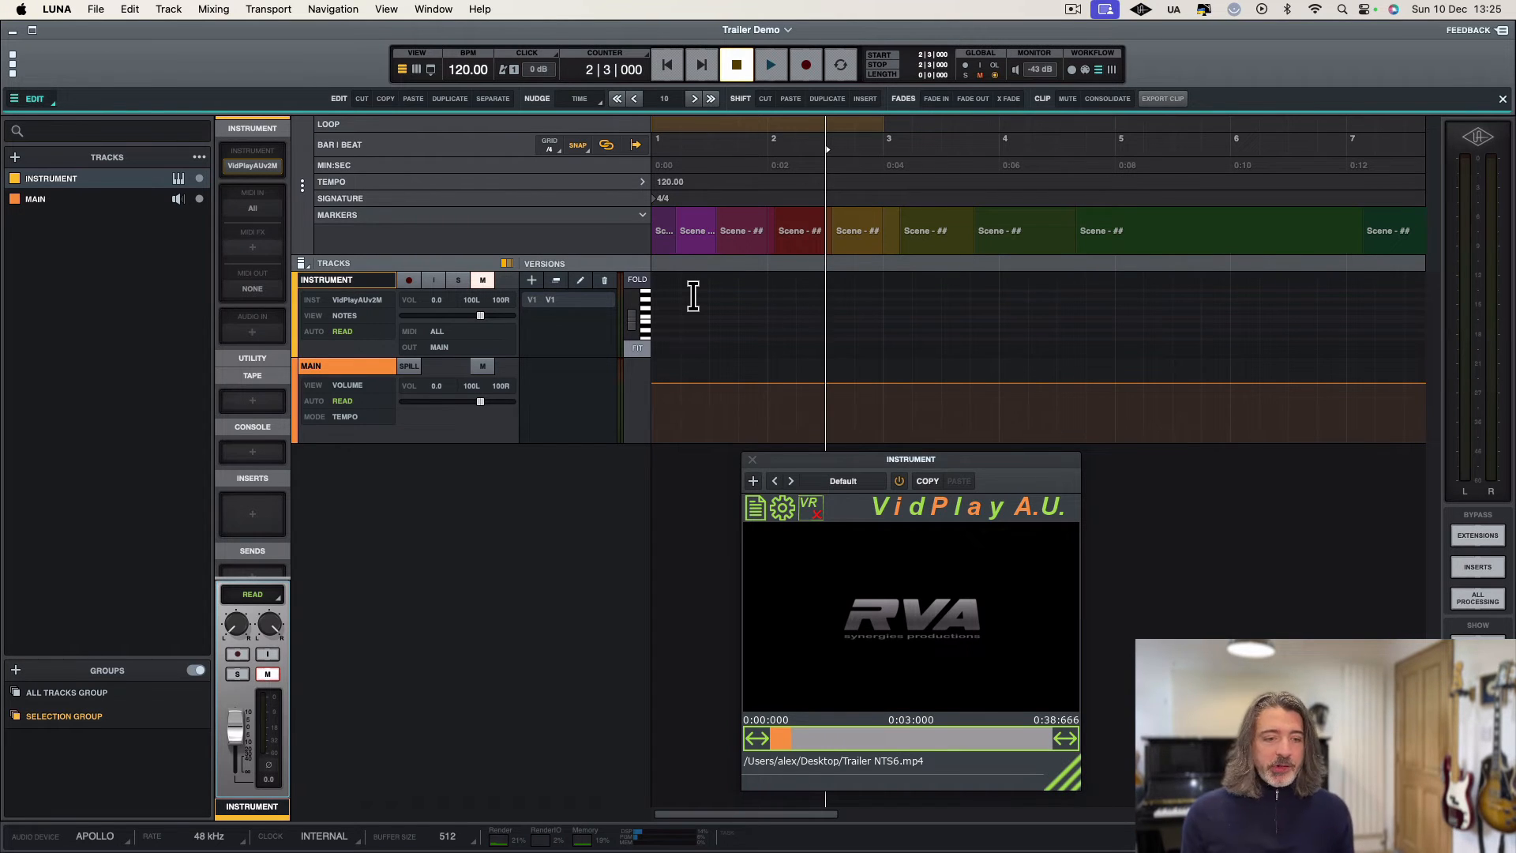
Step: Create one new mono audio track named TRACK
click(14, 156)
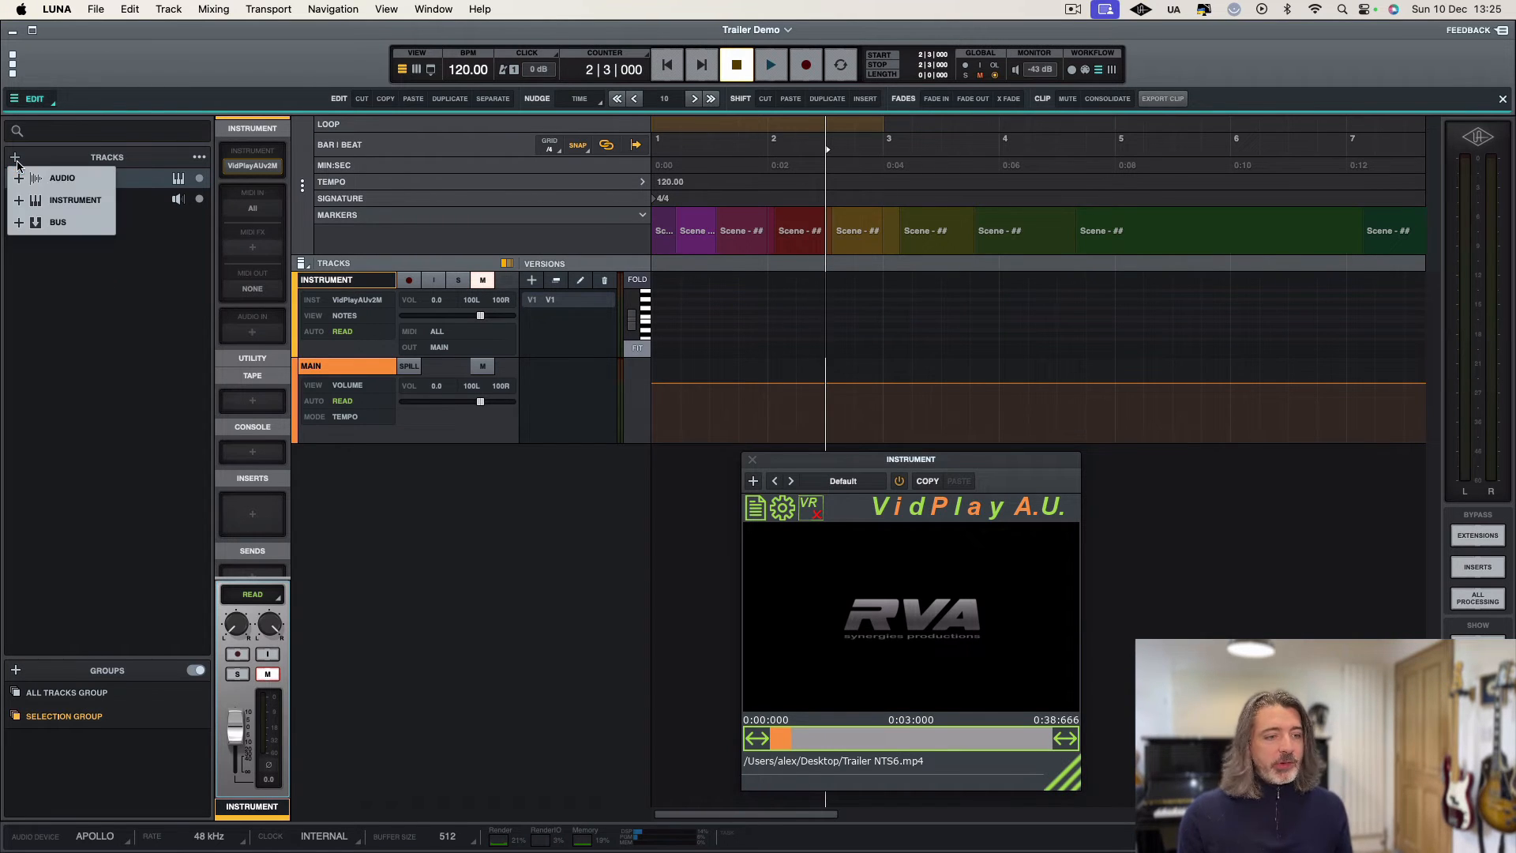
click(59, 178)
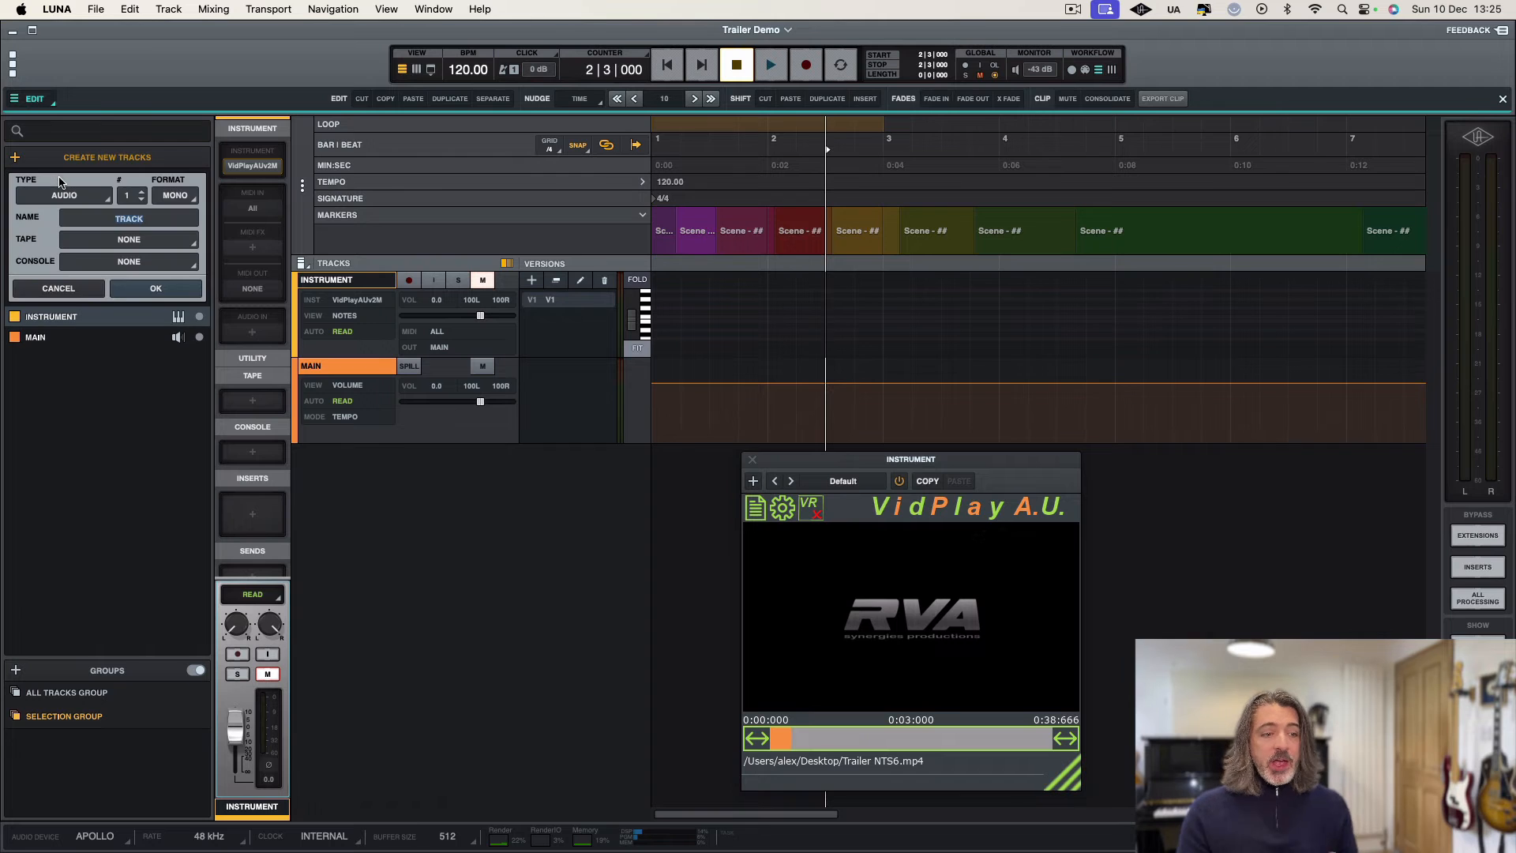
click(150, 289)
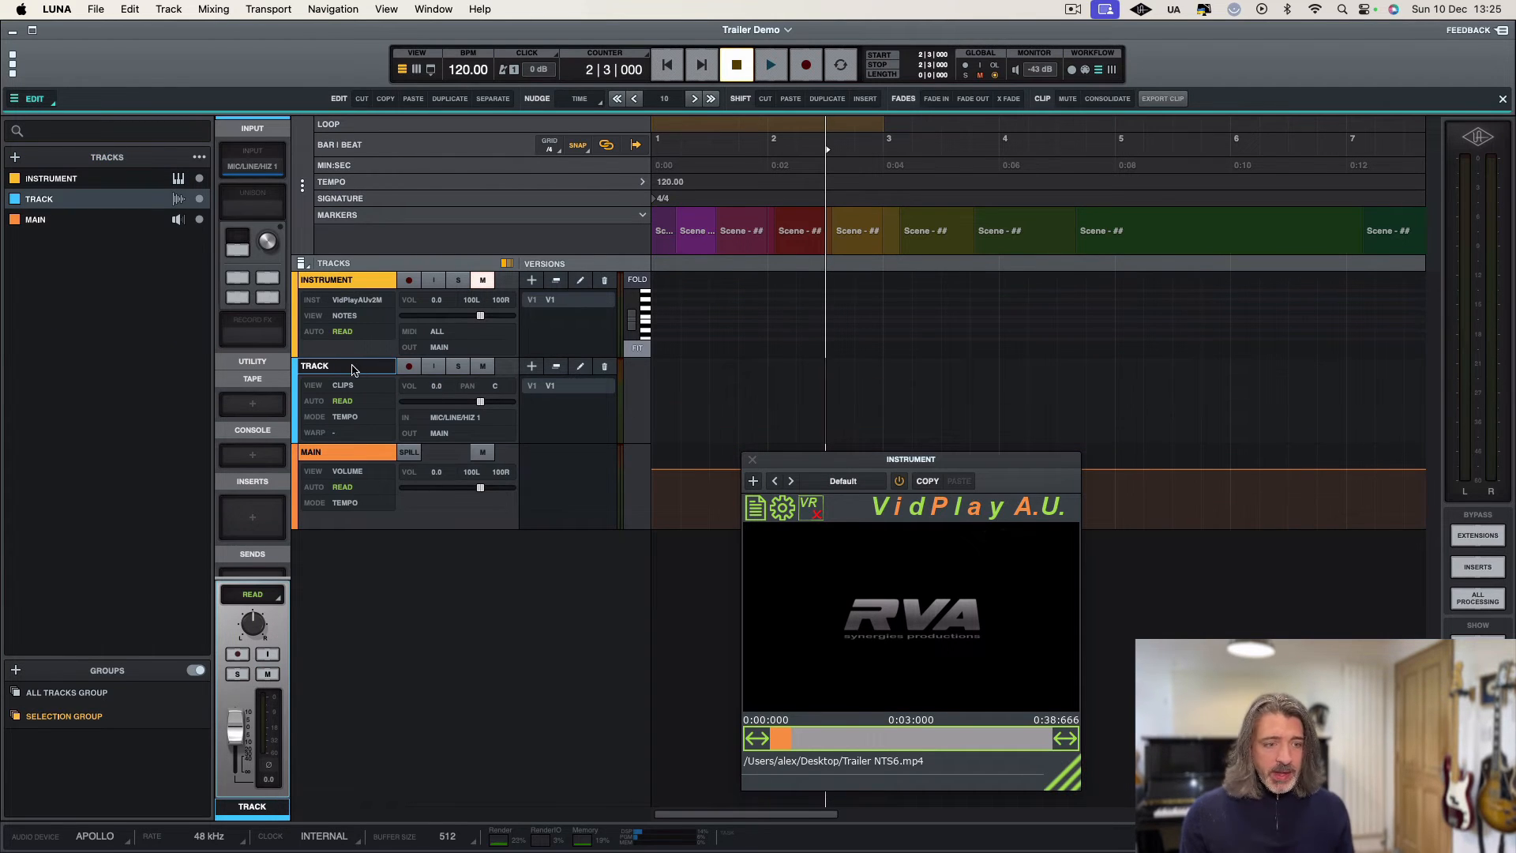
Step: Record a silent clip about one bar long at the start of TRACK and close the VidPlay window
click(716, 393)
key(Return)
click(409, 366)
key(super+bracketleft)
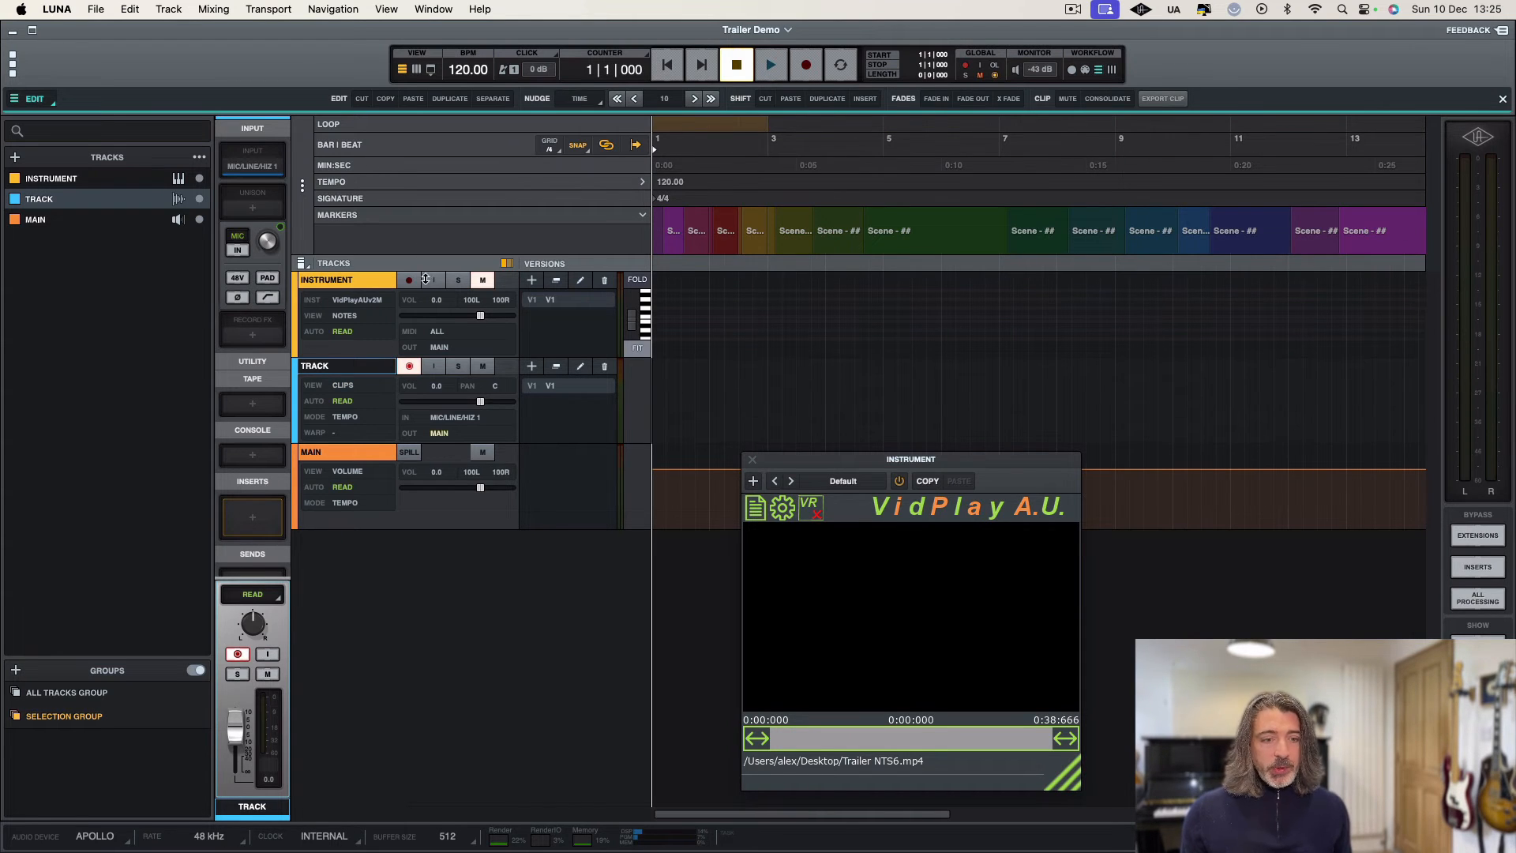
key(super+space)
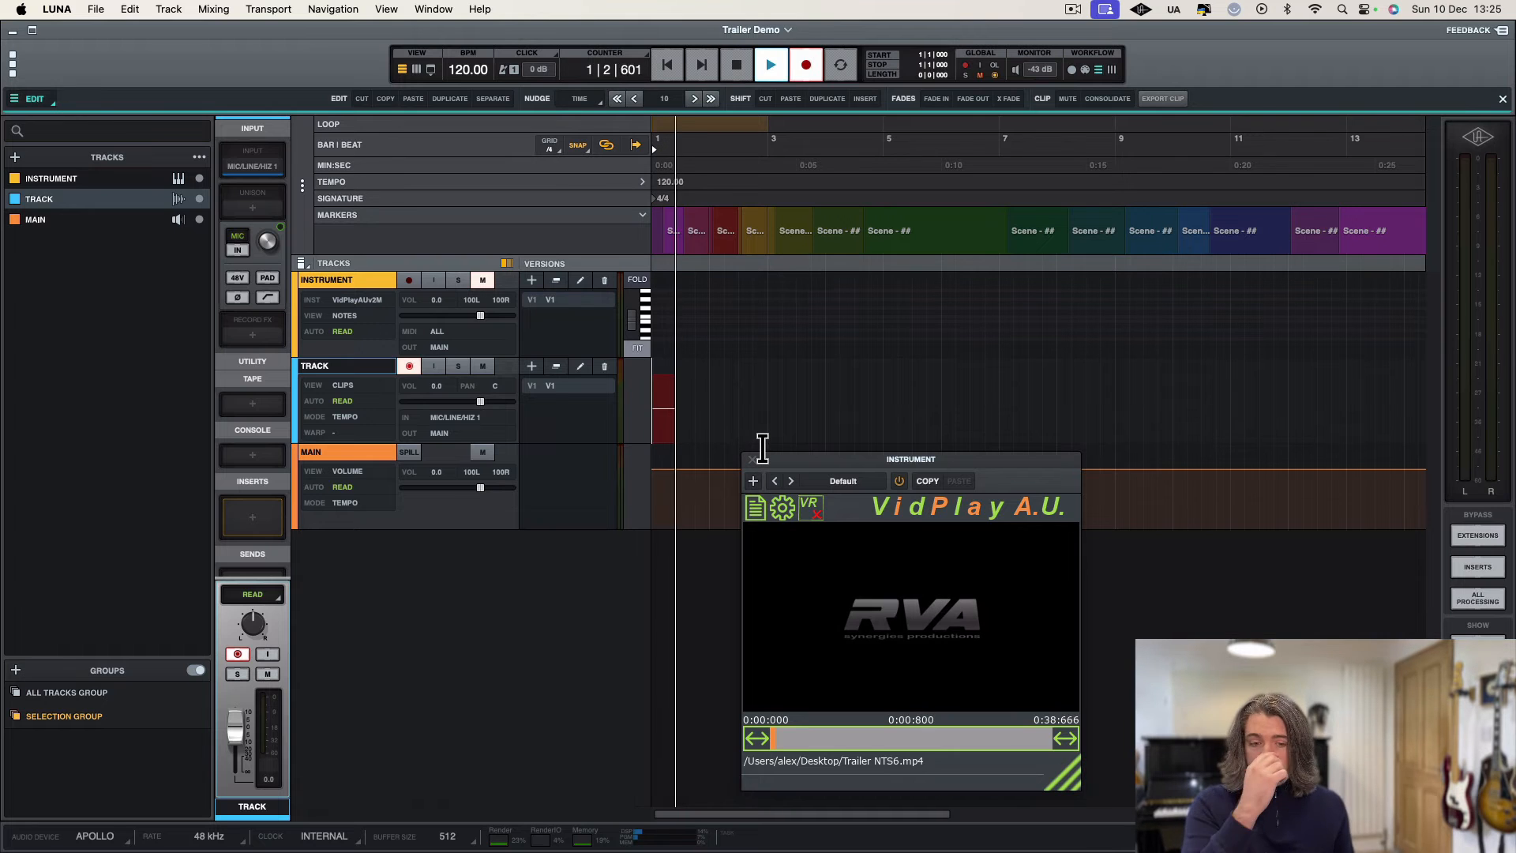
key(space)
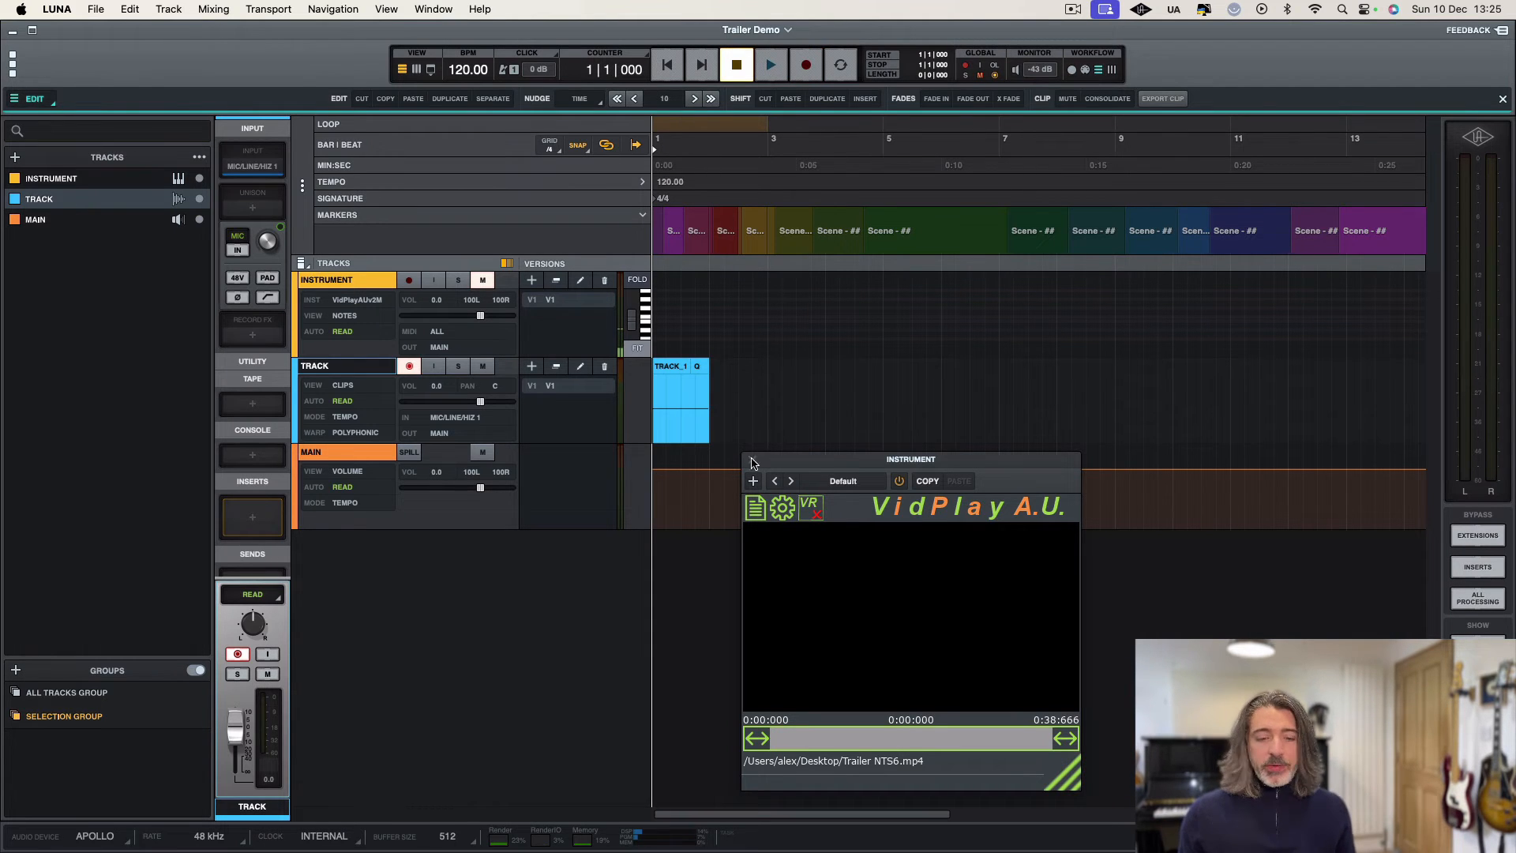
drag(792, 460, 377, 424)
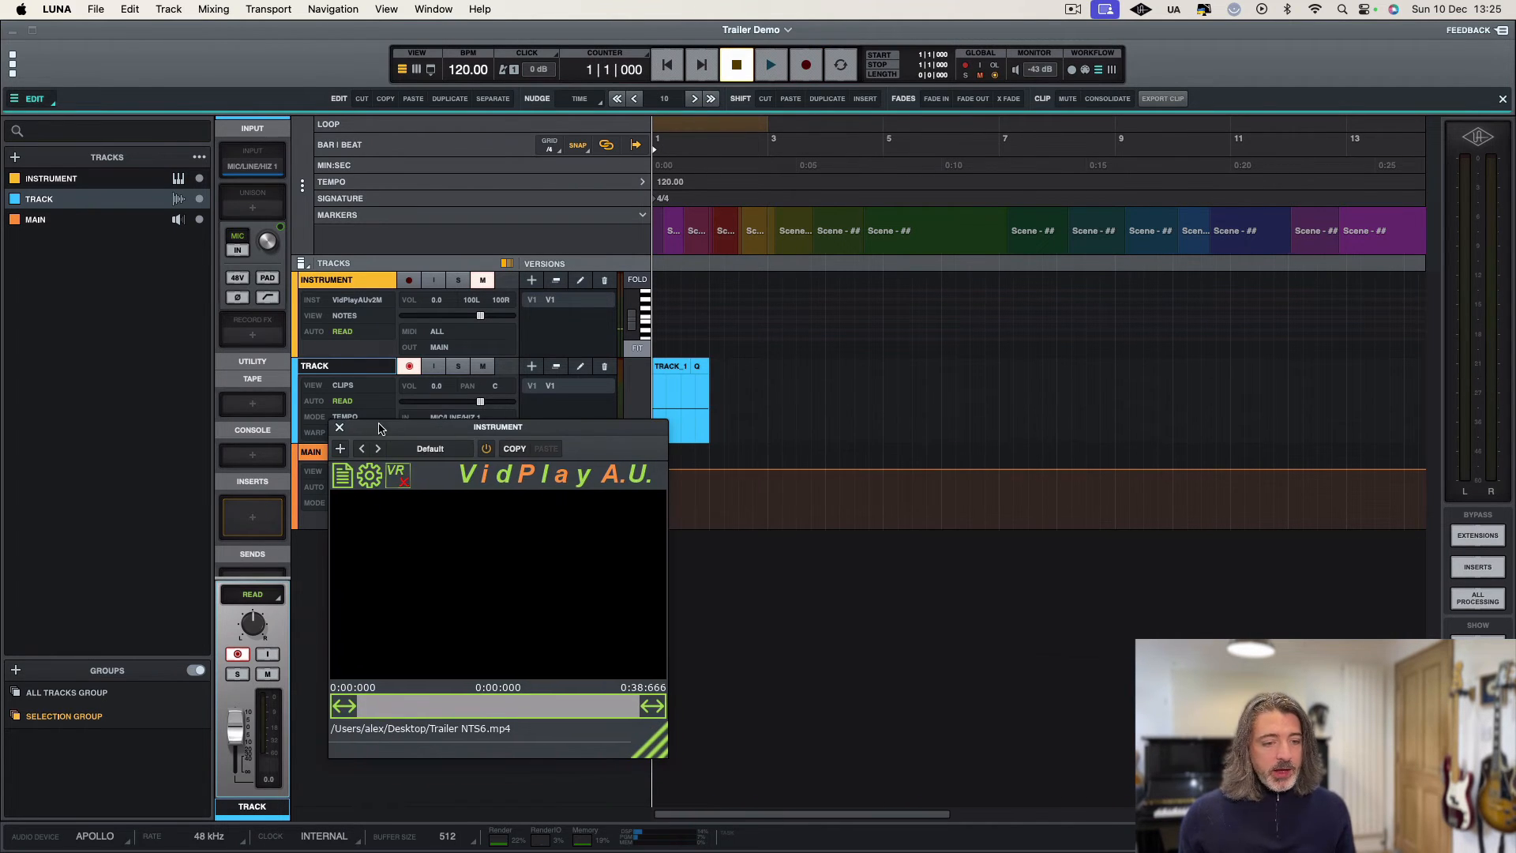
click(336, 425)
Step: Duplicate the recorded clip end to end past the End of Movie marker and consolidate all the clips into one
click(691, 381)
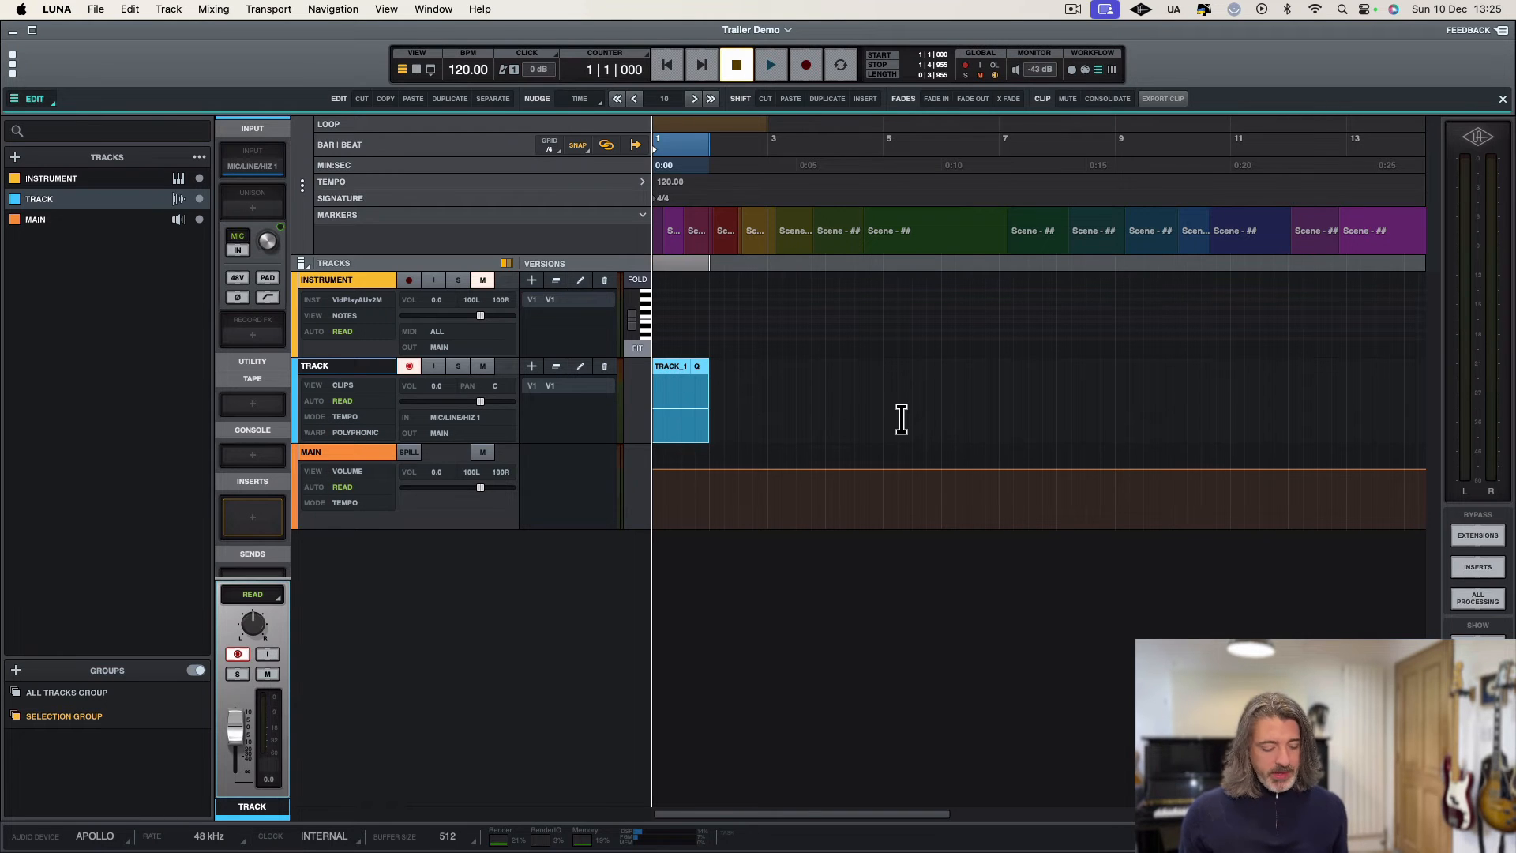
key(super+d)
key(super+d)
key(super+d)
key(super+d)
key(super+d)
key(super+d)
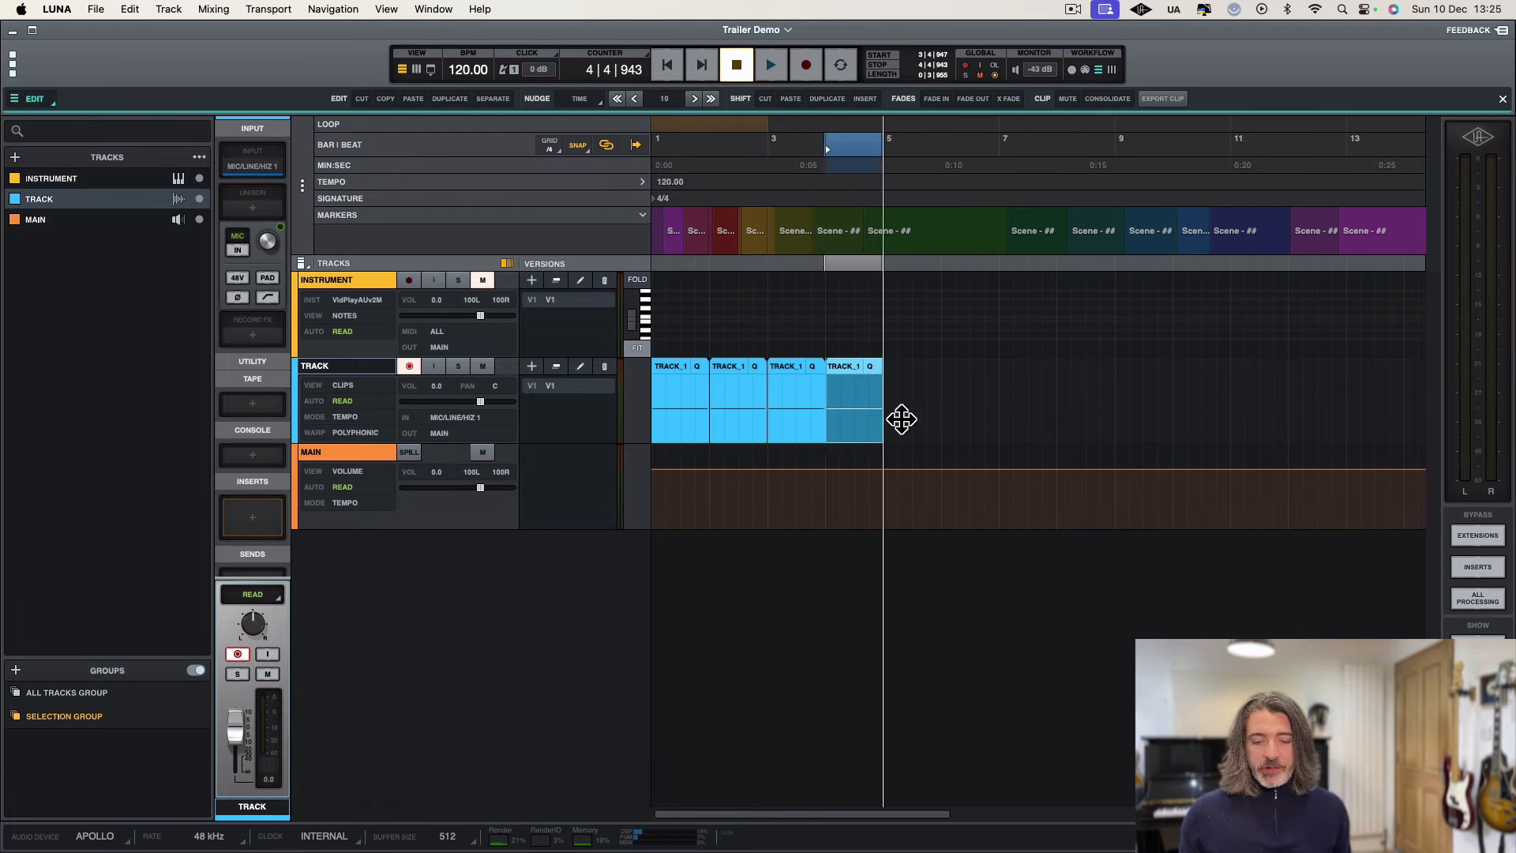
key(r)
key(r)
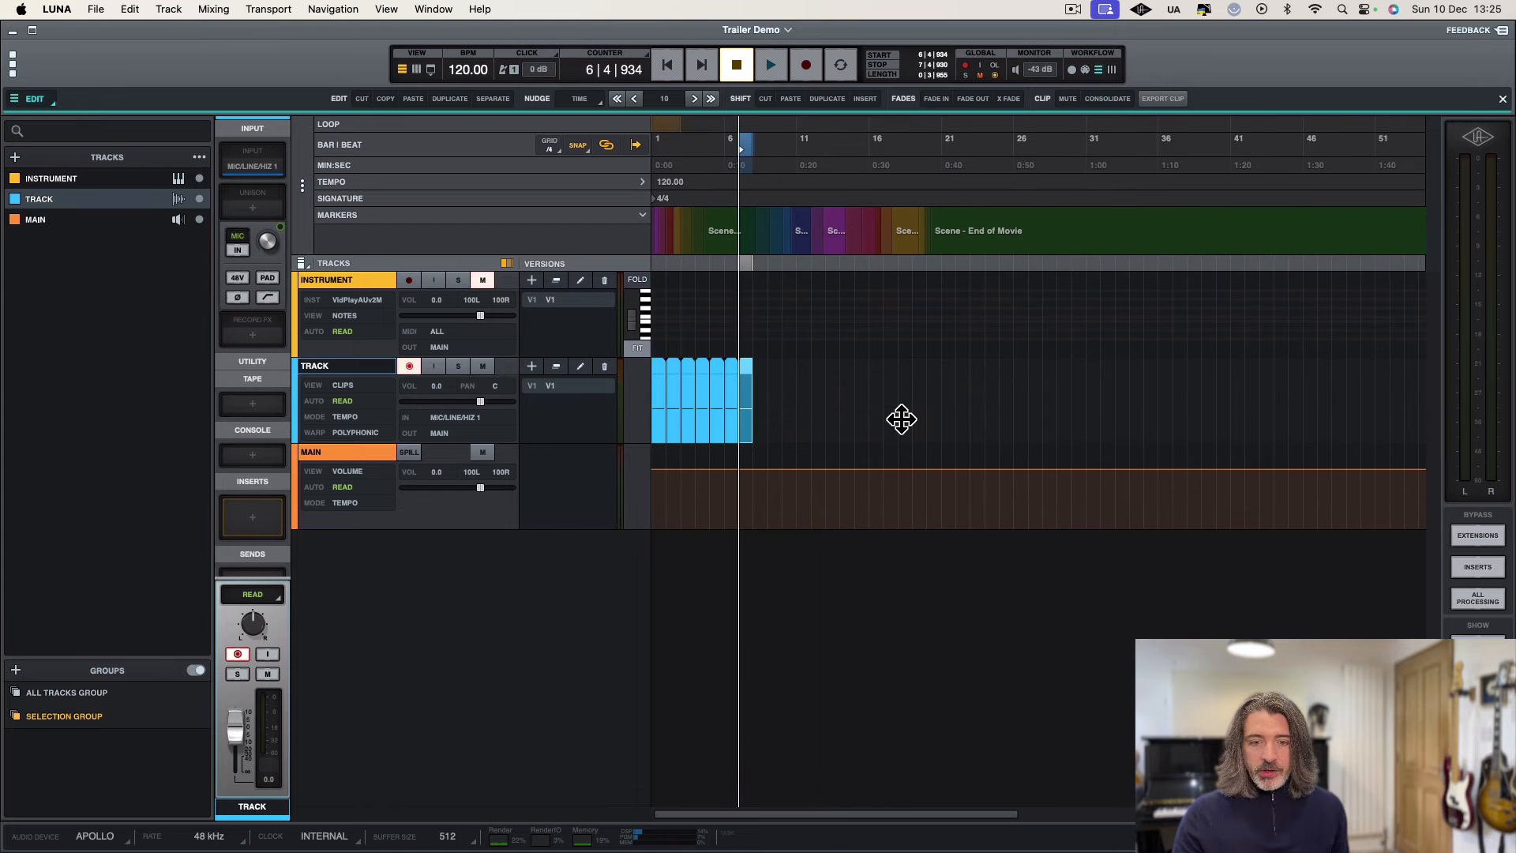
key(t)
key(super+d)
key(super+d)
key(super+d)
key(super+d)
key(super+d)
key(super+d)
key(super+d)
key(super+d)
key(super+d)
key(super+d)
key(super+d)
key(super+d)
key(super+d)
key(super+d)
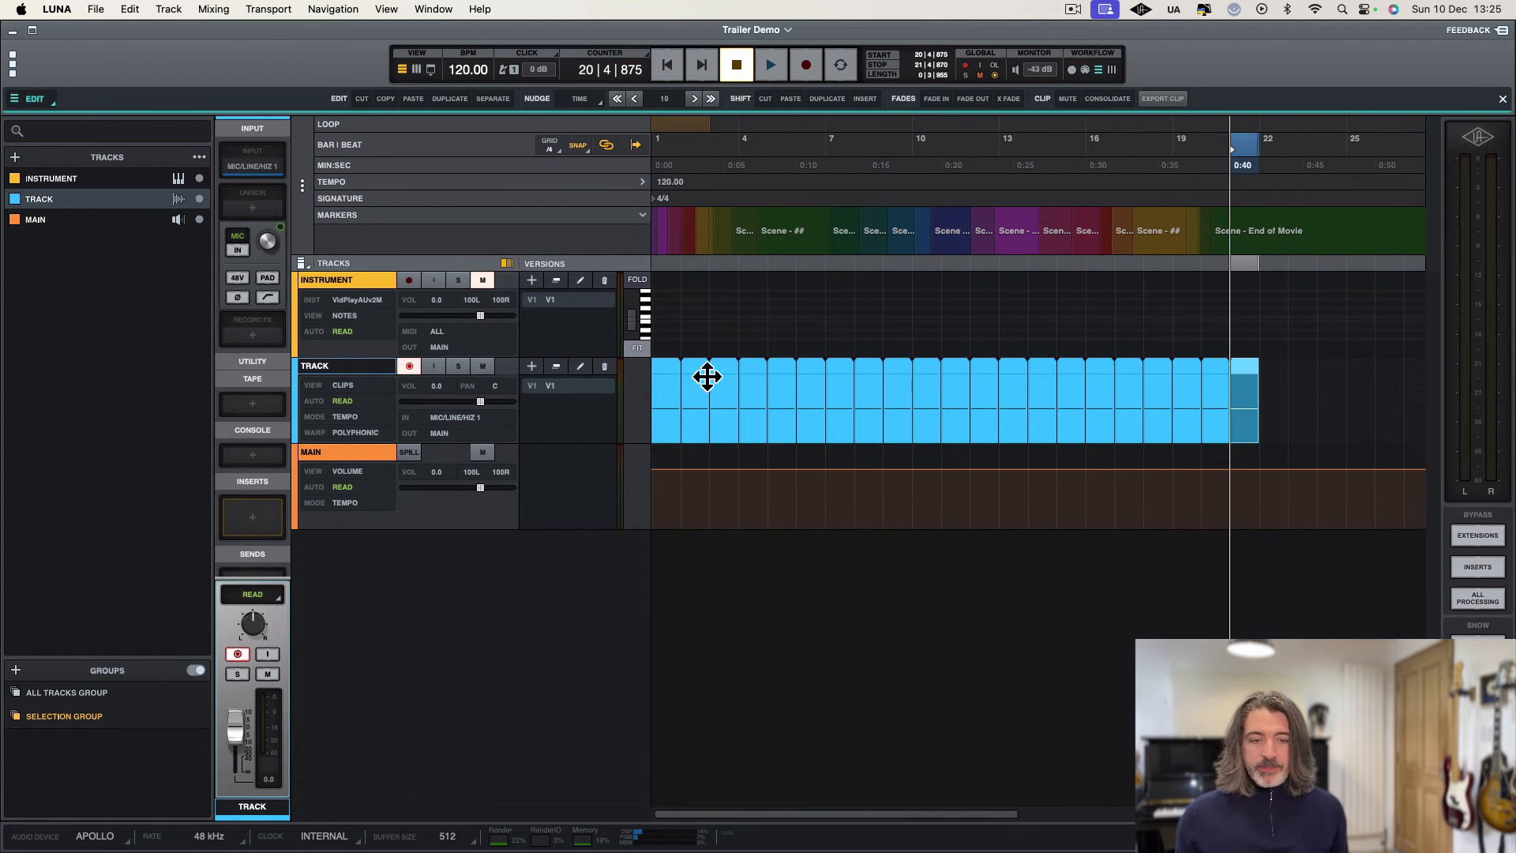
key(super+a)
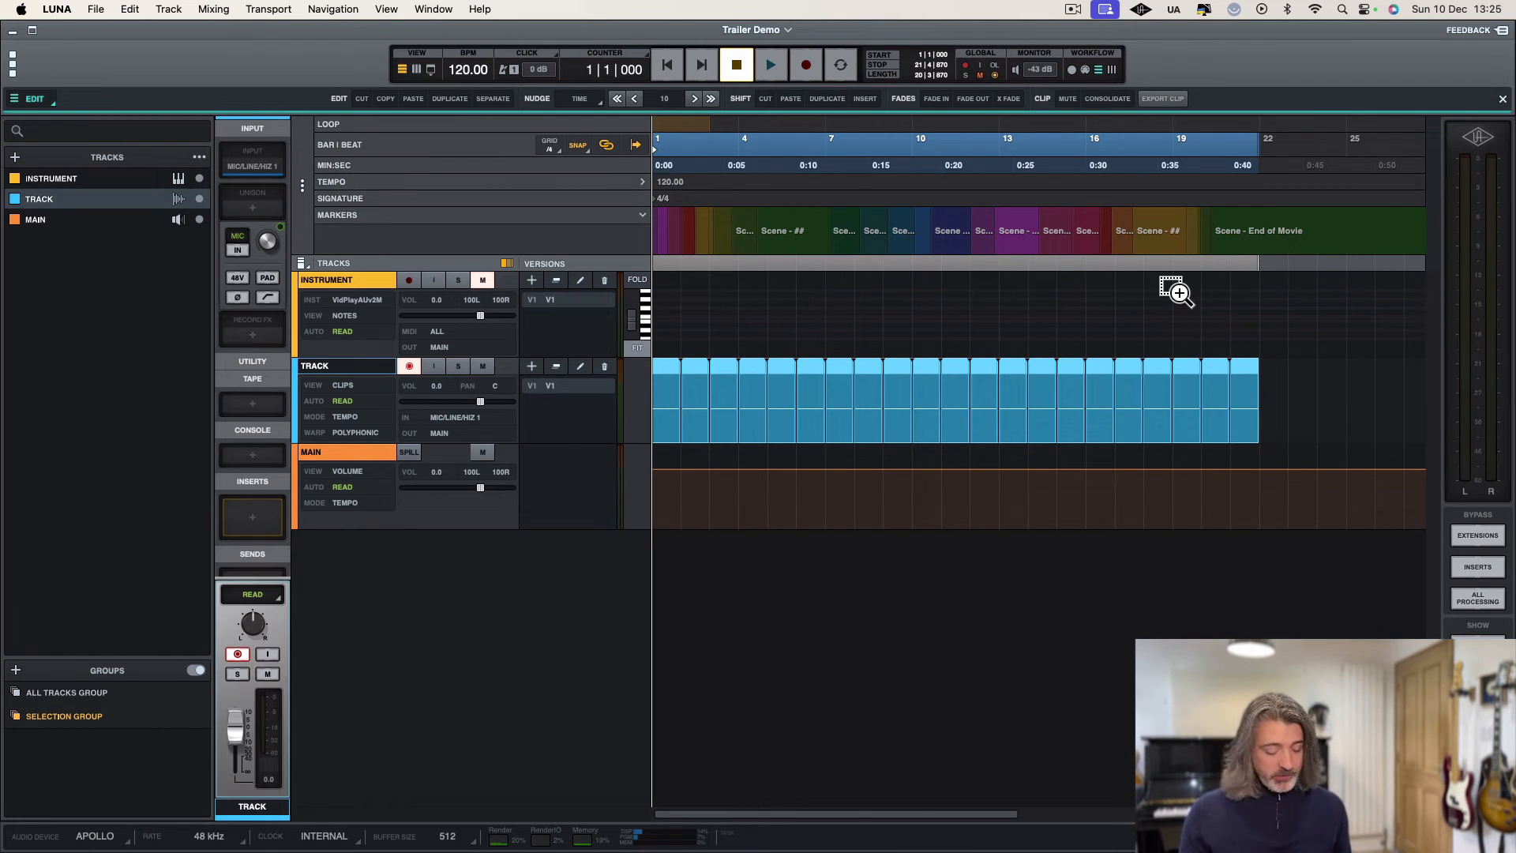
key(super+z)
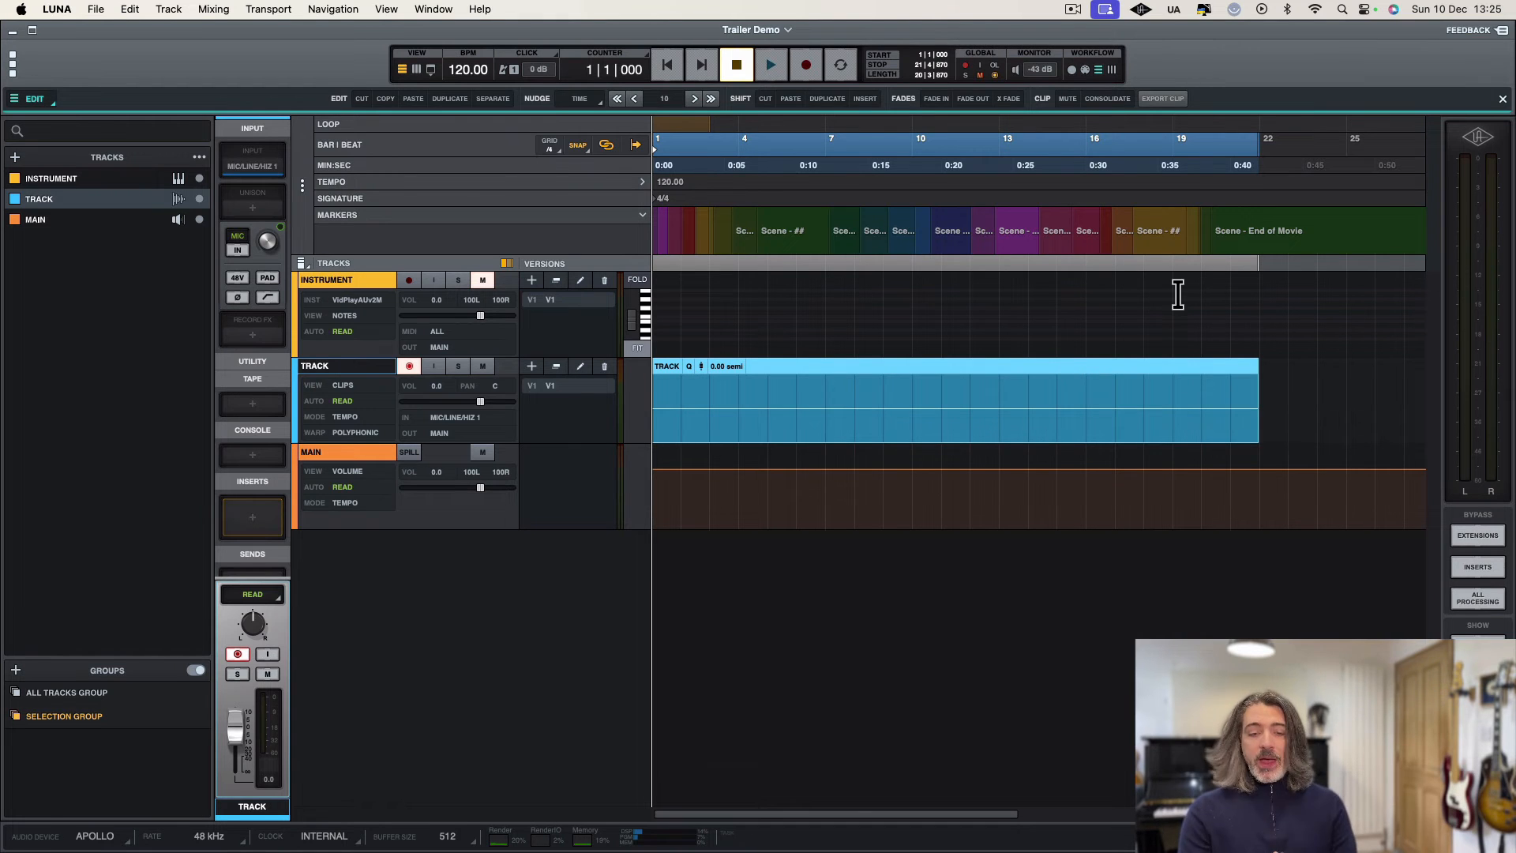
Step: Step the playhead back and forth across the first few scene markers at a close zoom
key(t)
key(t)
key(t)
key(t)
key(t)
key(t)
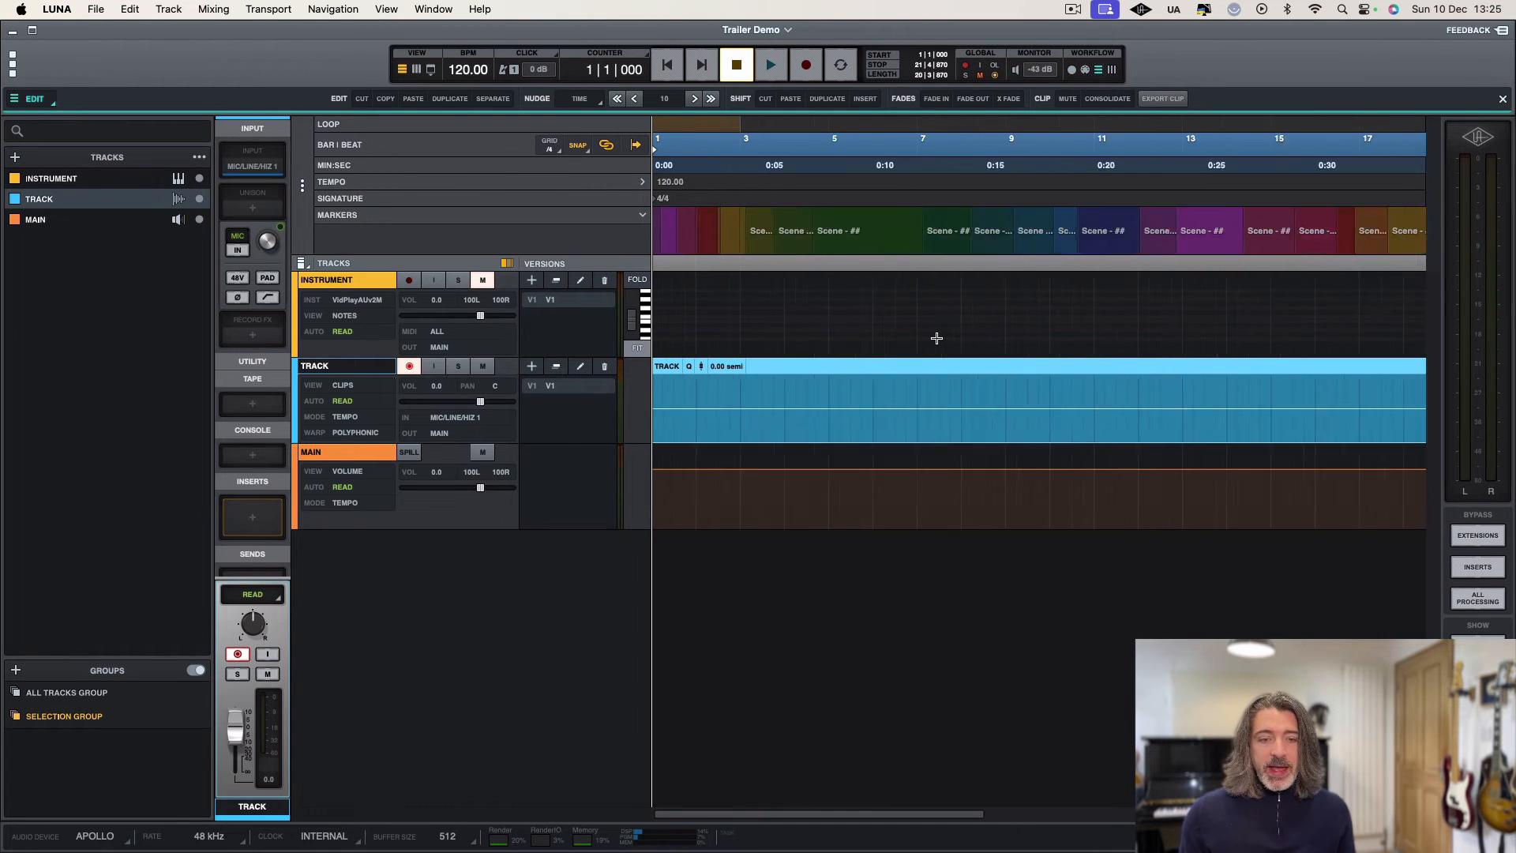
key(r)
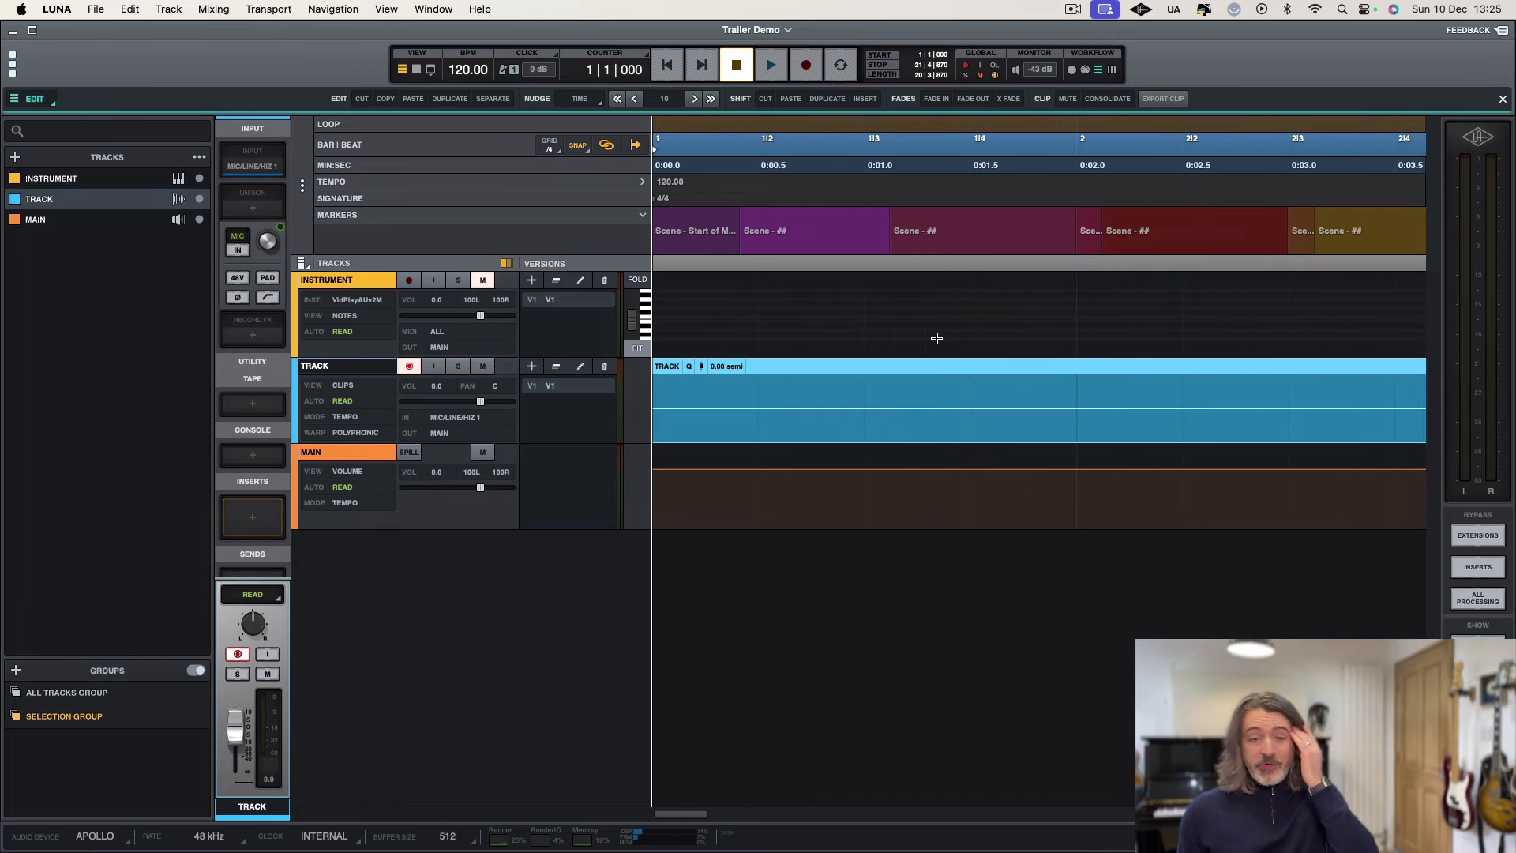
click(729, 310)
key(alt+Left)
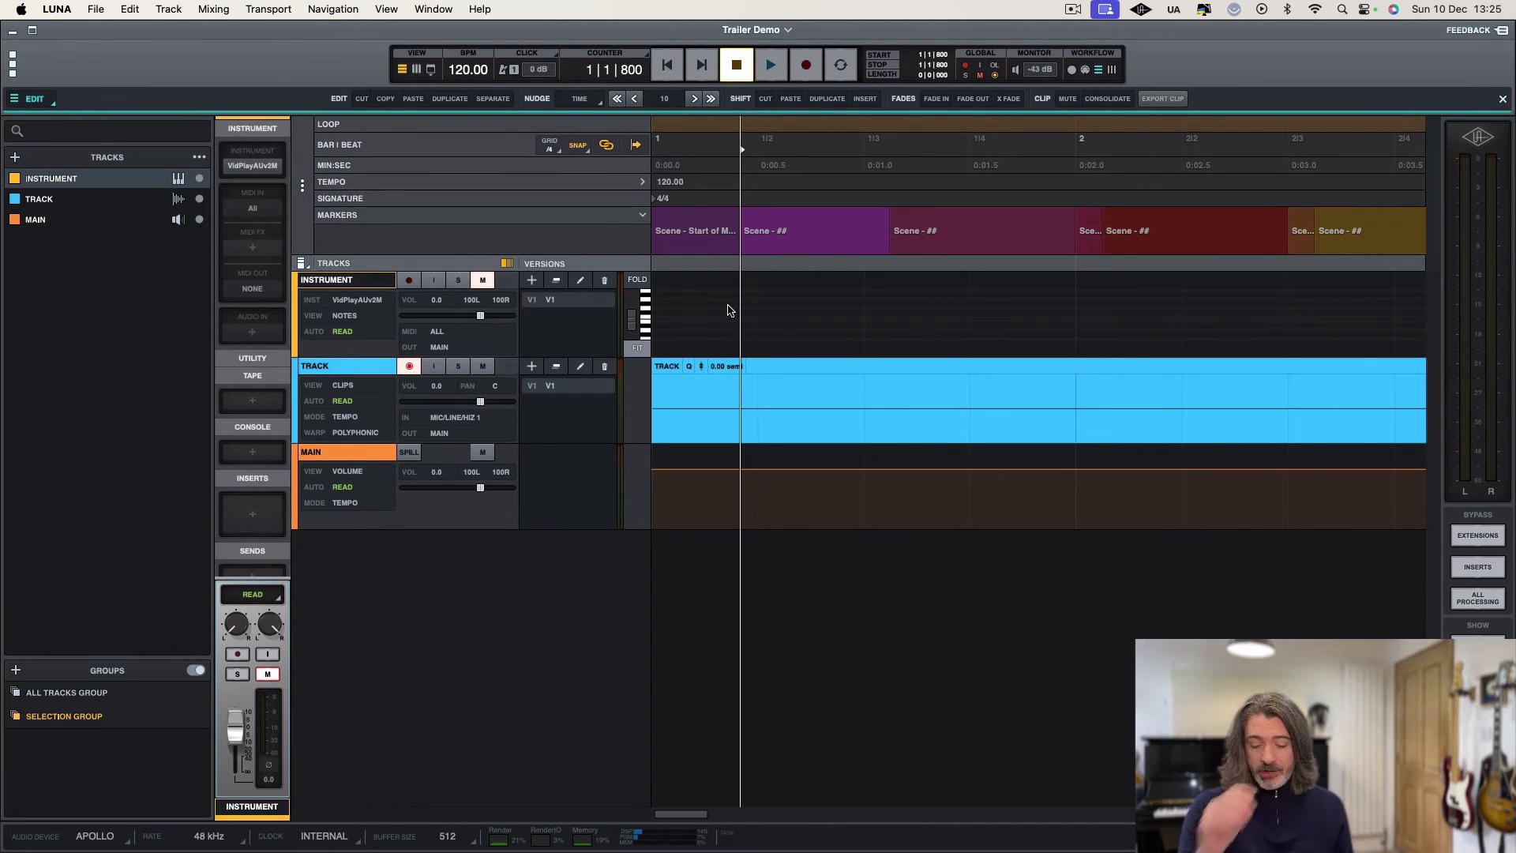
key(alt+Right)
key(alt+Right)
key(alt+Right)
key(alt+Right)
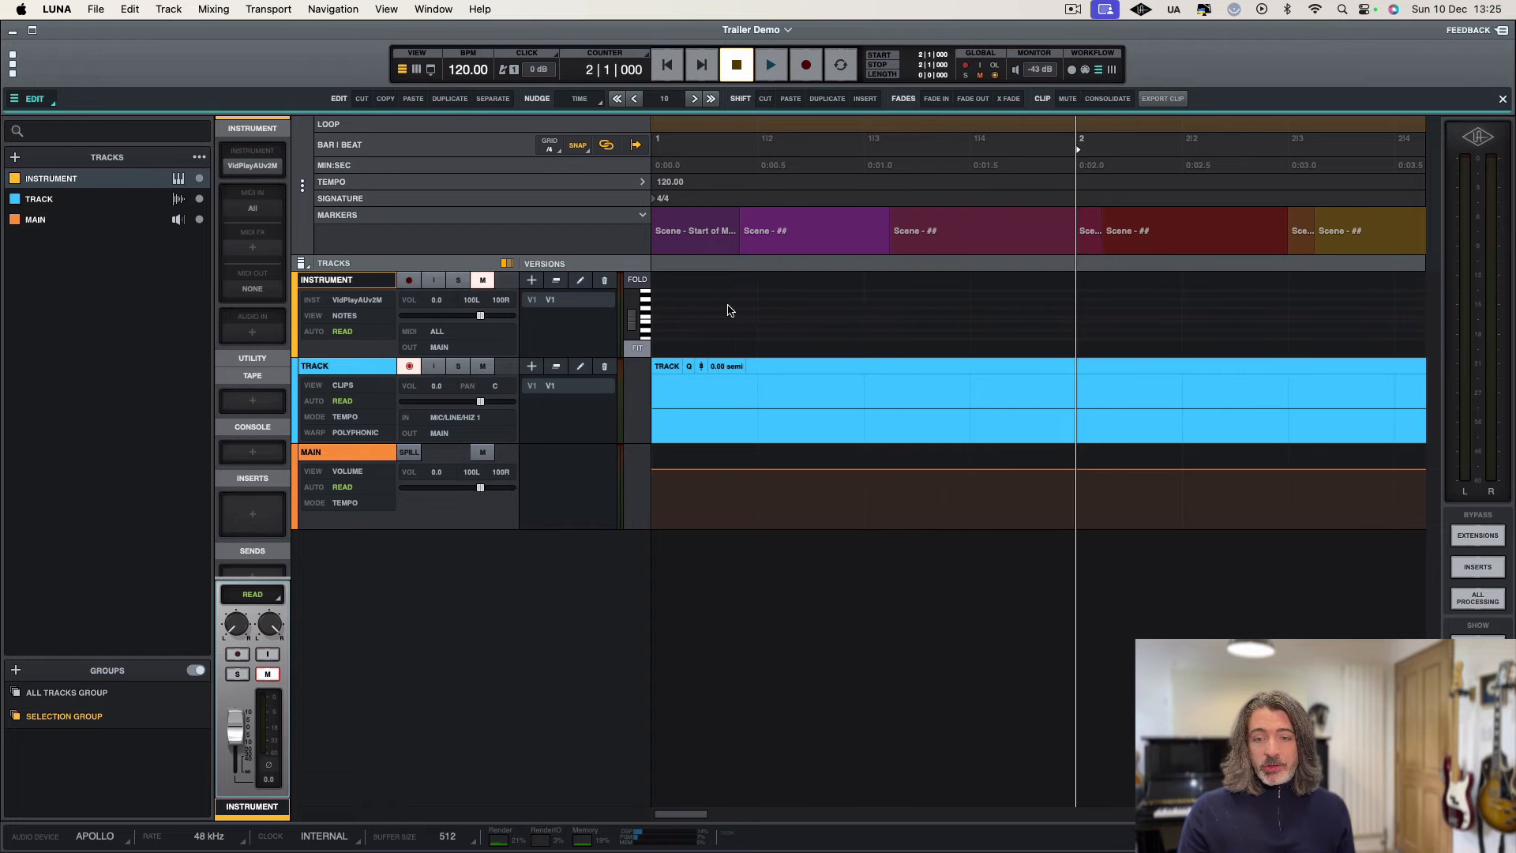
Step: Look up the Move To Next Marker and Move To Previous Marker commands and try them from the session start
click(328, 11)
mouse_move(365, 218)
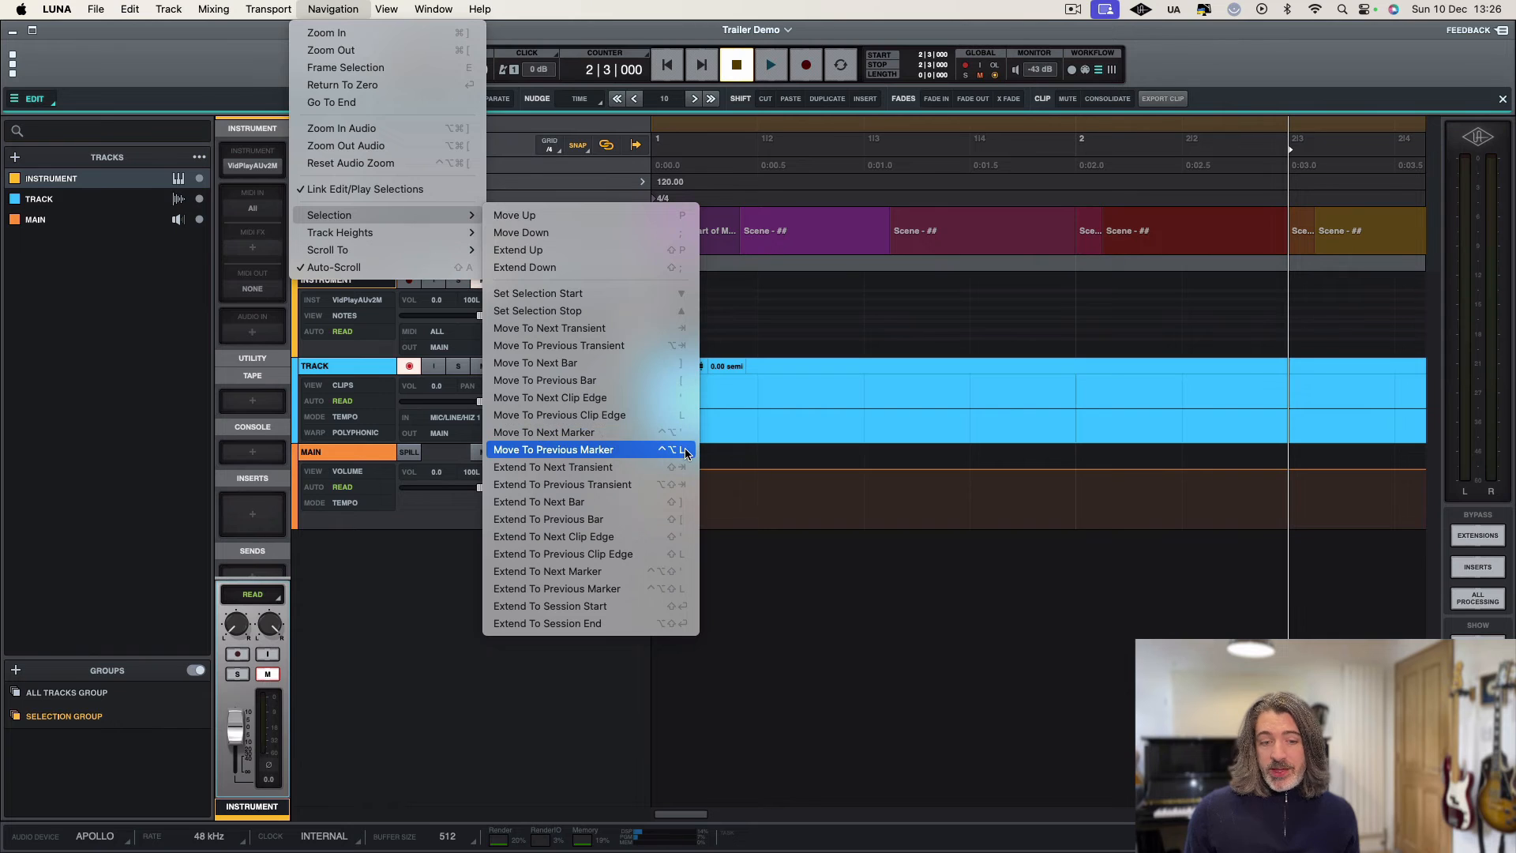
click(333, 9)
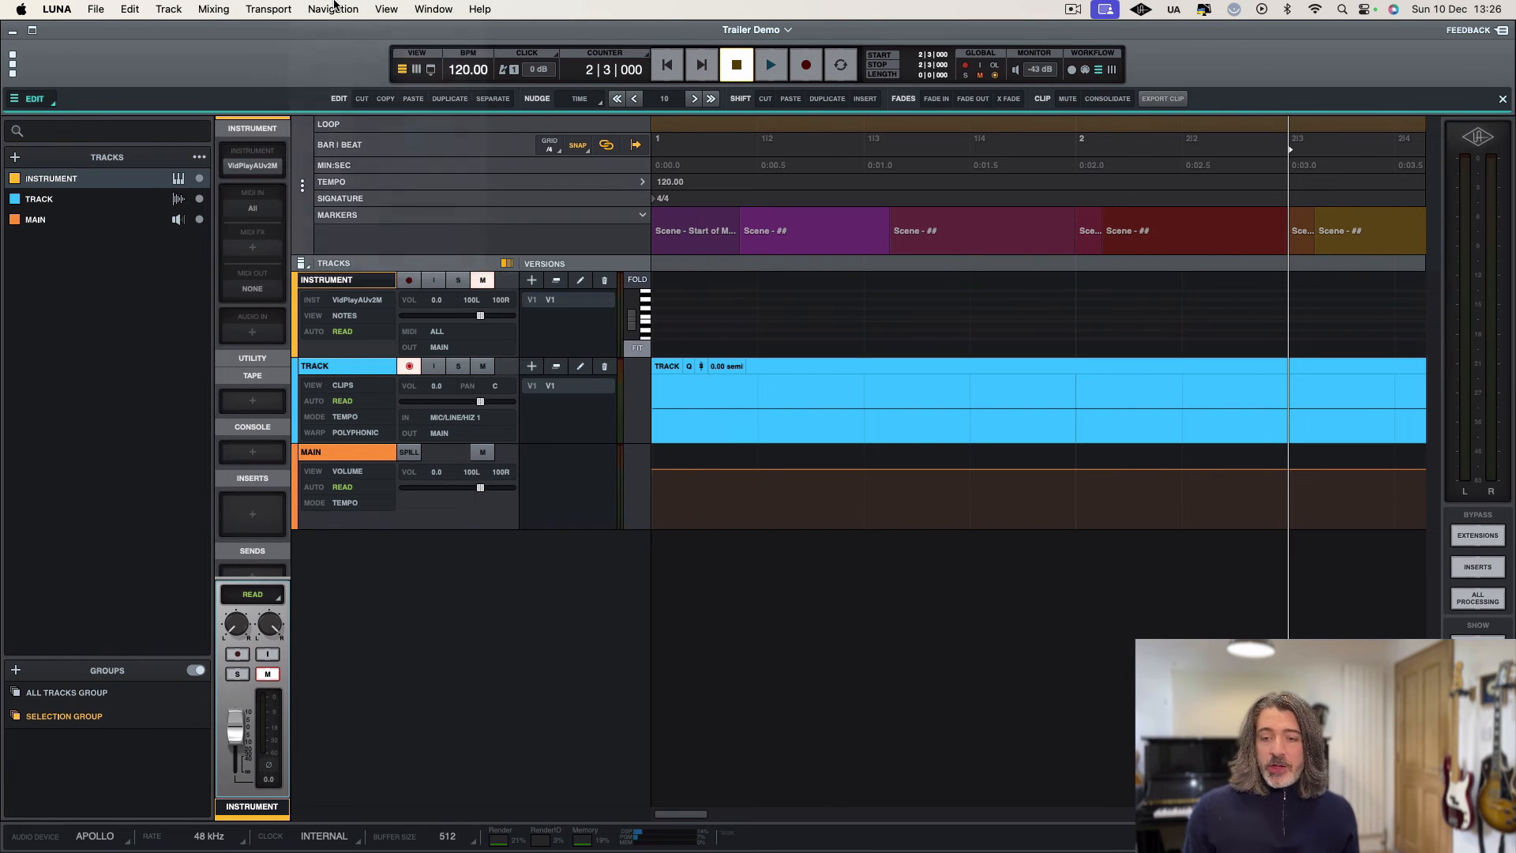
key(Return)
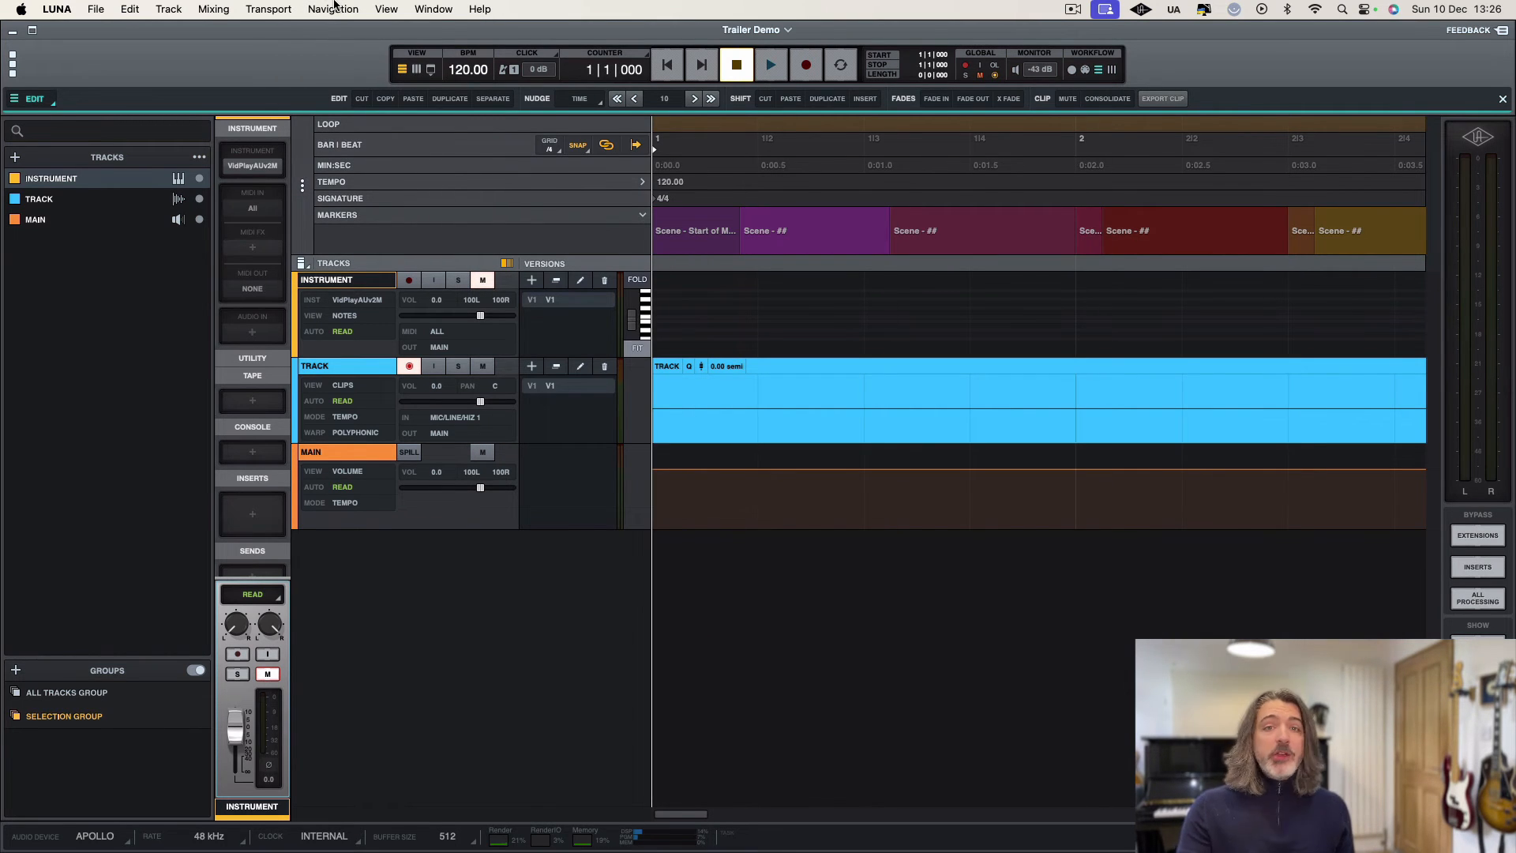
key(ctrl+Right)
key(ctrl+Right)
key(ctrl+Left)
key(ctrl+Left)
key(ctrl+Right)
key(ctrl+Left)
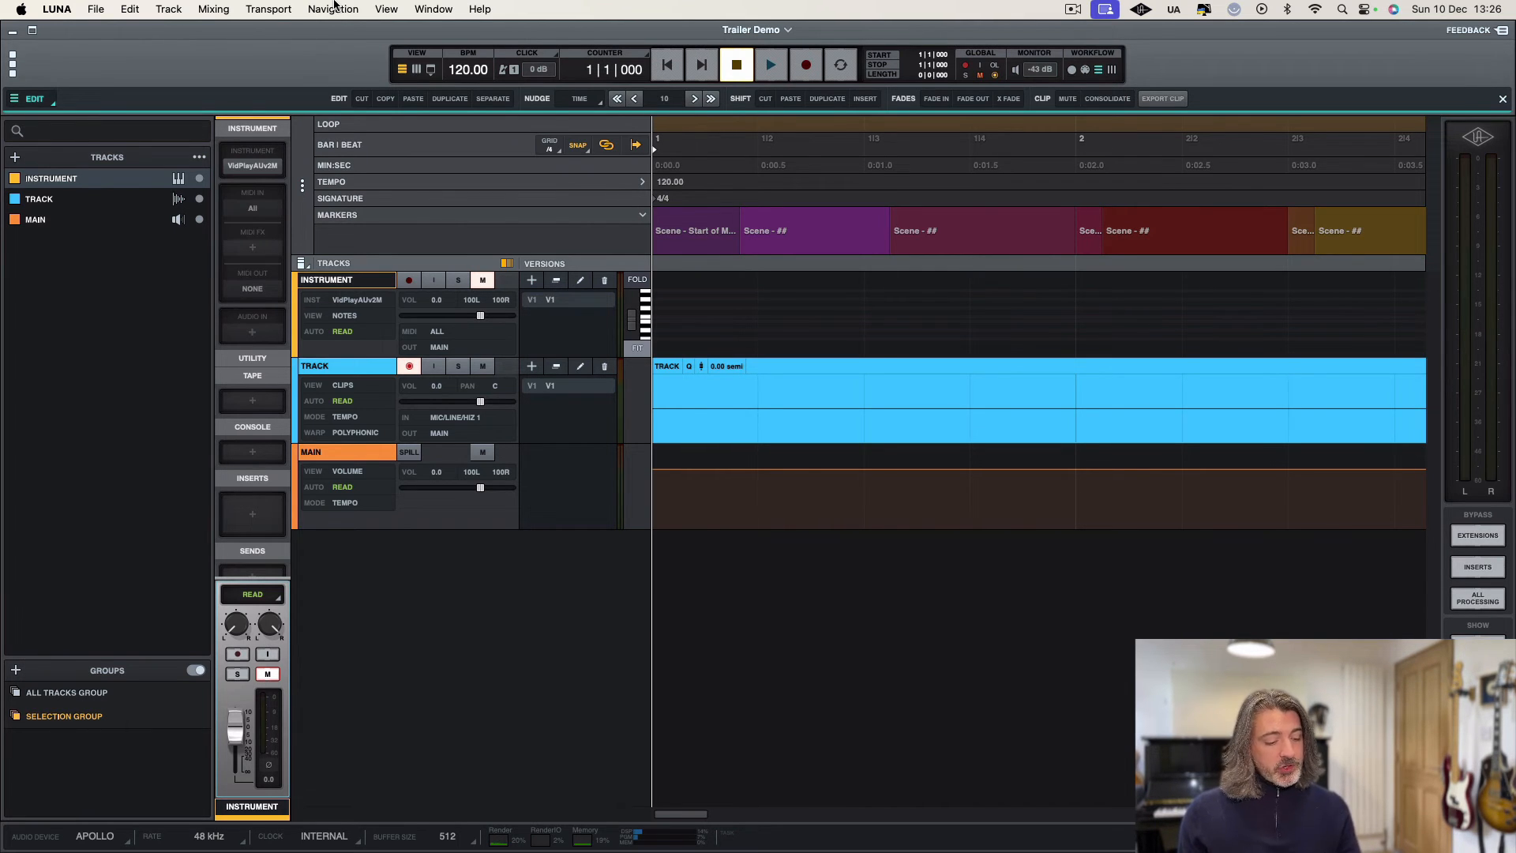
Step: Split the consolidated clip on TRACK at every scene marker from the start through the End of Movie marker
key(Down)
key(ctrl+e)
key(ctrl+Right)
key(ctrl+e)
key(ctrl+Right)
key(ctrl+e)
key(ctrl+Right)
key(ctrl+e)
key(ctrl+Right)
key(ctrl+e)
key(ctrl+Right)
key(ctrl+e)
key(ctrl+Right)
key(ctrl+e)
key(ctrl+Right)
key(ctrl+e)
key(ctrl+Right)
key(ctrl+e)
key(ctrl+Right)
key(ctrl+e)
key(ctrl+Right)
key(ctrl+e)
key(ctrl+Right)
key(ctrl+e)
key(ctrl+Right)
key(ctrl+e)
key(ctrl+Right)
key(ctrl+e)
key(ctrl+Right)
key(ctrl+e)
key(ctrl+Right)
key(ctrl+e)
key(ctrl+Right)
key(ctrl+e)
key(ctrl+Right)
key(ctrl+e)
key(ctrl+Right)
key(ctrl+e)
key(ctrl+Right)
key(ctrl+e)
key(ctrl+Right)
key(ctrl+e)
key(ctrl+Right)
key(ctrl+e)
key(ctrl+Right)
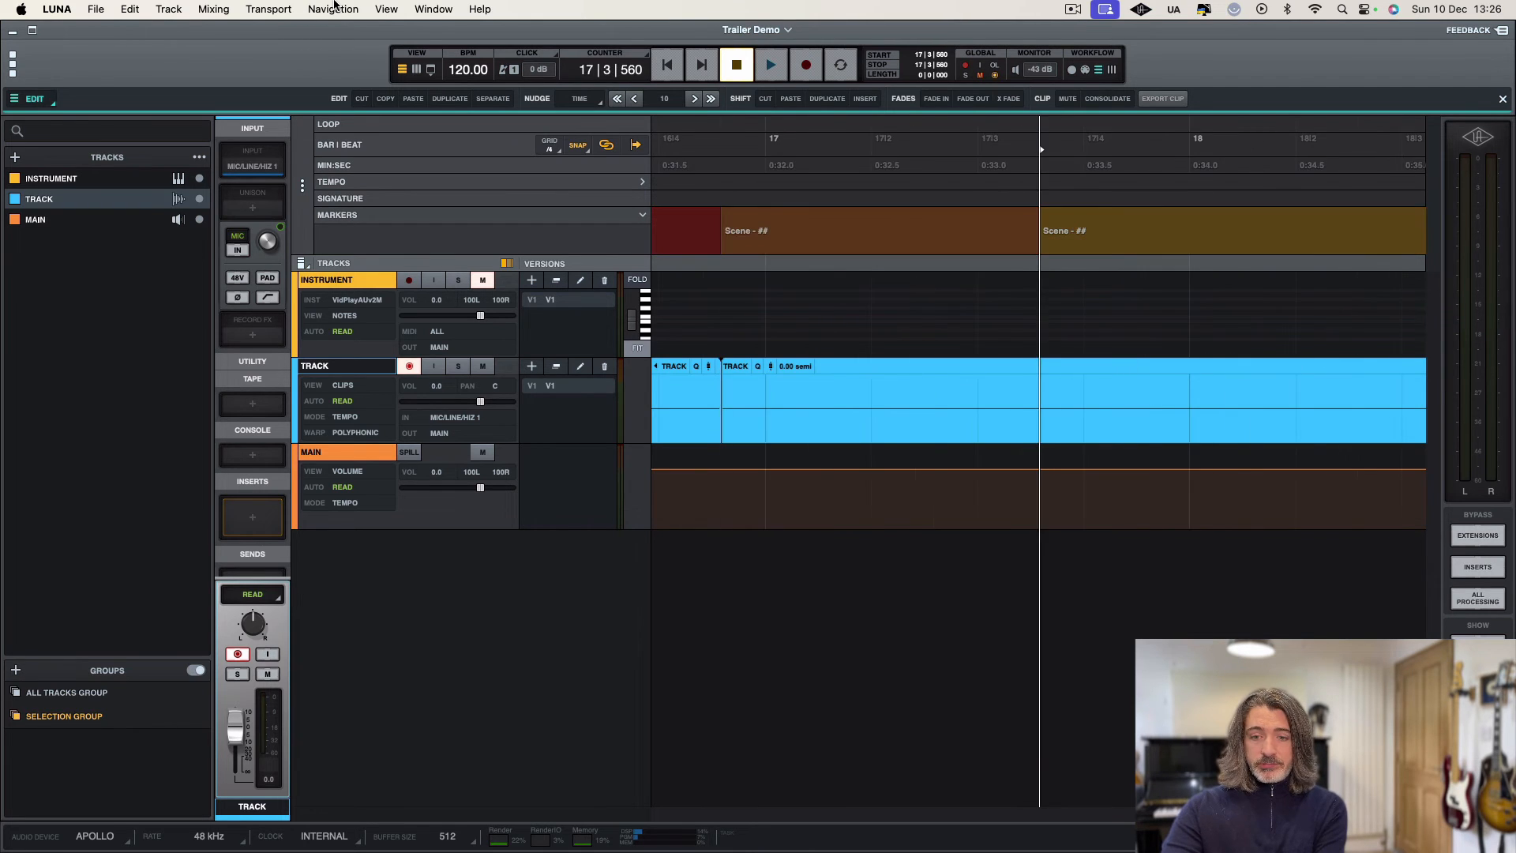
key(ctrl+e)
key(ctrl+Right)
key(ctrl+e)
key(ctrl+Right)
key(ctrl+e)
key(ctrl+Right)
key(ctrl+e)
key(ctrl+Right)
key(ctrl+e)
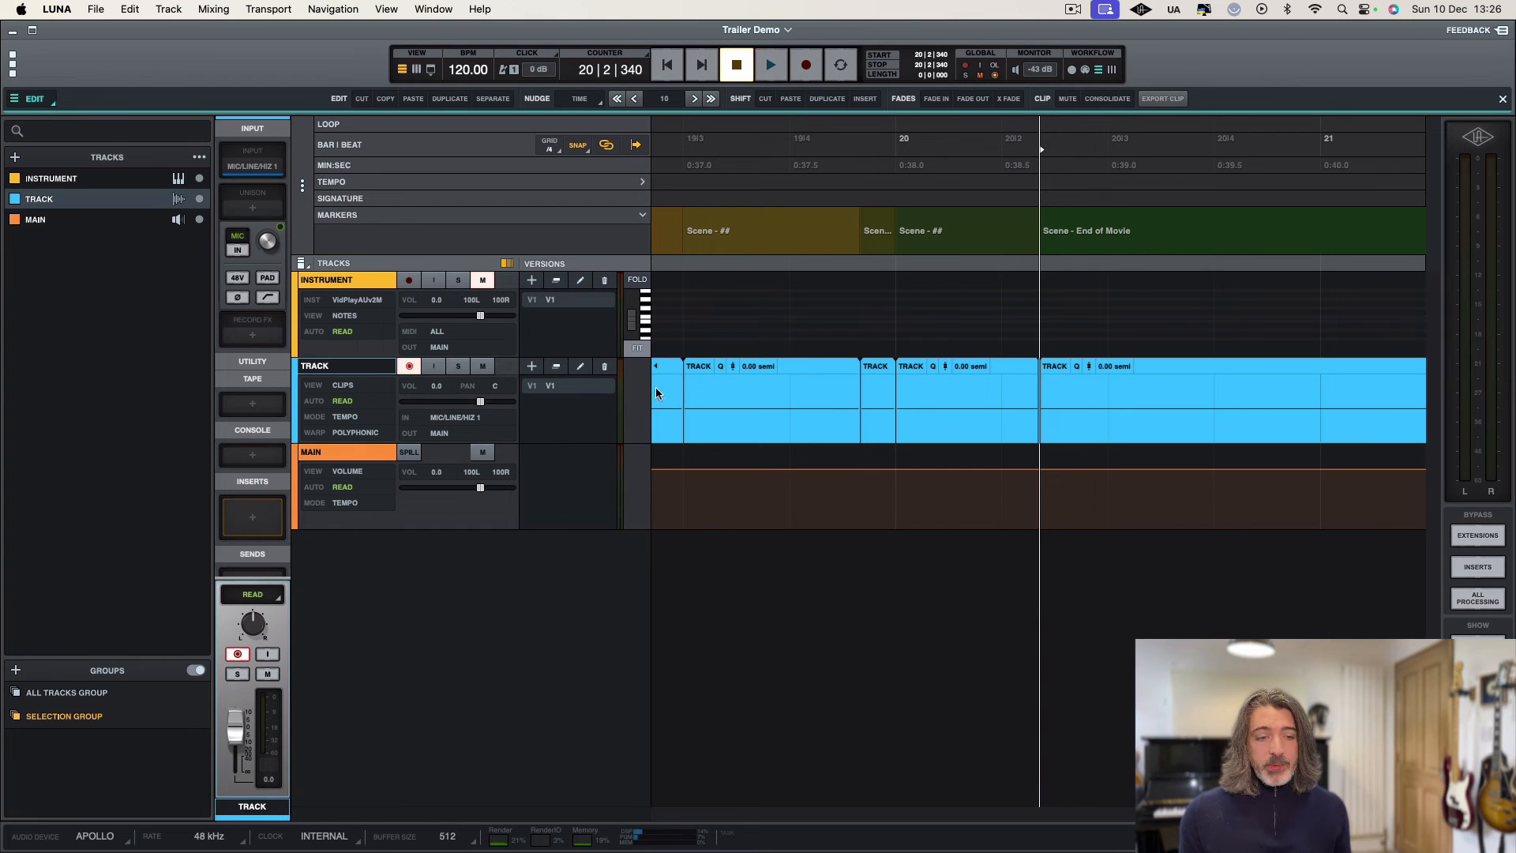
Step: Rename the clip on TRACK under the third scene marker, between beat 3 of bar 1 and bar 2, as Explosion
scroll(827, 397, left, 1)
scroll(827, 397, left, 15)
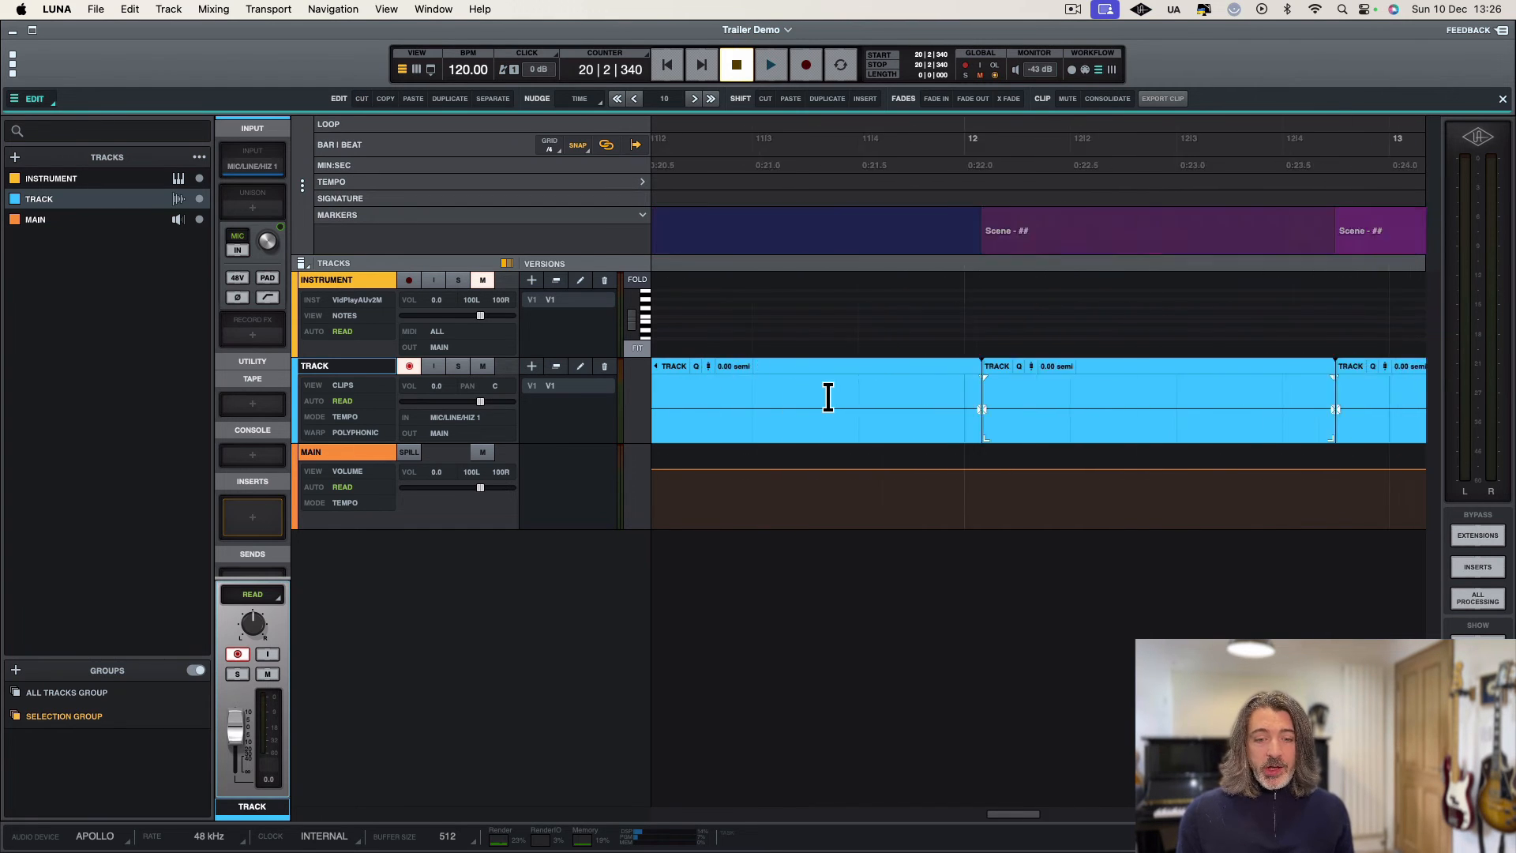
scroll(810, 362, left, 6)
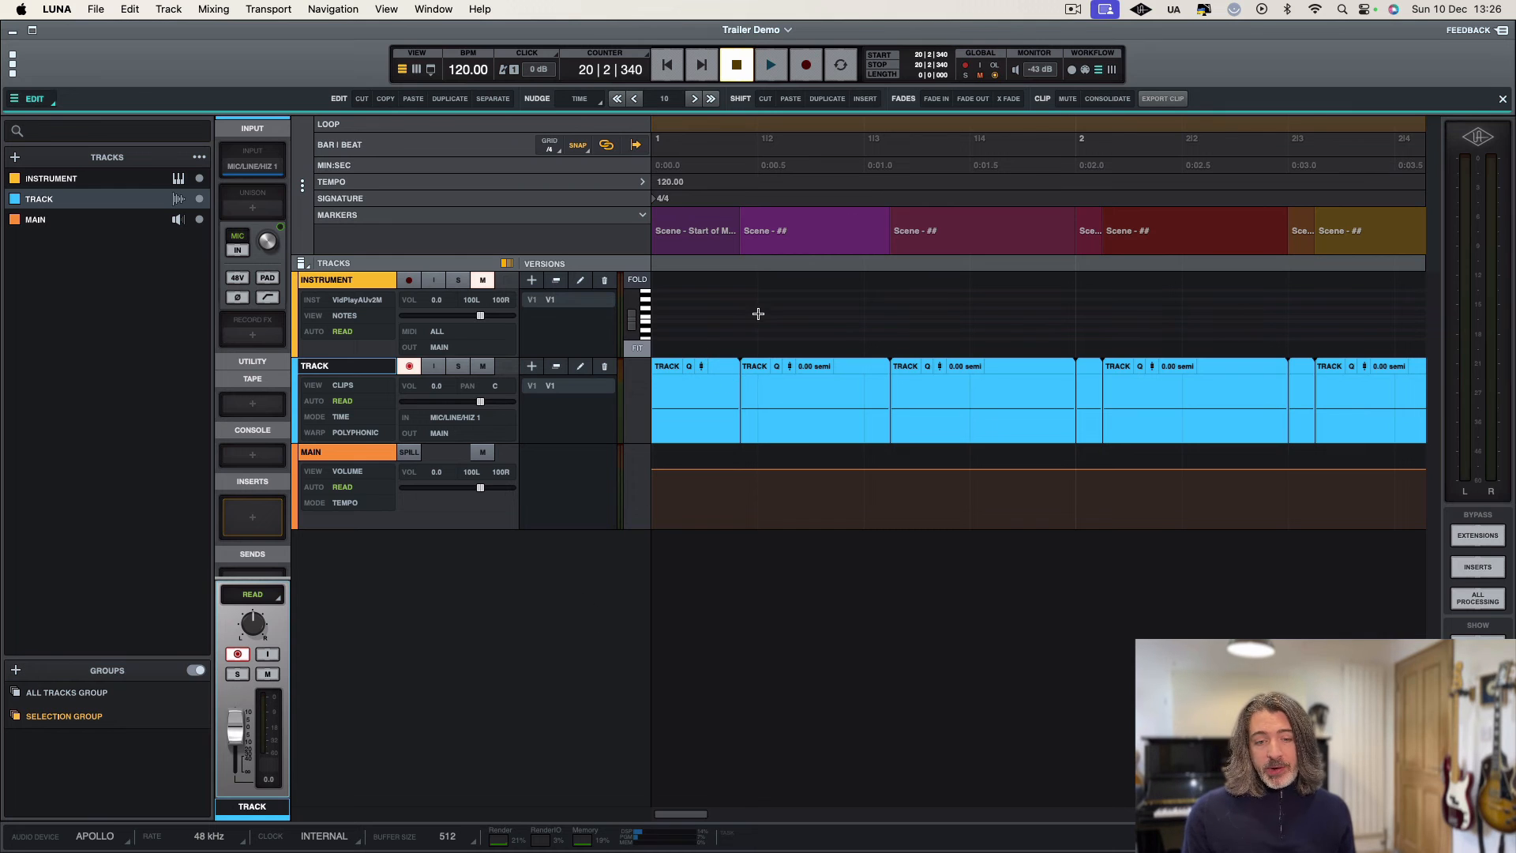
click(740, 329)
click(884, 333)
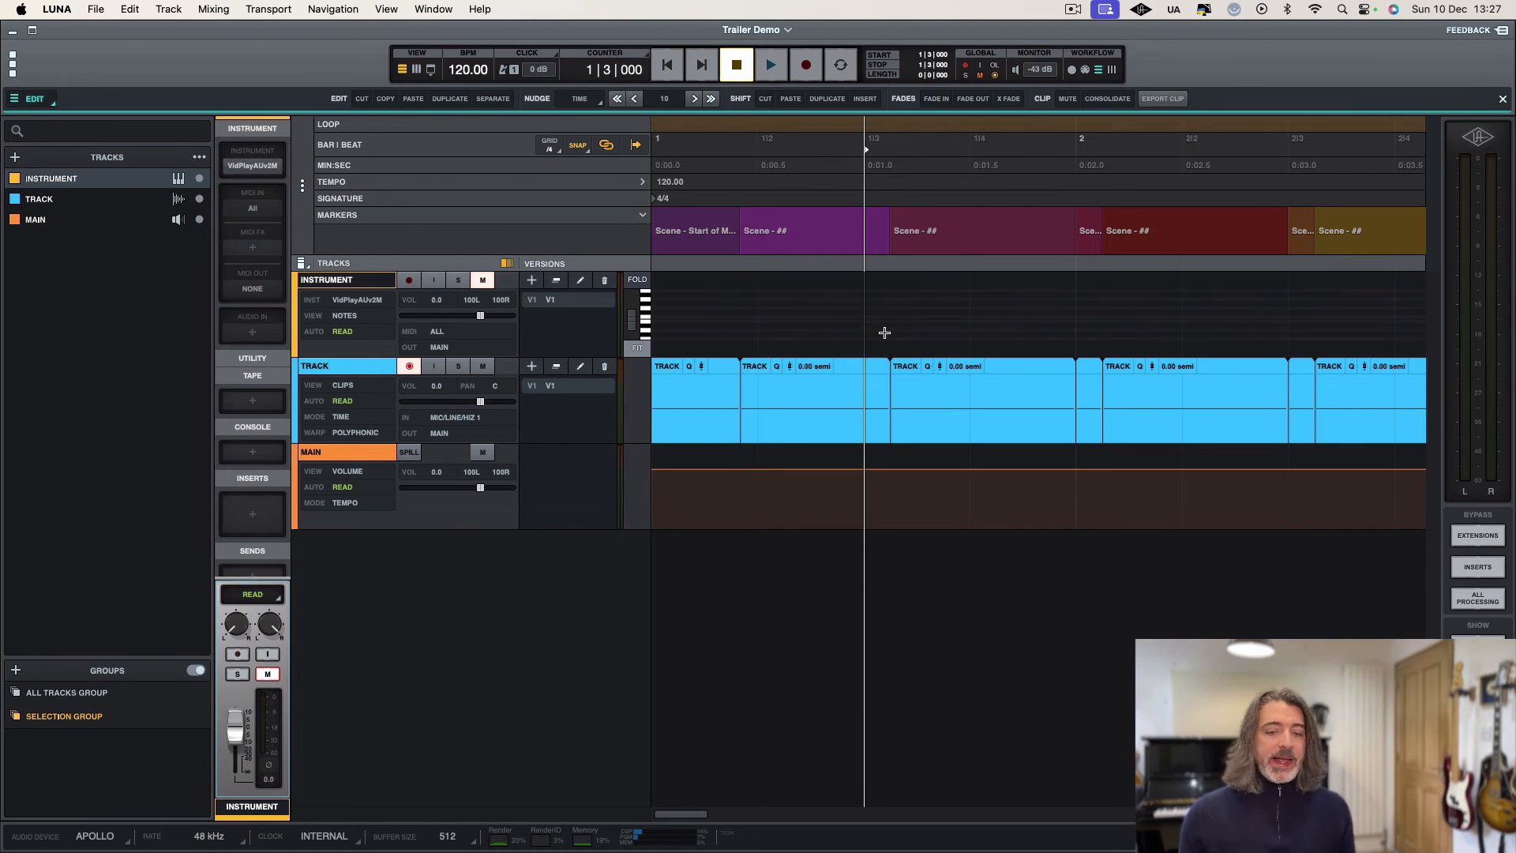
double_click(912, 368)
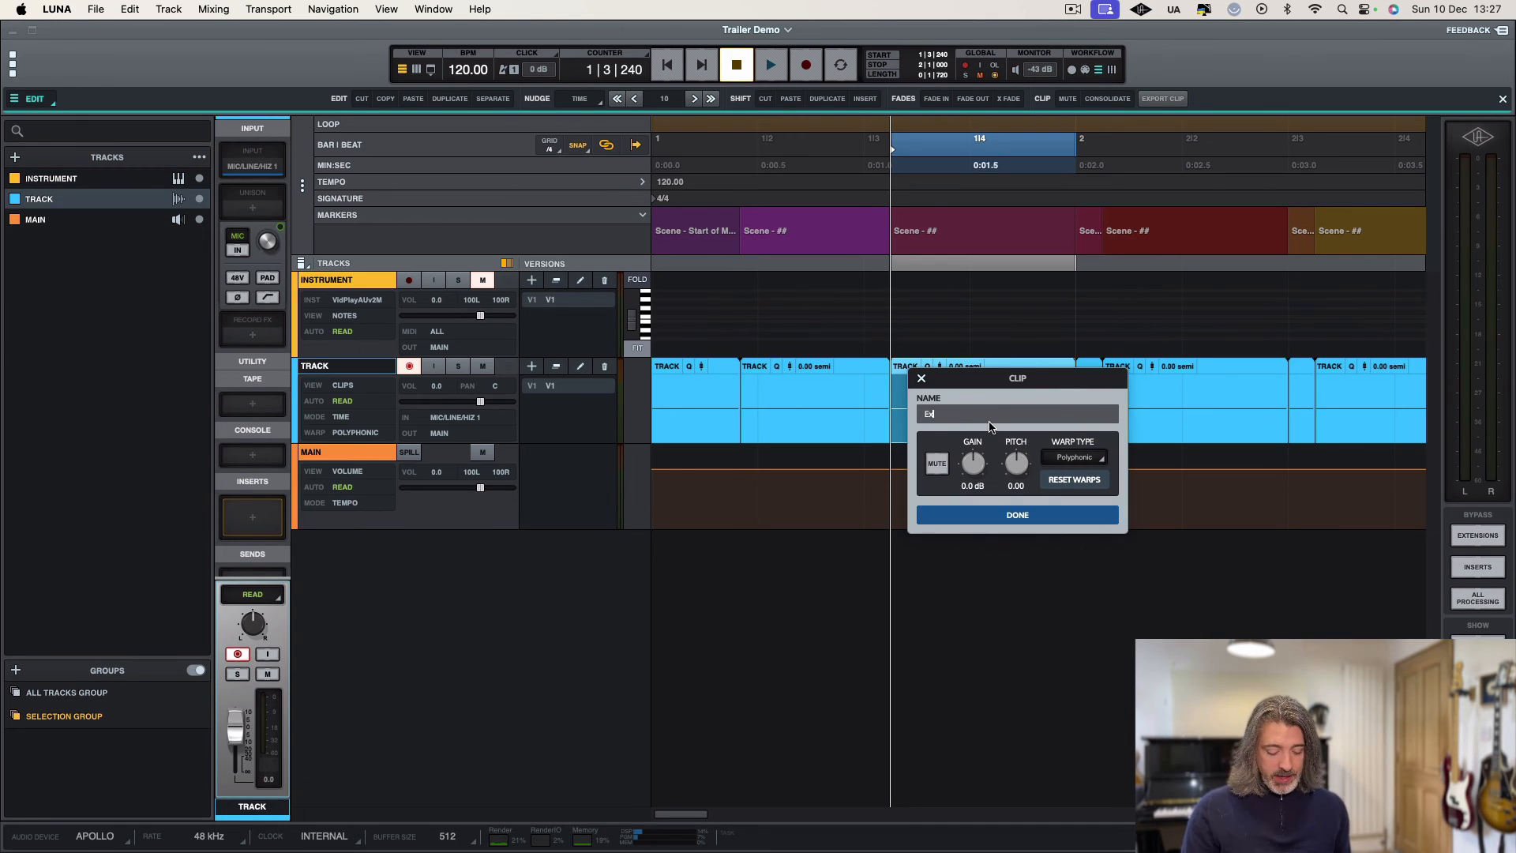
key(Return)
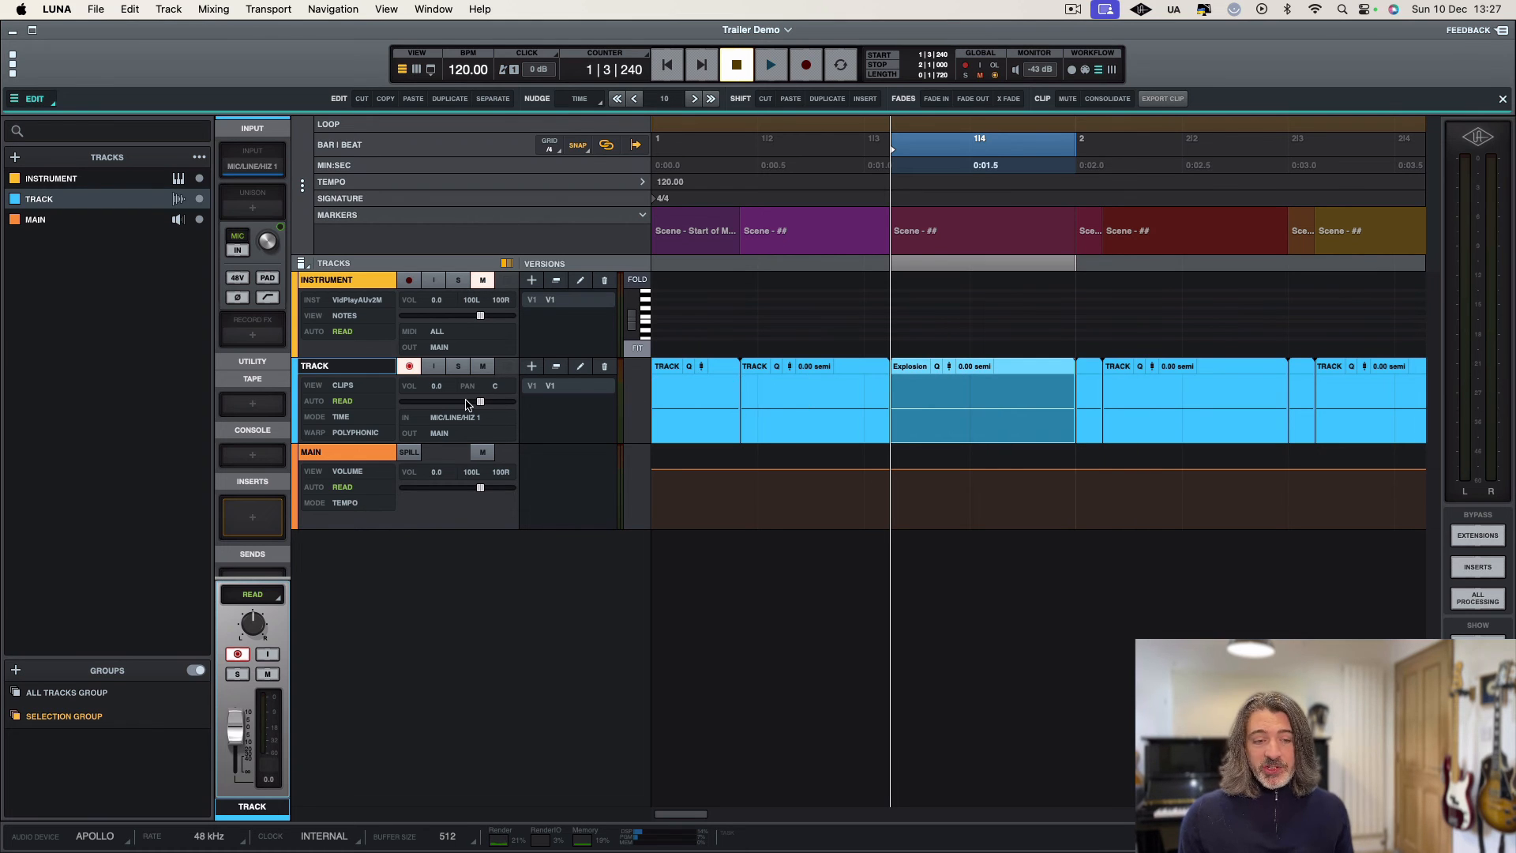
Step: Move TRACK below the MAIN track in the track order
drag(371, 383, 368, 631)
mouse_move(364, 460)
mouse_down()
mouse_move(363, 299)
mouse_move(359, 482)
mouse_move(361, 448)
mouse_up()
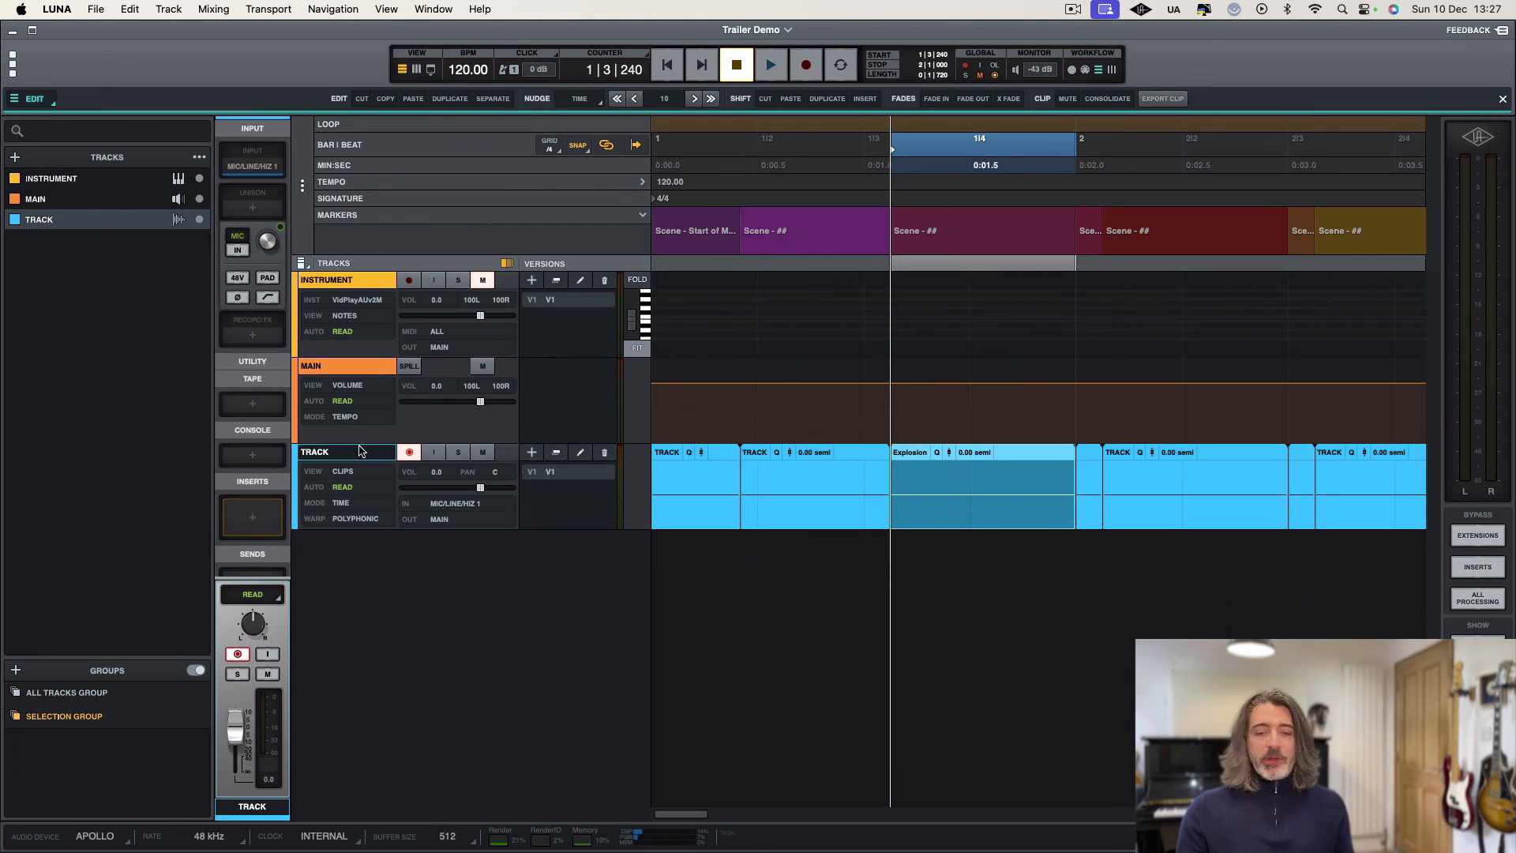
Step: Place the playhead at bar 2 and move TRACK above INSTRUMENT, making it first in the track order
drag(891, 493, 1075, 483)
click(1086, 484)
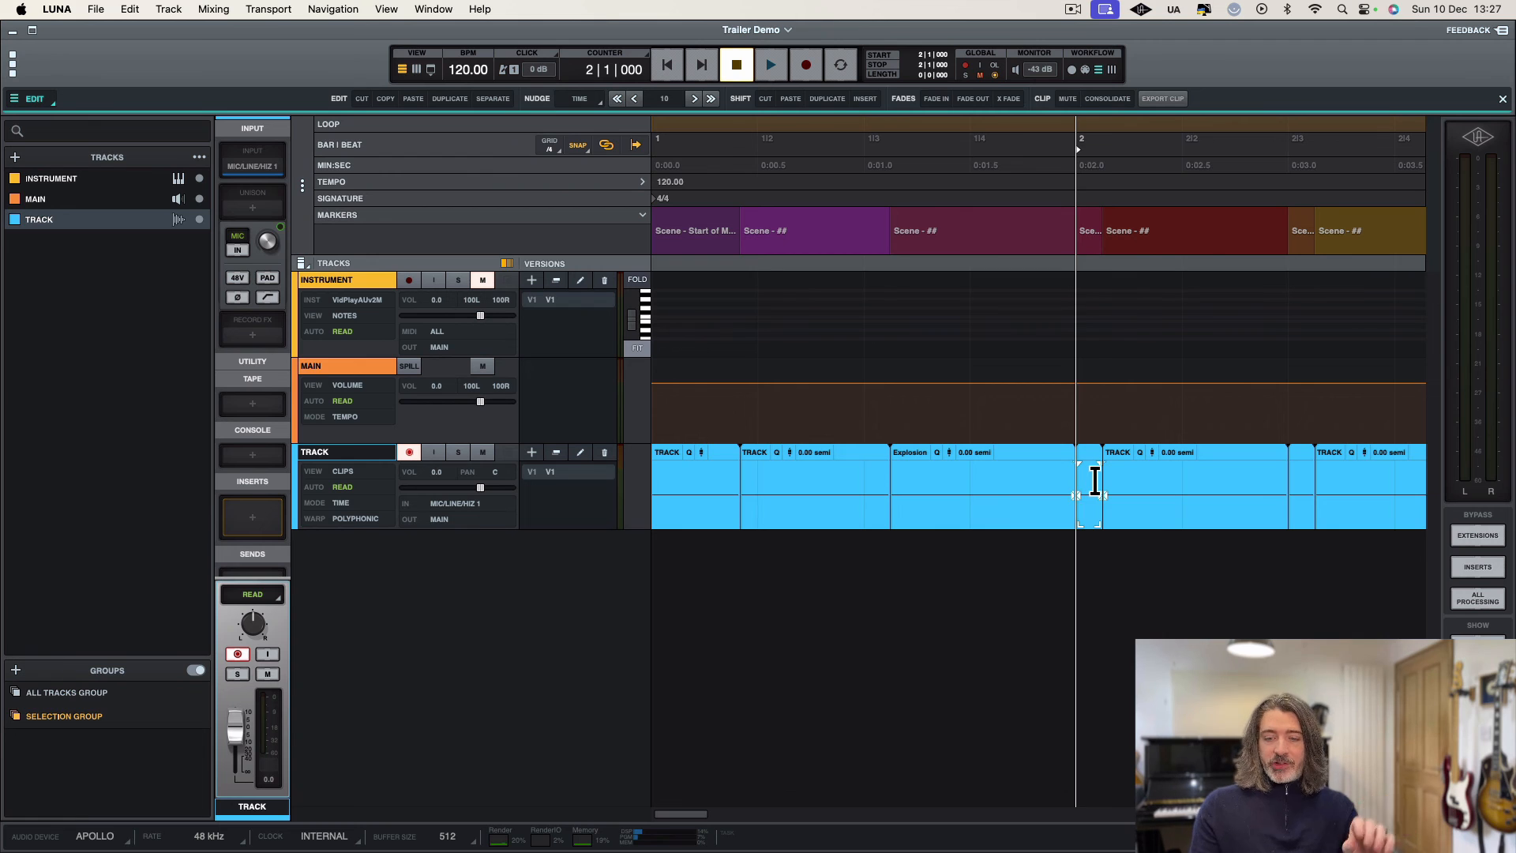
drag(328, 457, 323, 377)
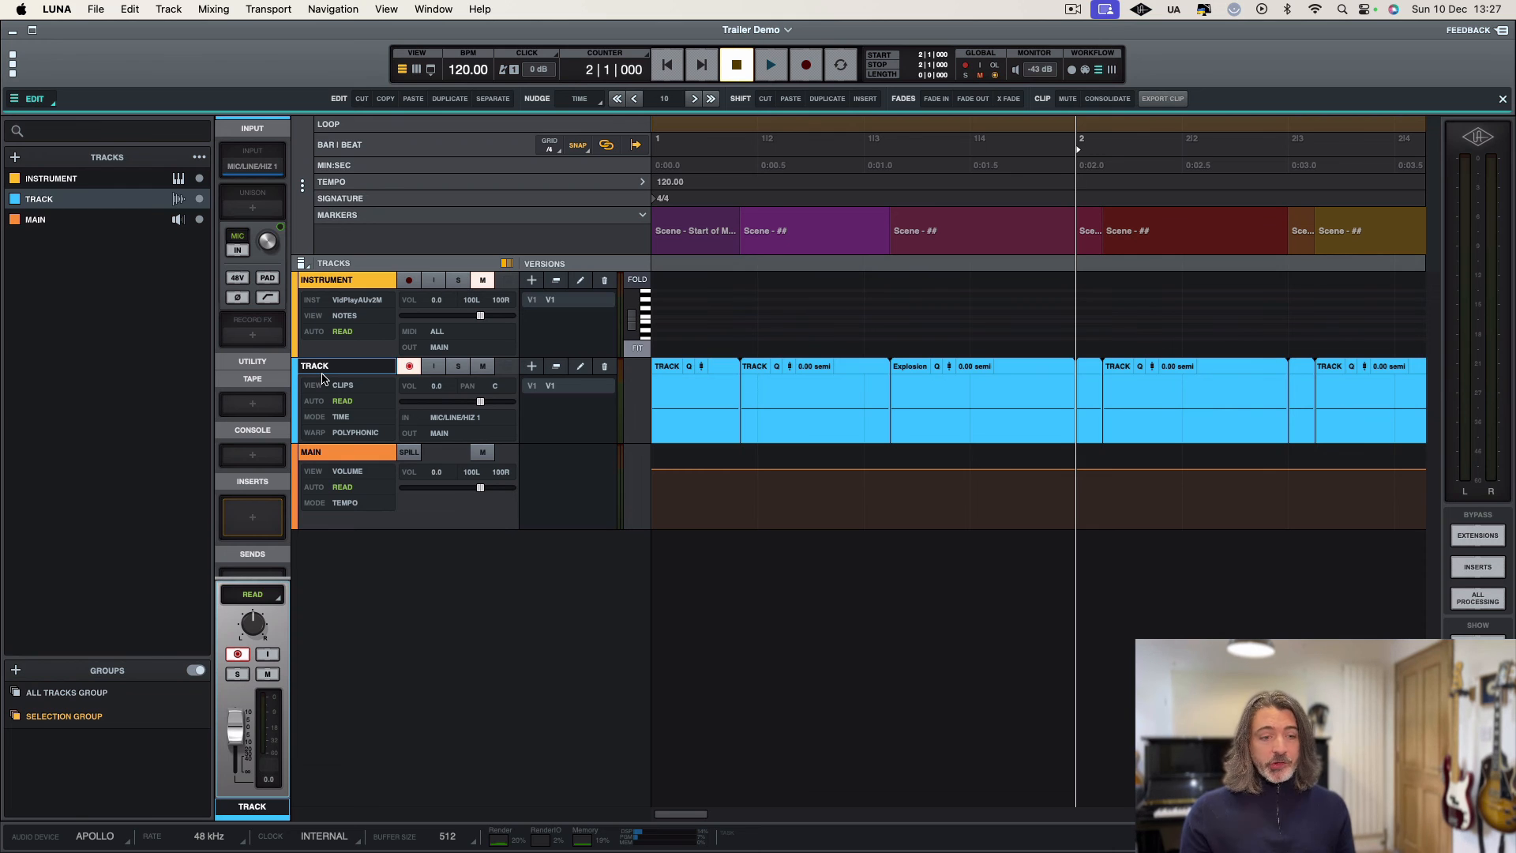
drag(322, 370, 320, 294)
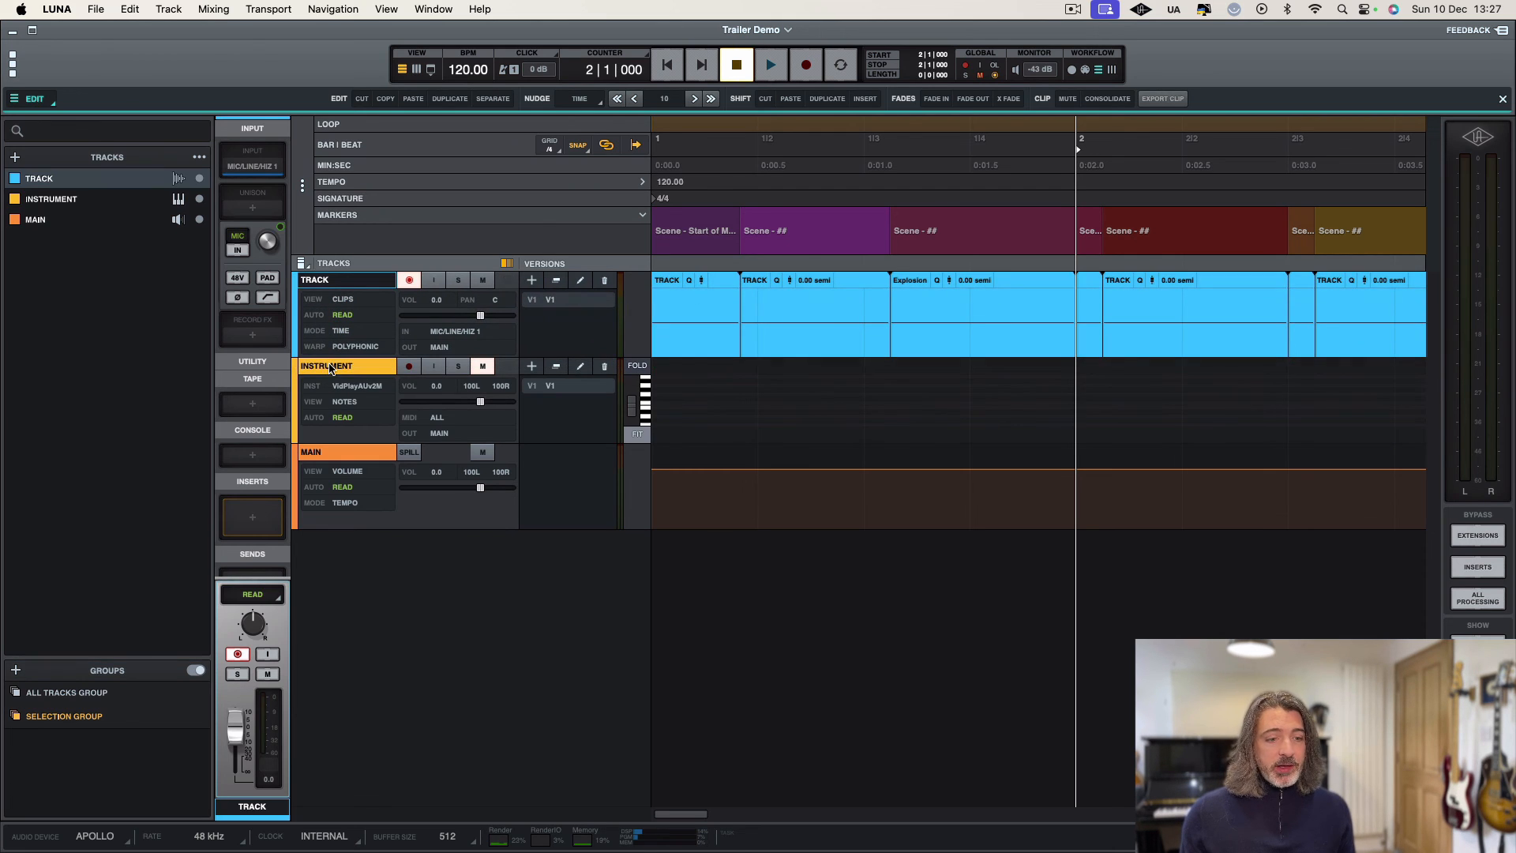
Step: Open the VidPlay window from the INSTRUMENT track and play a few seconds of the trailer from bar 2 against the scene clips
click(330, 366)
click(253, 168)
drag(525, 437, 538, 124)
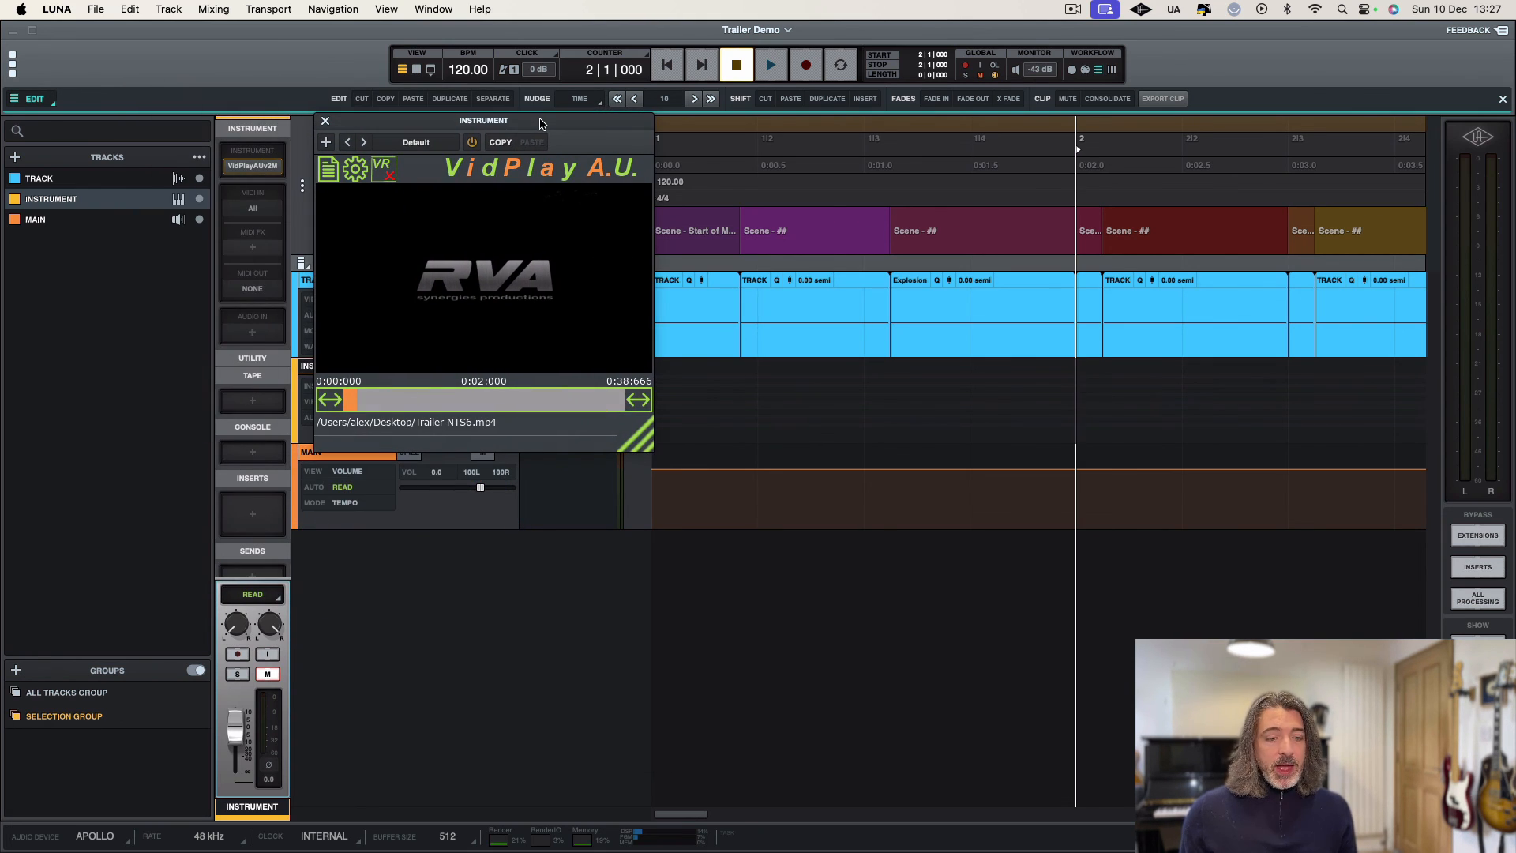
click(353, 171)
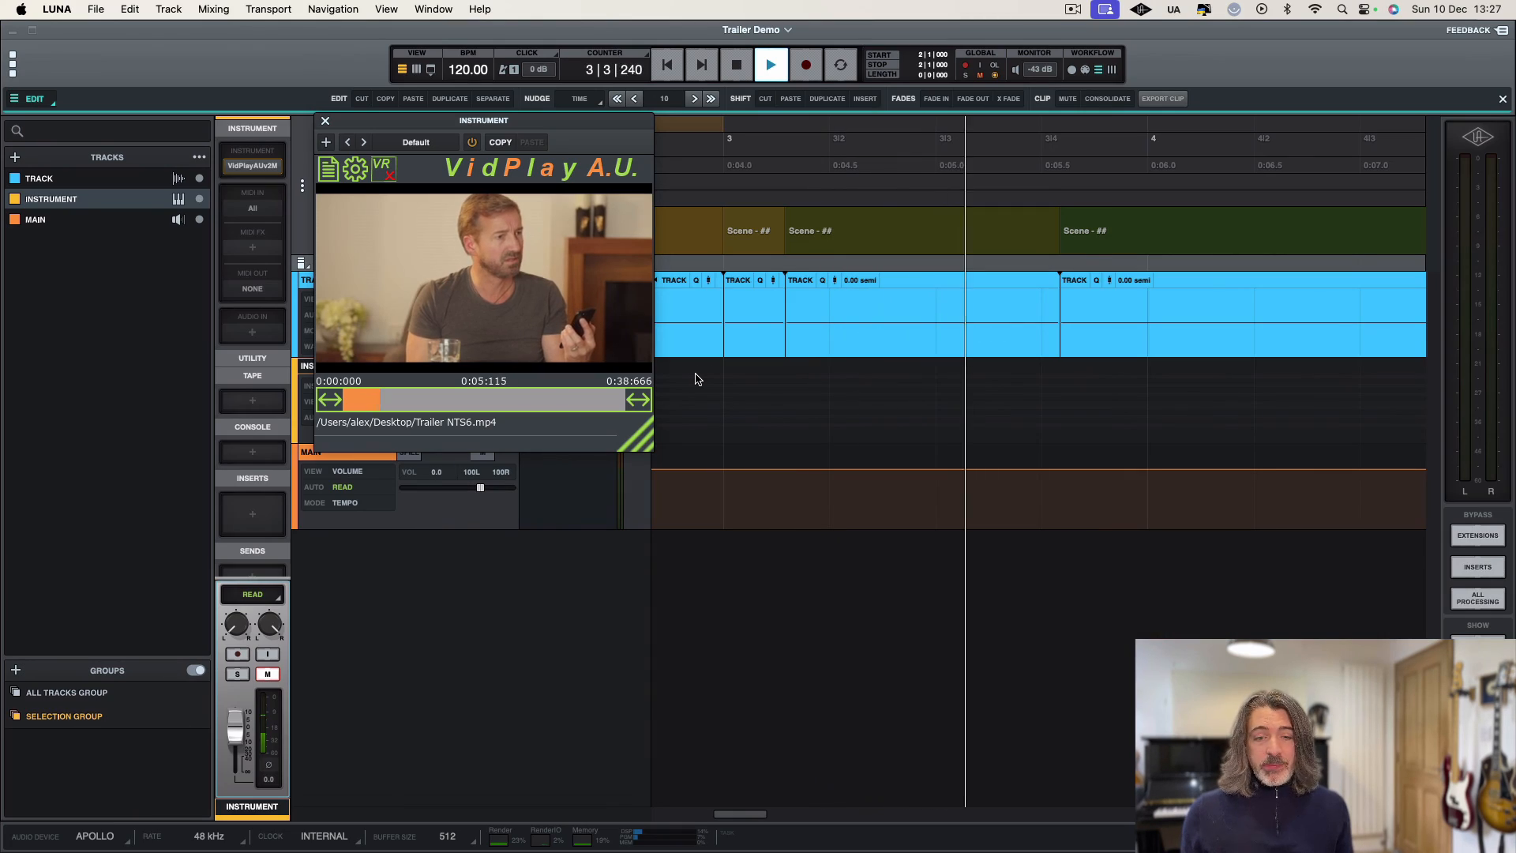
key(space)
Step: Place the VidPlay window just below TRACK's clips so they stay uncovered, and return the playhead to the session start
key(Return)
drag(487, 122, 857, 418)
drag(732, 419, 718, 375)
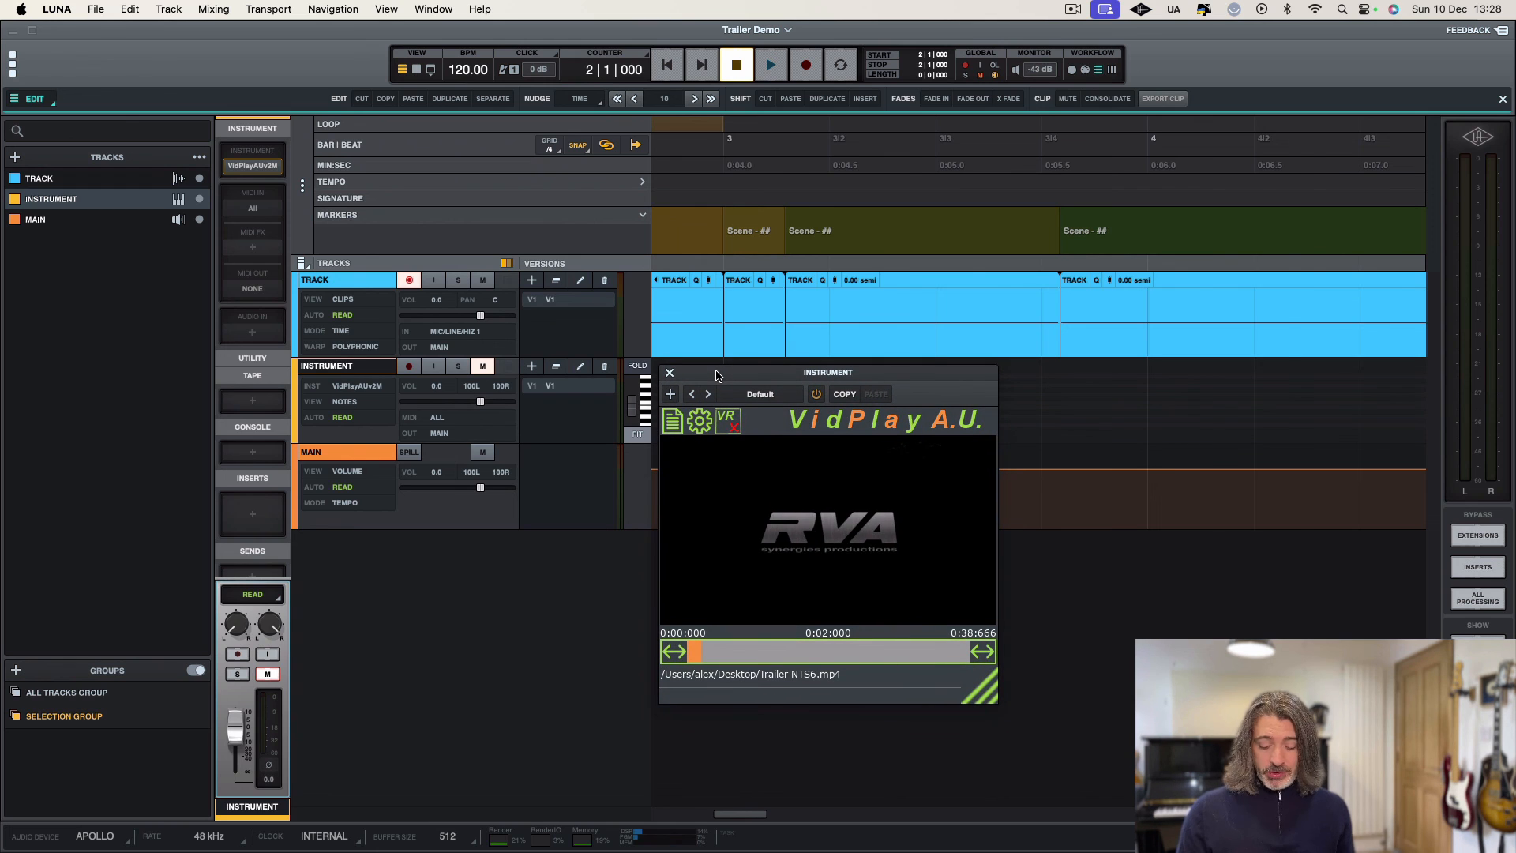
key(Return)
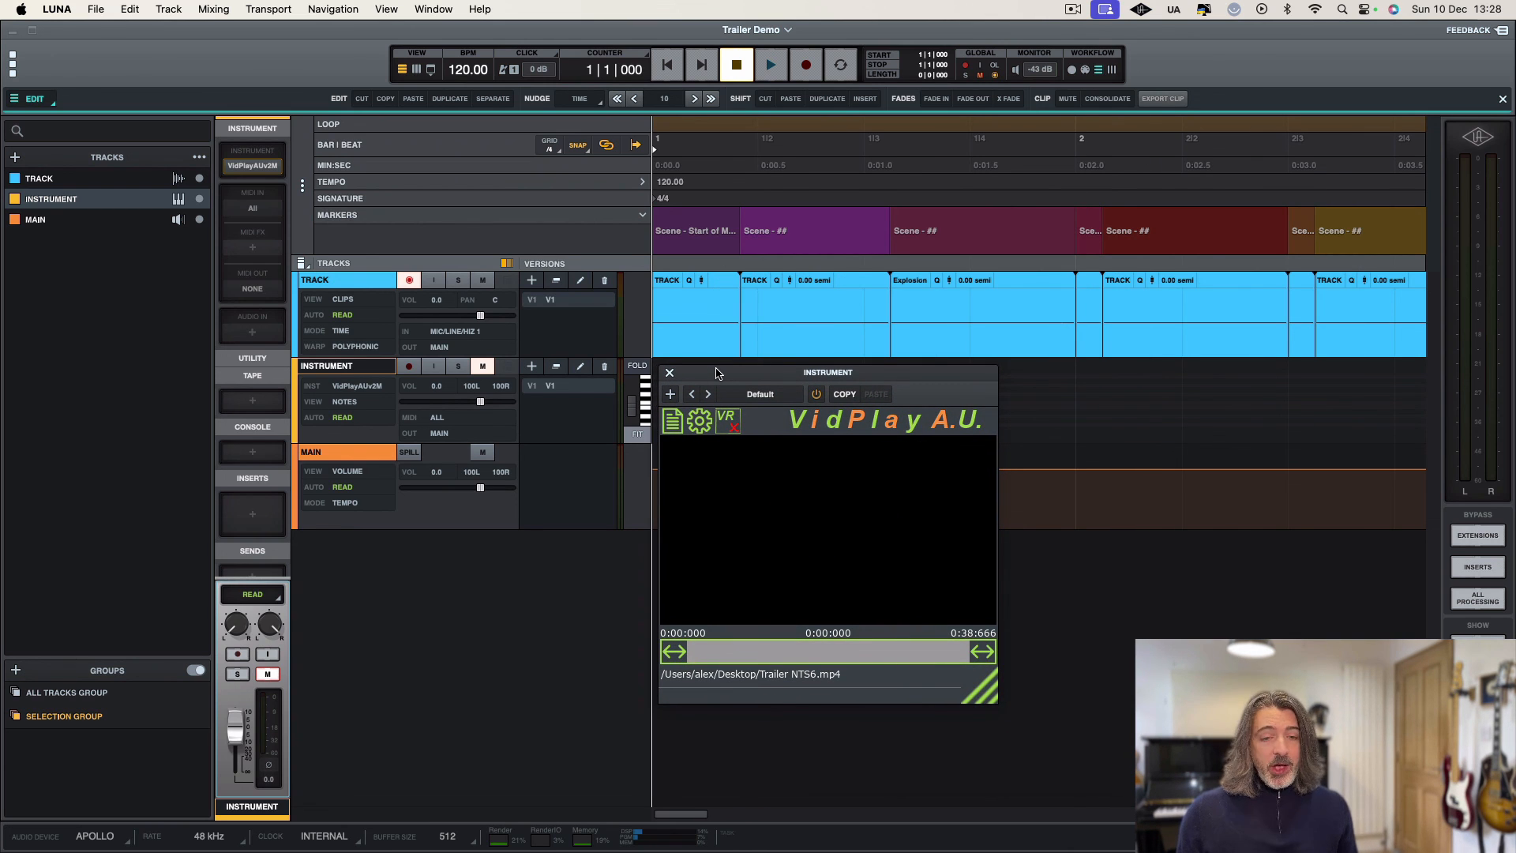